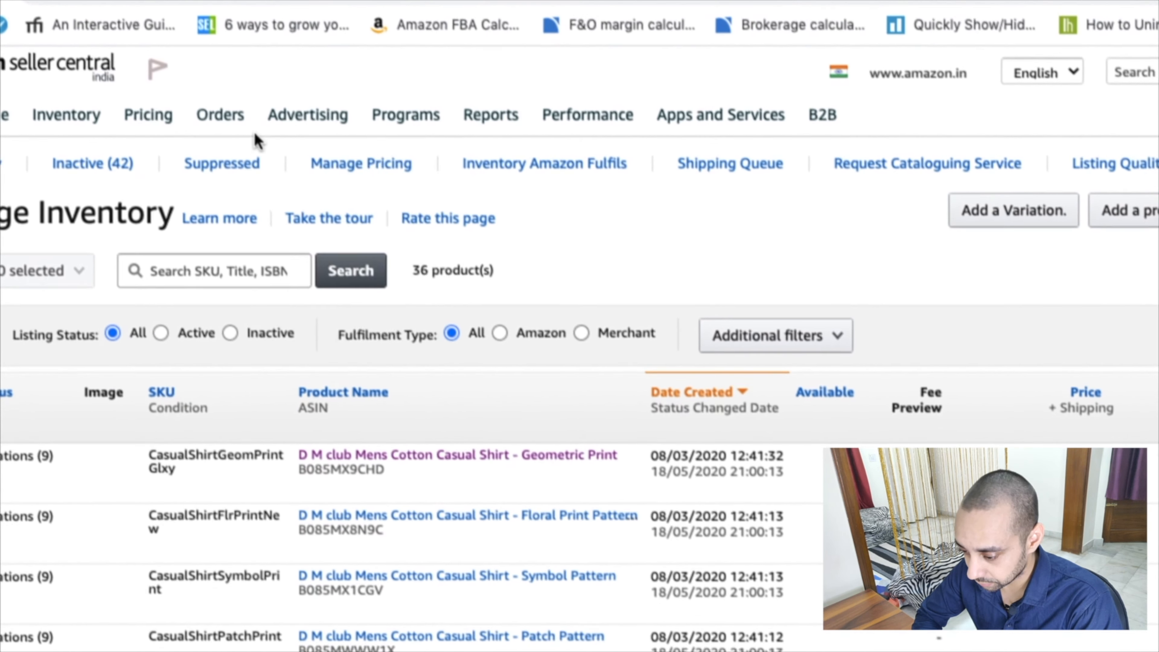
# Step: Go to Advertising > Promotions and choose Create under Money Off
pyautogui.moveTo(301, 126)
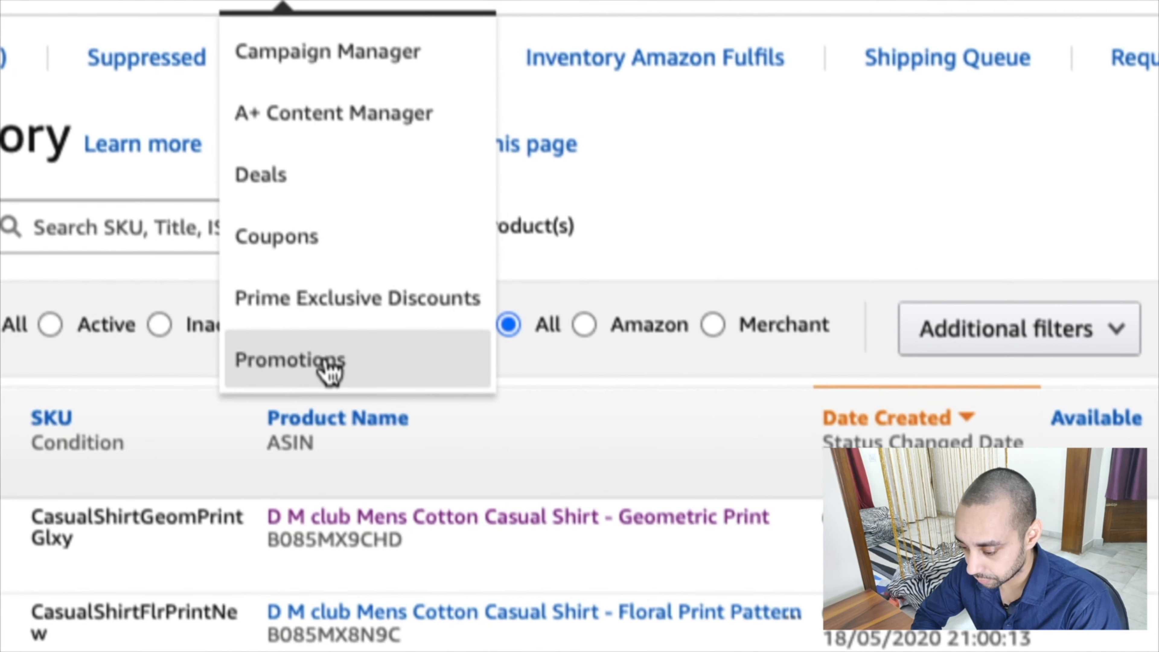
pyautogui.click(329, 370)
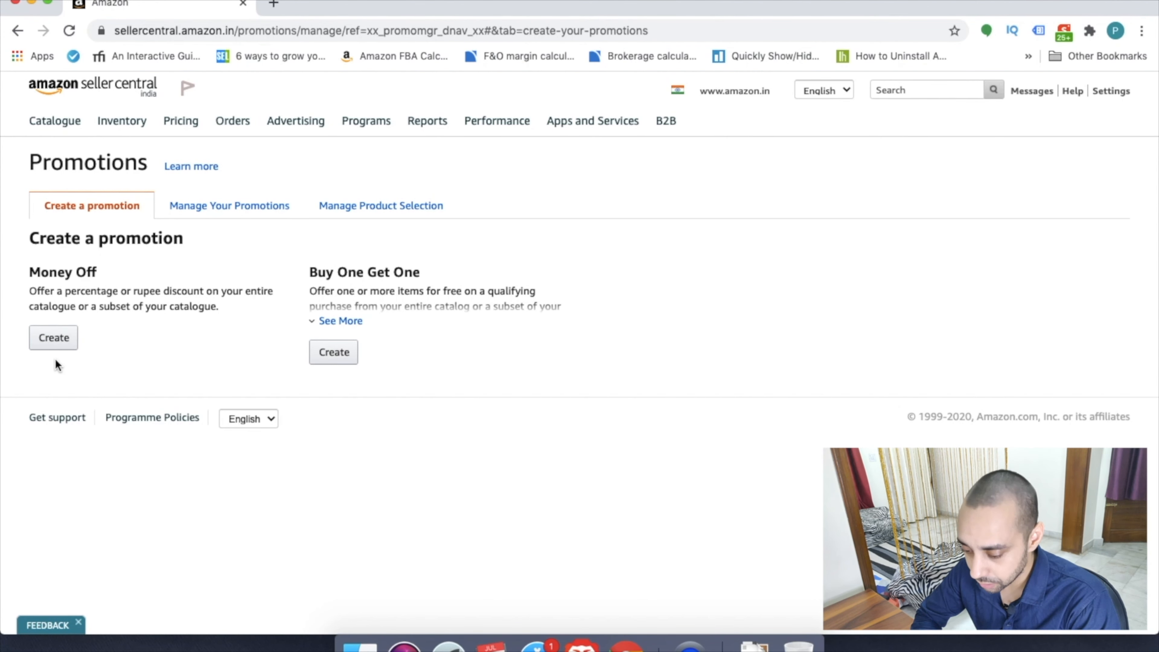
pyautogui.click(54, 338)
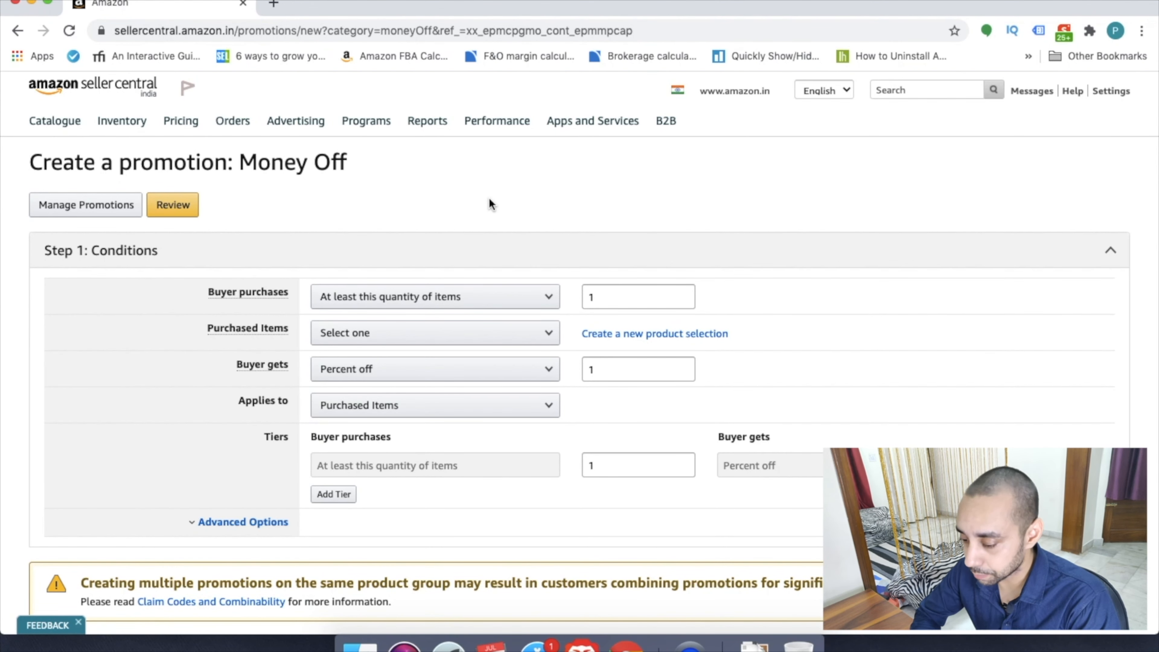
pyautogui.scroll(-10, 490, 204)
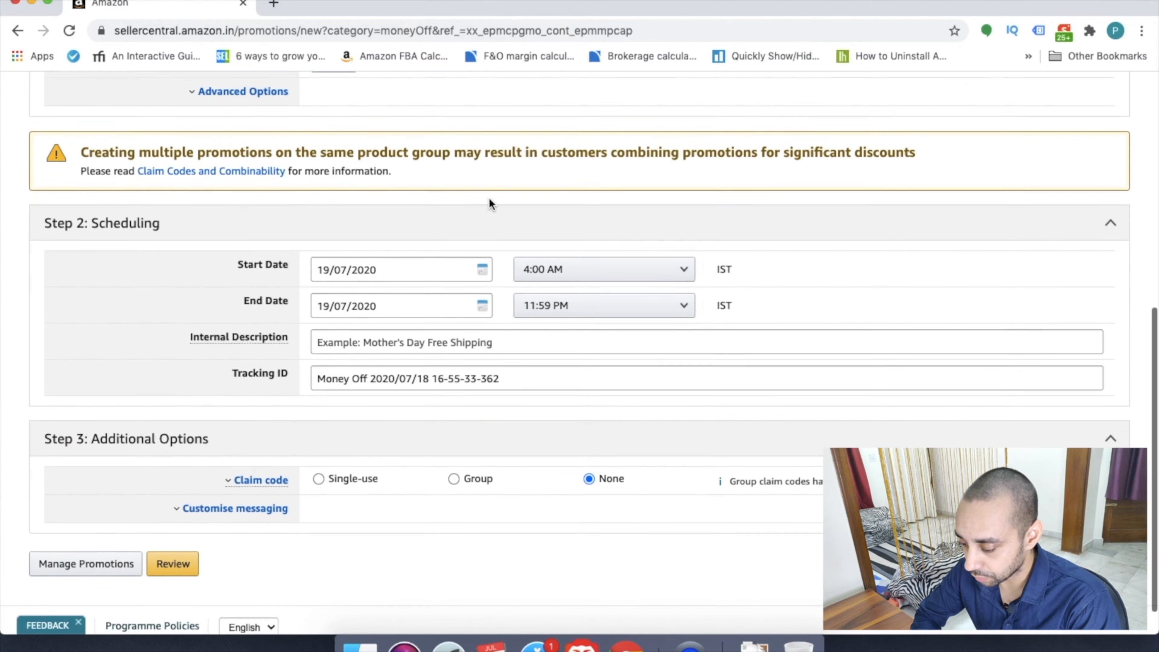
pyautogui.scroll(10, 490, 204)
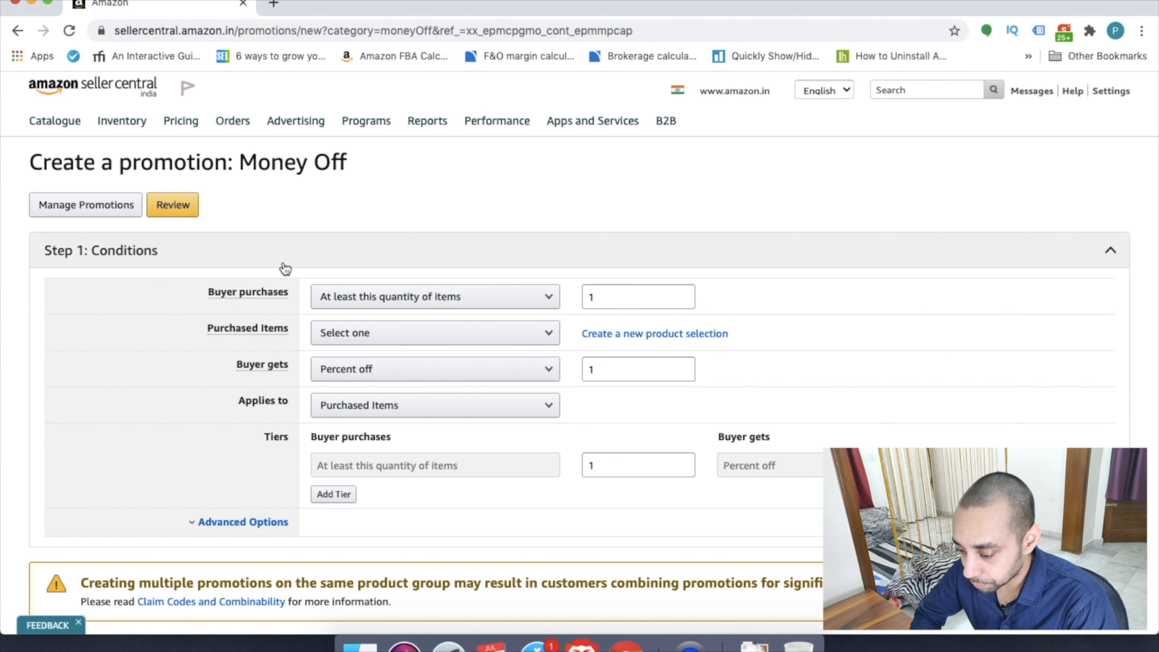
pyautogui.moveTo(254, 295)
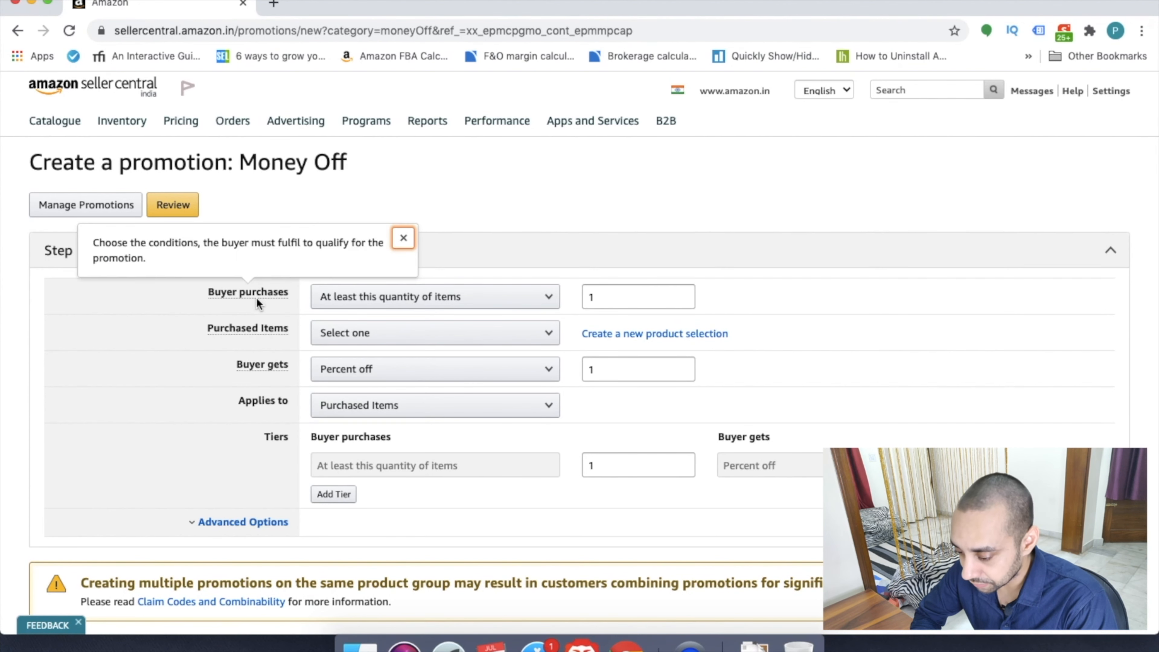
pyautogui.click(551, 297)
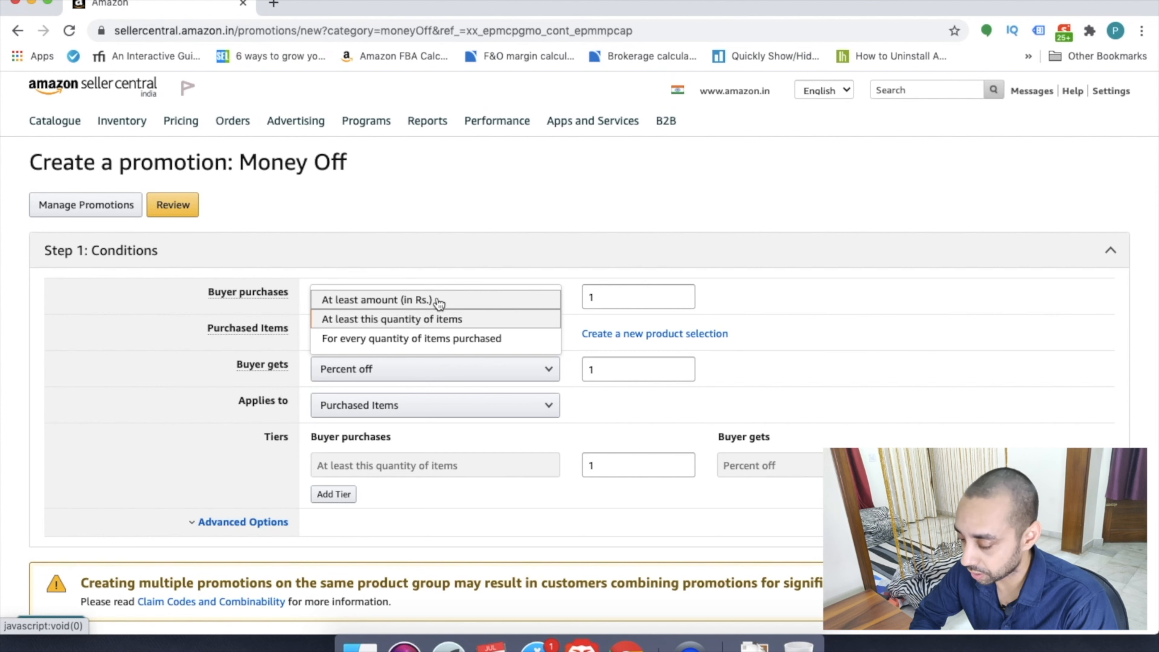
pyautogui.click(417, 301)
pyautogui.click(611, 296)
pyautogui.write('000')
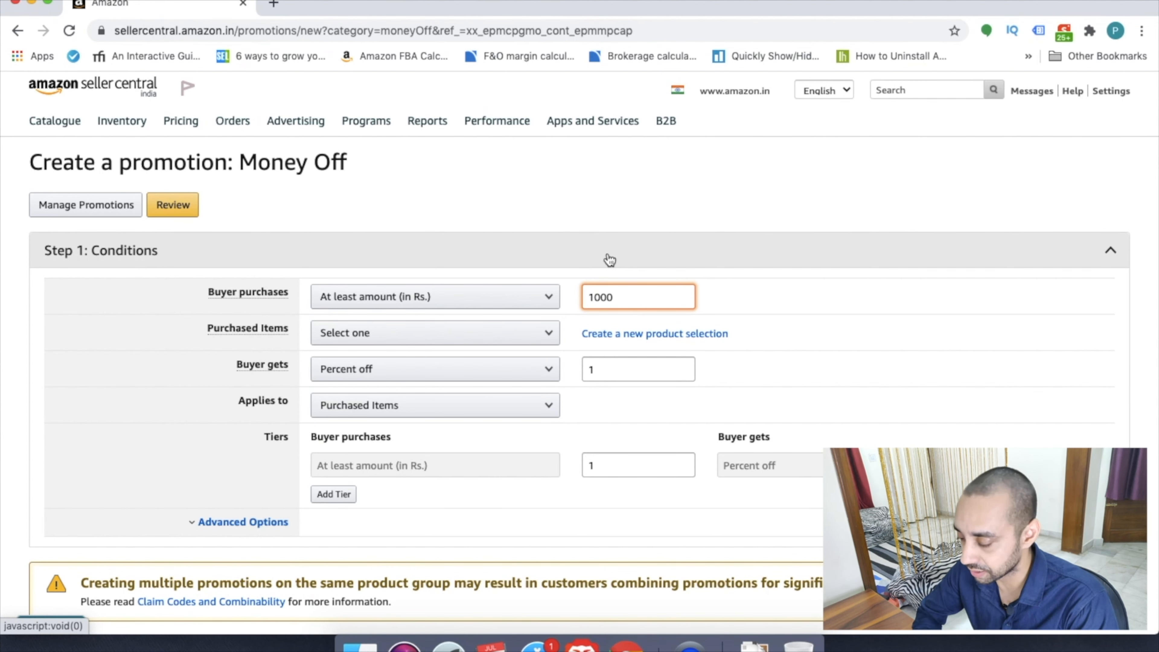
pyautogui.click(541, 296)
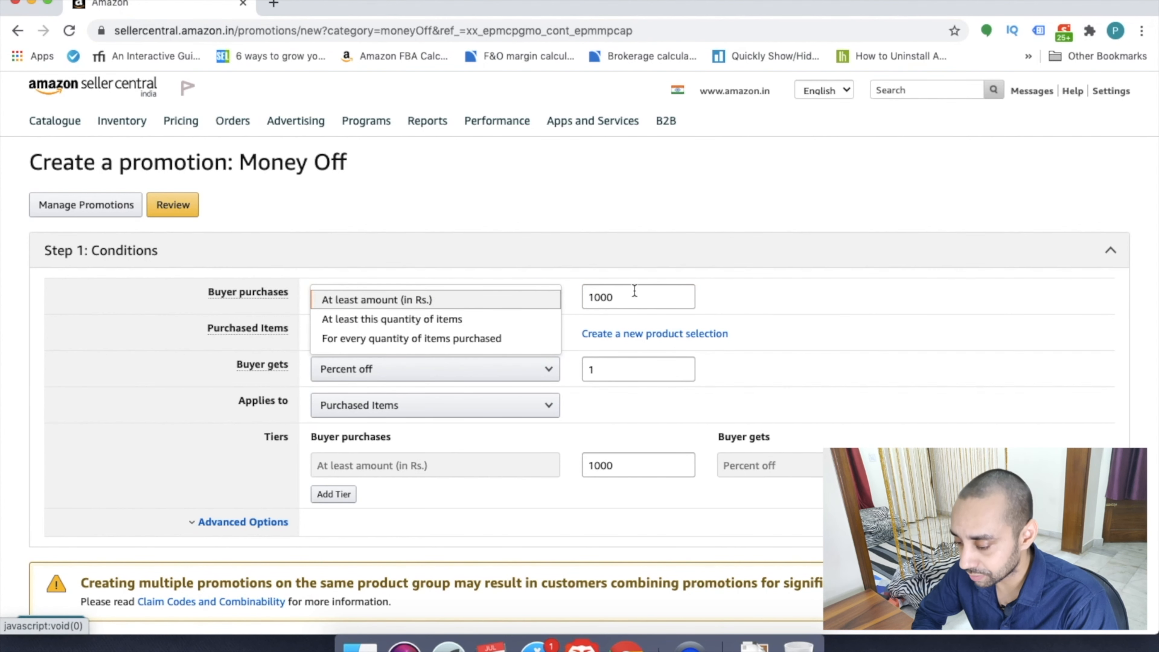
pyautogui.click(477, 322)
pyautogui.doubleClick(601, 294)
pyautogui.write('1')
pyautogui.click(672, 191)
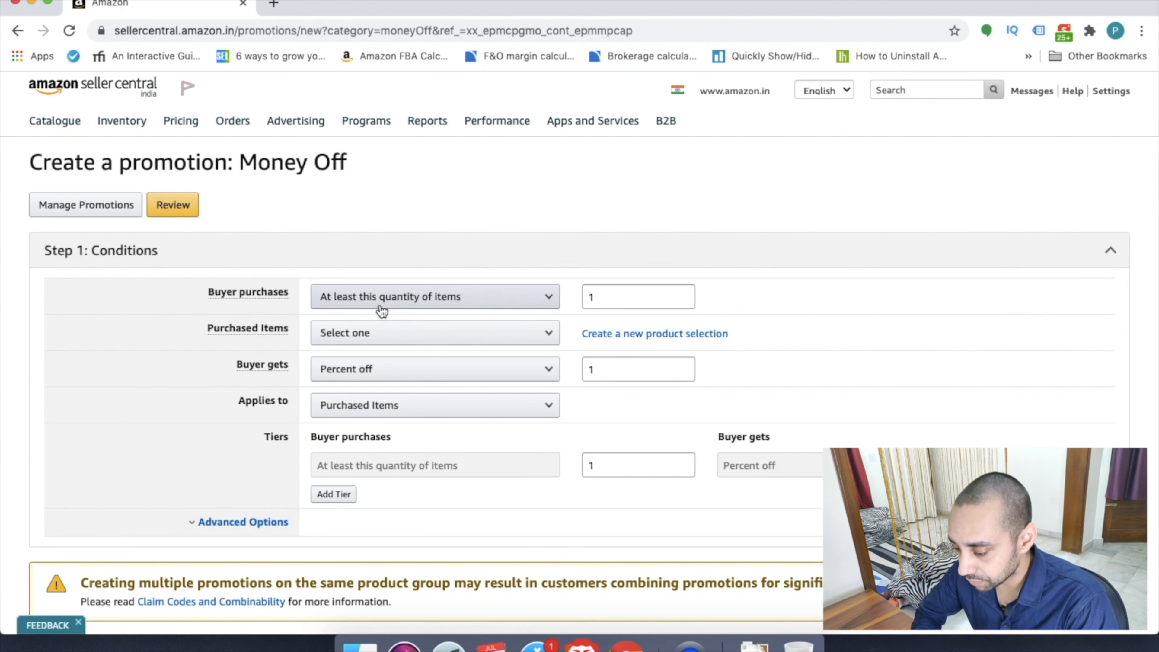
# Step: Set Purchased Items to Entire catalogue in the Money Off conditions
pyautogui.click(608, 298)
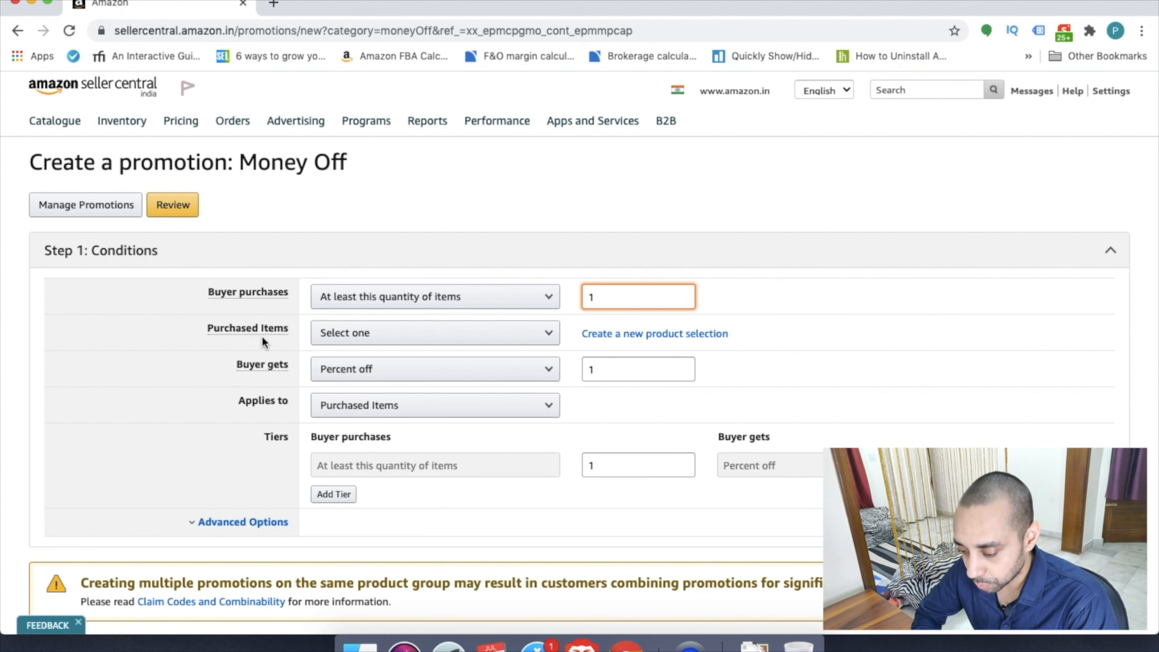
pyautogui.click(459, 336)
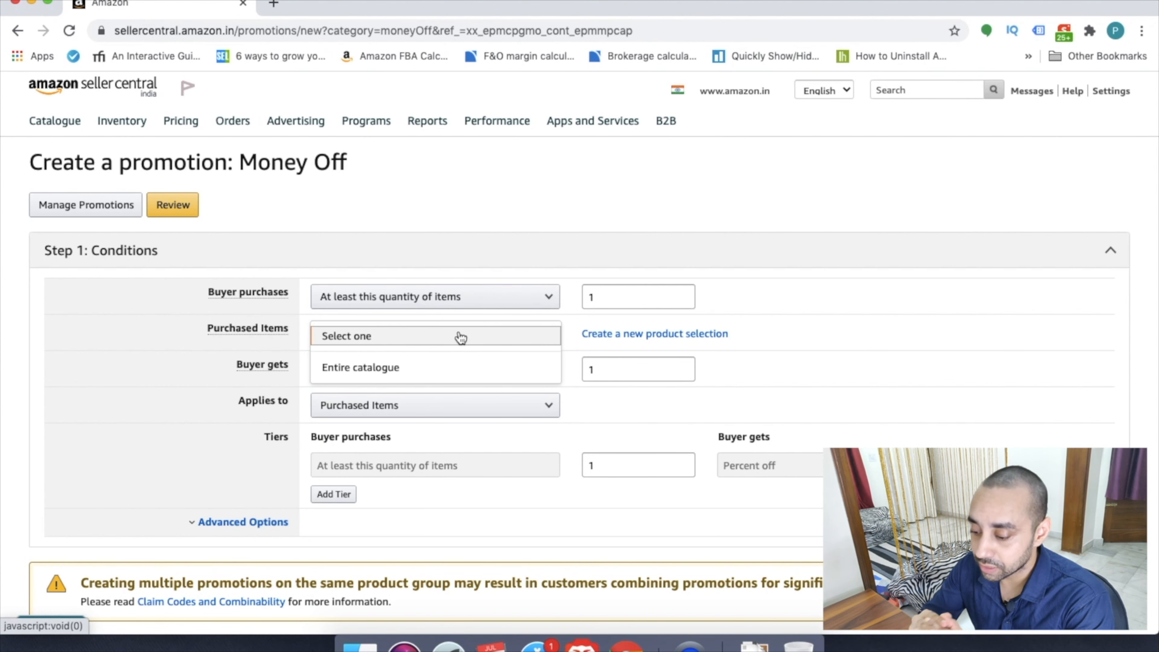
pyautogui.click(416, 368)
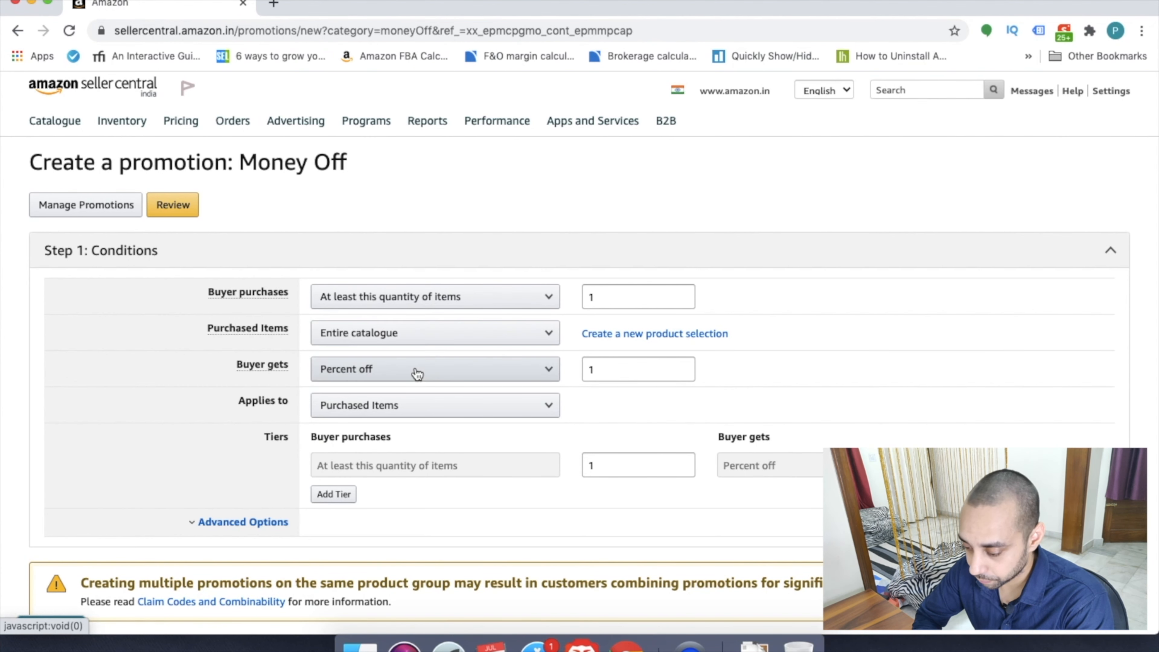
pyautogui.click(440, 336)
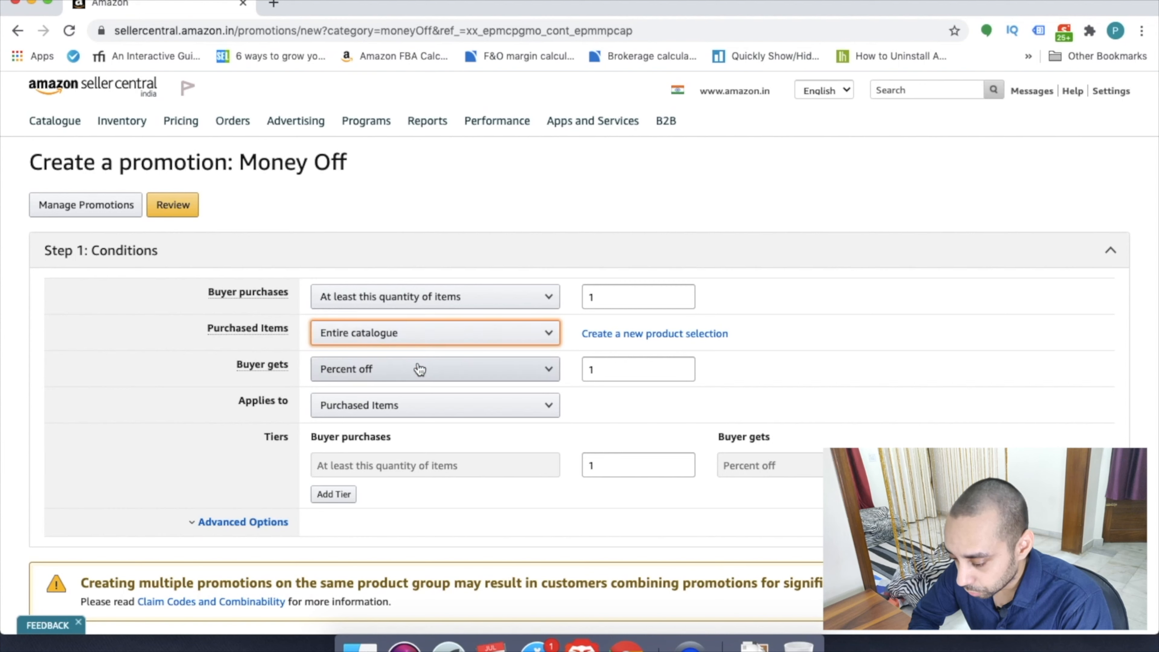
pyautogui.scroll(-1, 391, 378)
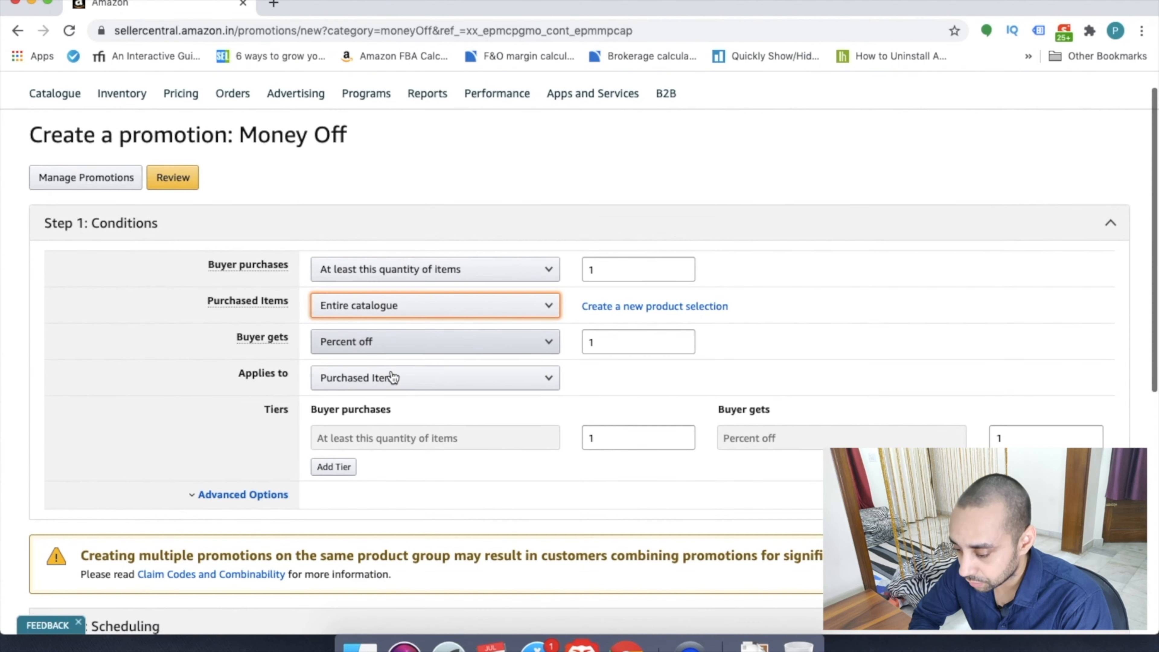
# Step: Change Buyer gets from Percent off to Amount off (in Rs.) with a value of 100
pyautogui.click(467, 342)
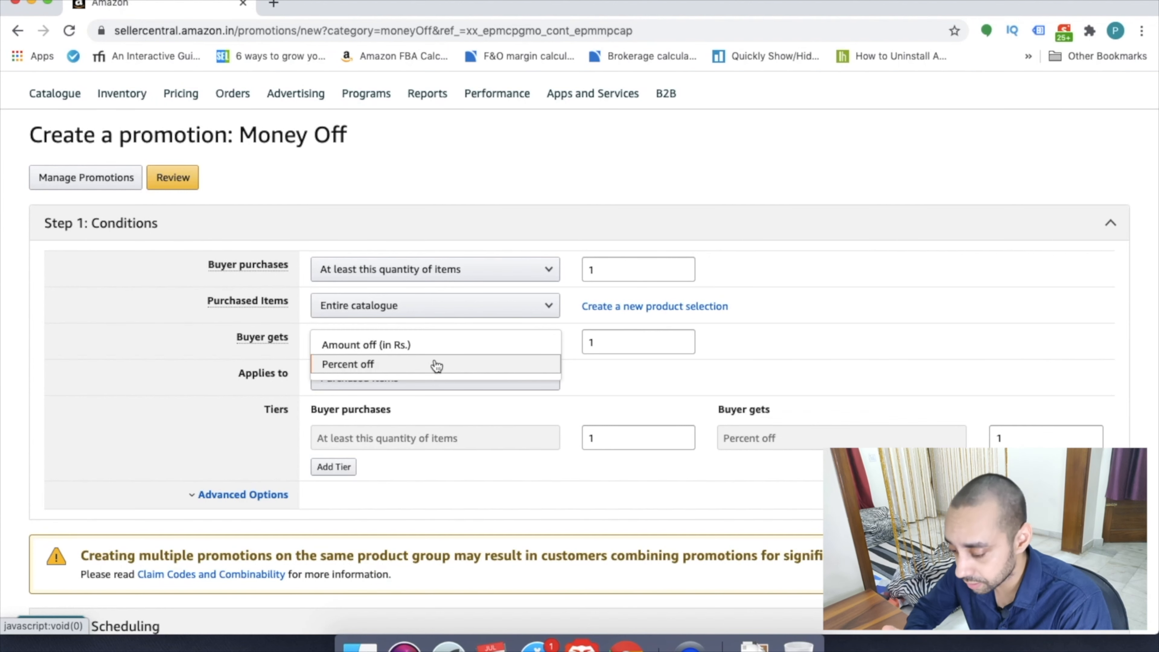
pyautogui.click(502, 366)
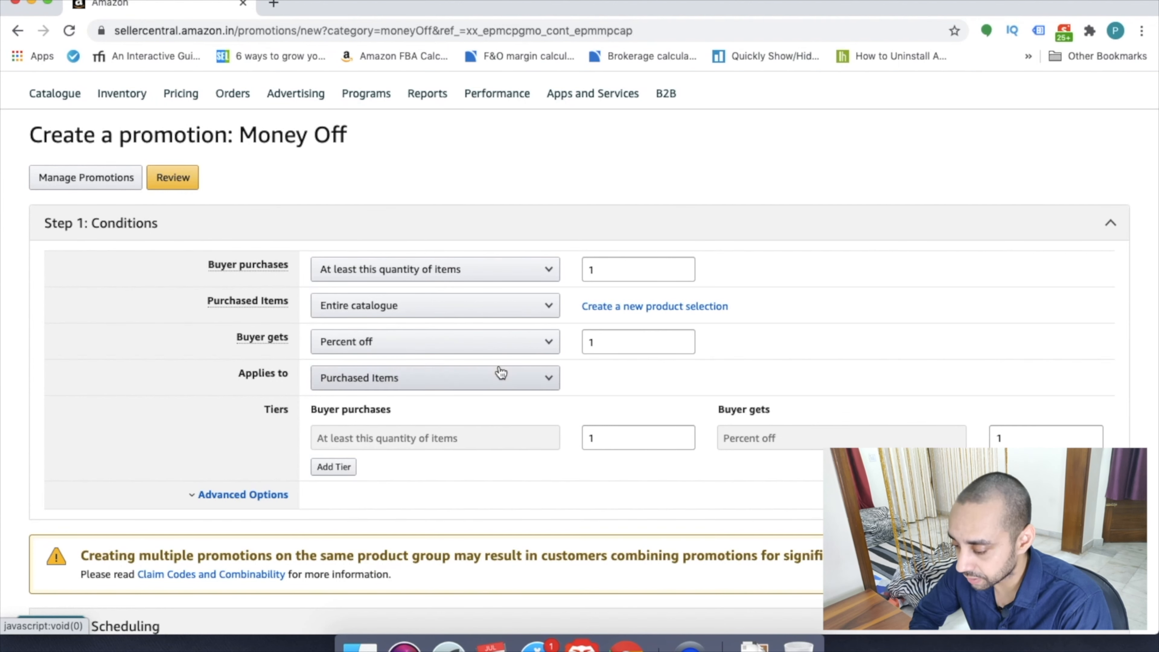
pyautogui.click(597, 342)
pyautogui.write('0')
pyautogui.click(812, 341)
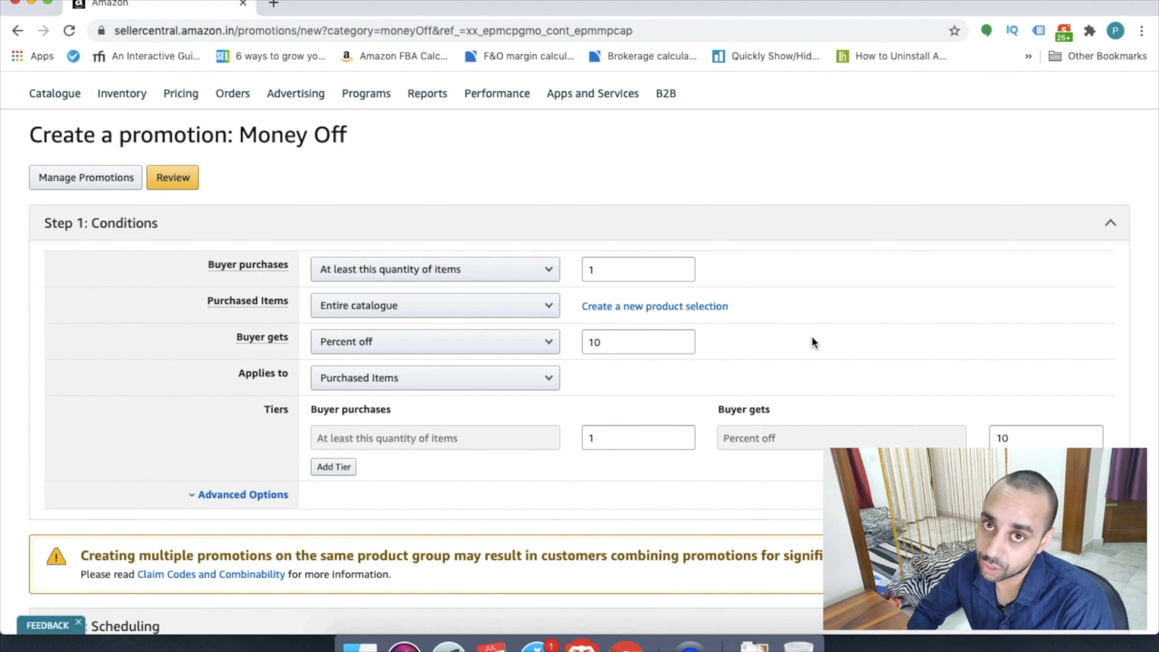
pyautogui.click(550, 349)
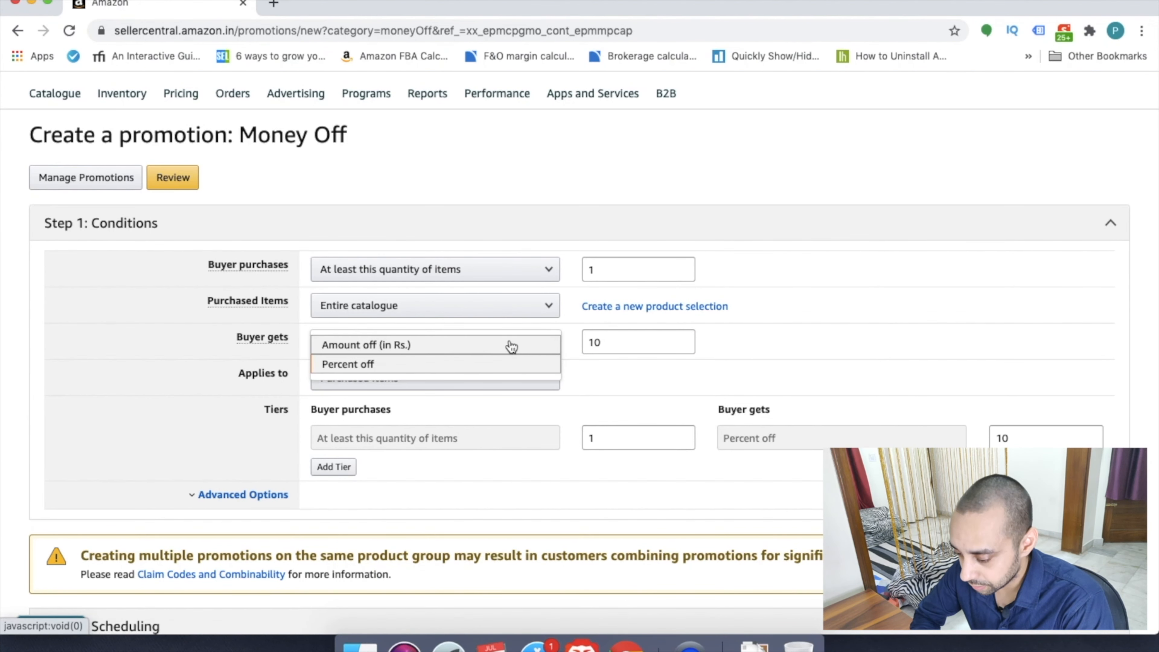
pyautogui.click(484, 345)
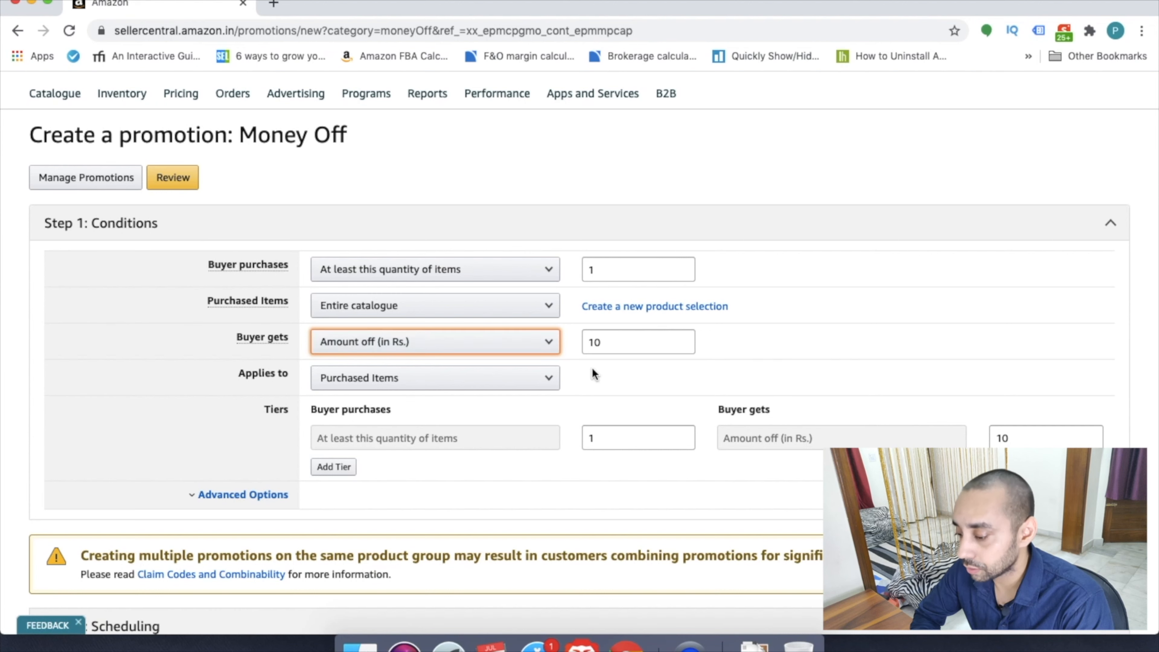
pyautogui.click(611, 345)
pyautogui.write('0')
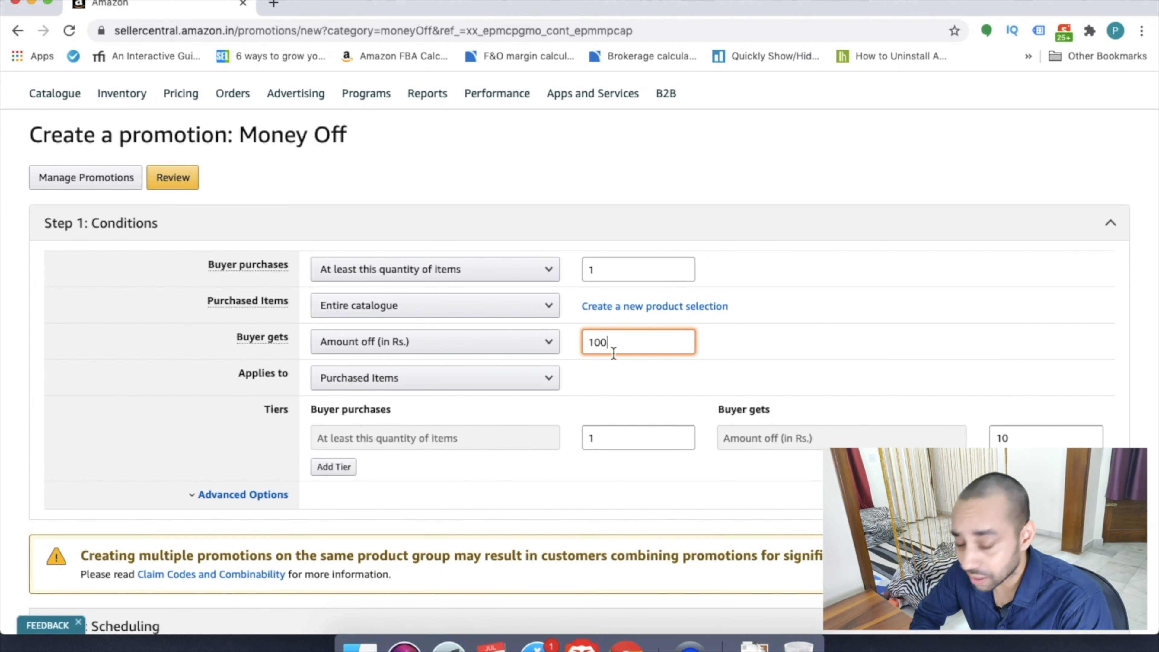
pyautogui.click(603, 384)
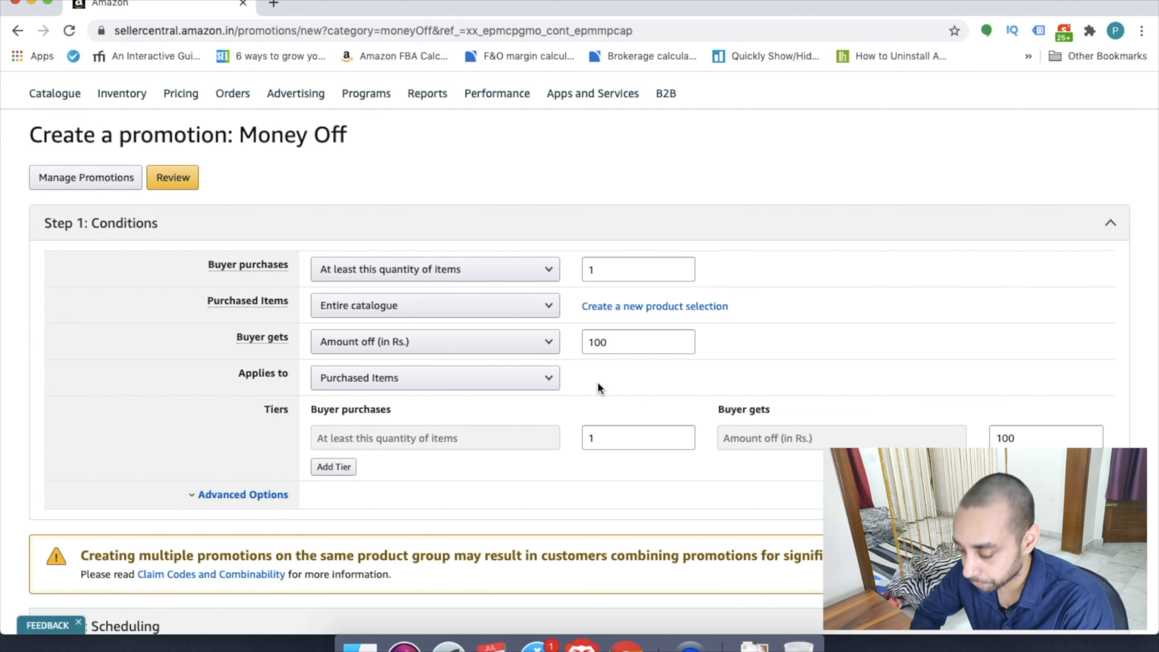
pyautogui.scroll(-3, 597, 381)
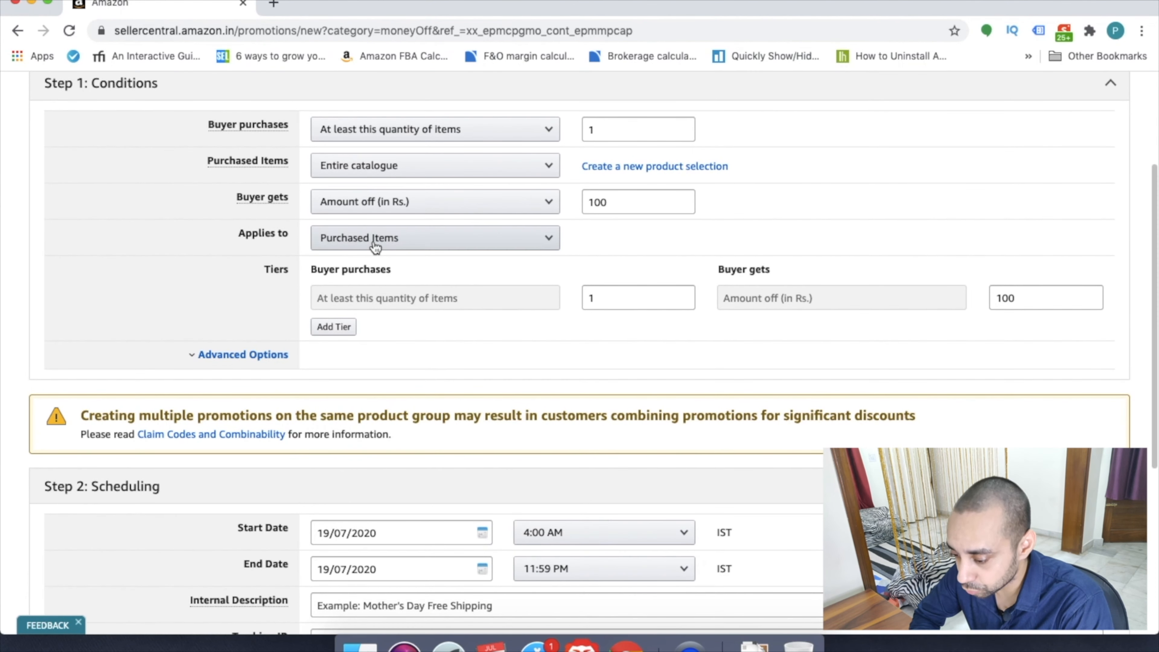
# Step: Remove the added second tier, leaving buy at least 1 item, get Rs. 100 off
pyautogui.click(411, 241)
pyautogui.click(412, 242)
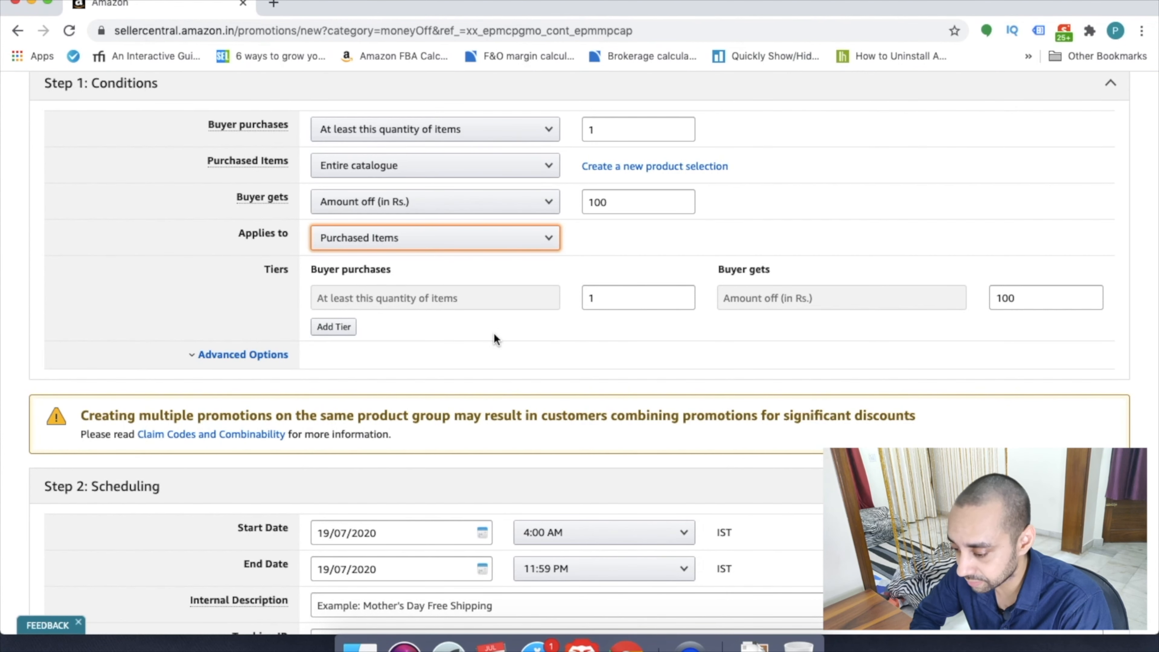
pyautogui.scroll(3, 496, 338)
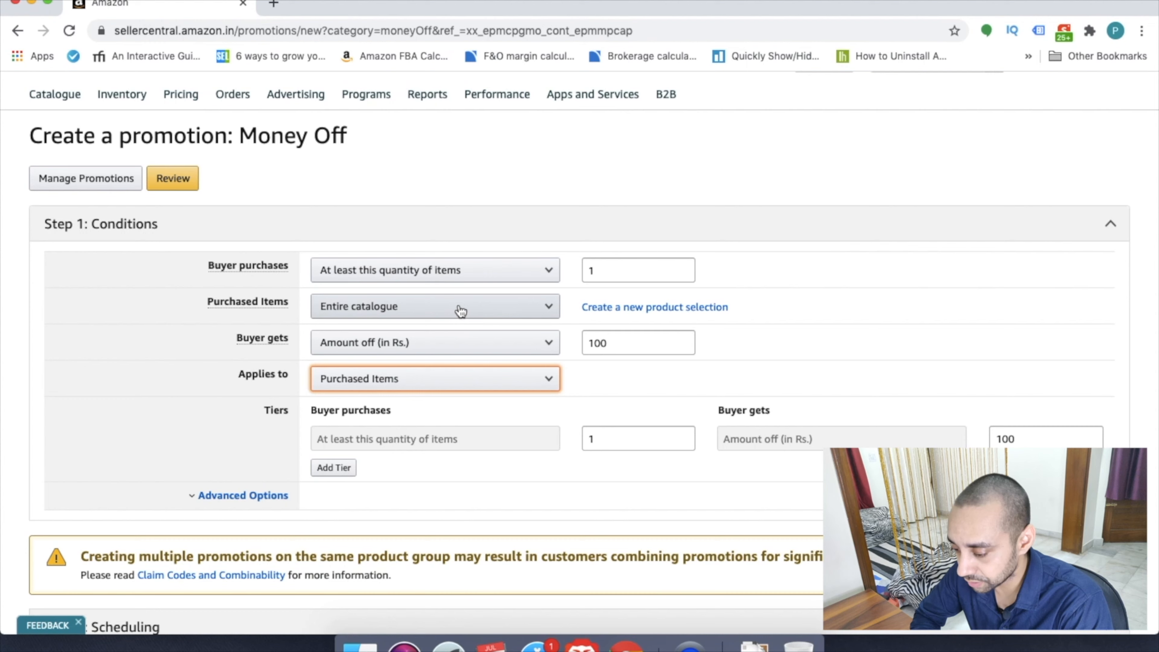
pyautogui.scroll(-3, 515, 530)
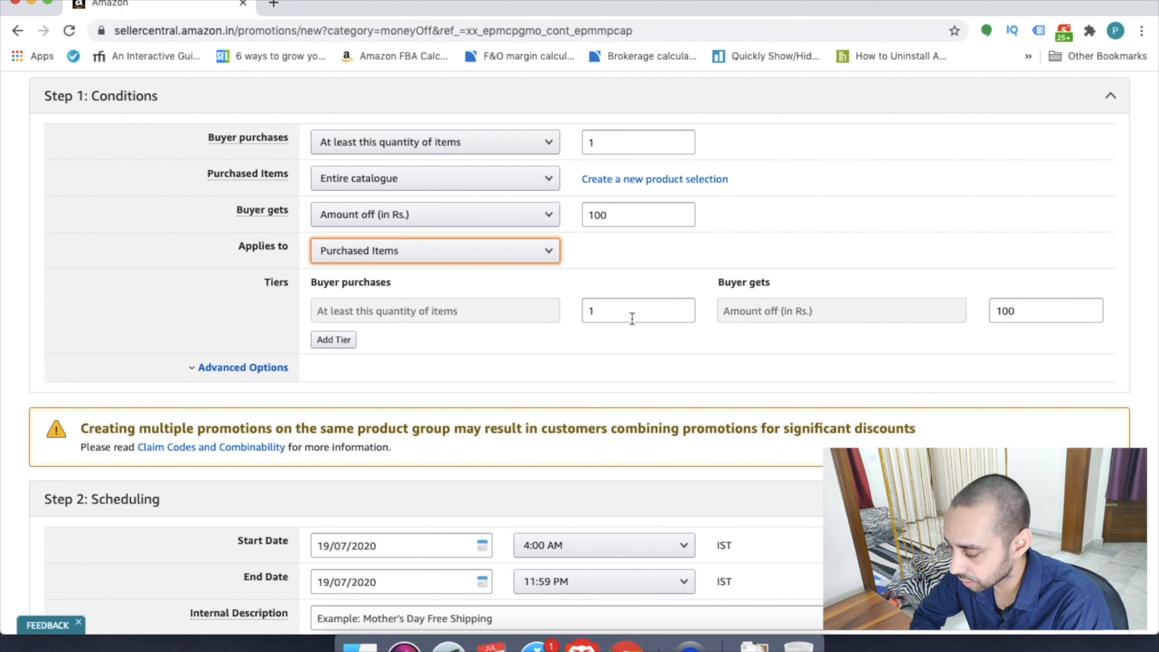
pyautogui.click(349, 344)
pyautogui.click(595, 307)
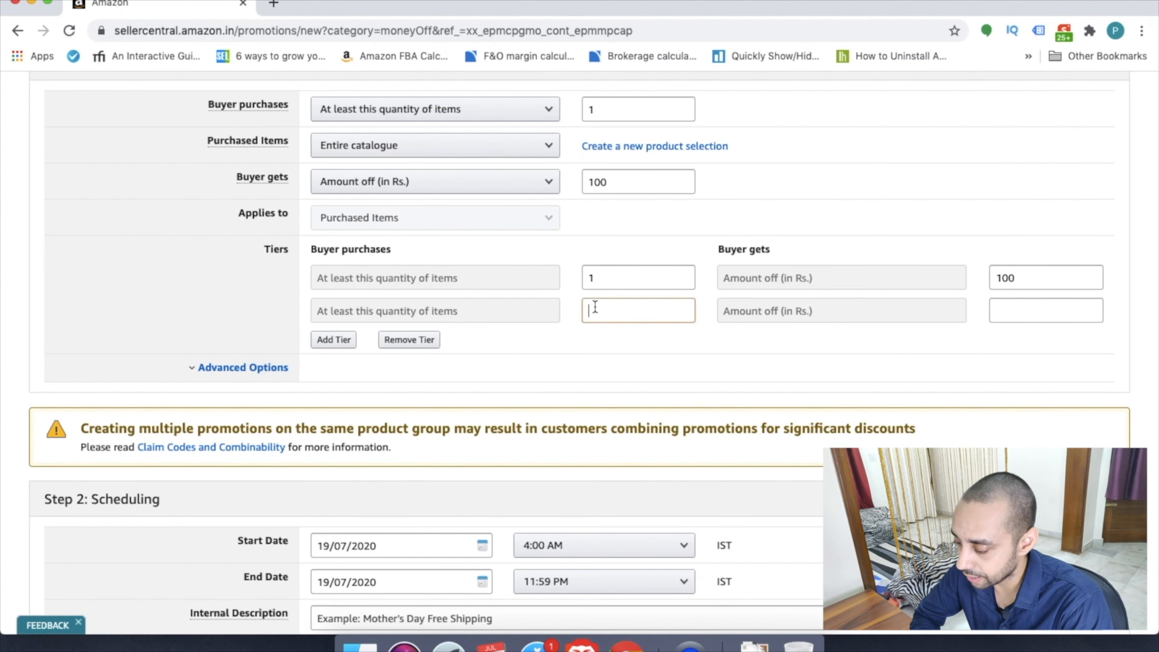
pyautogui.click(415, 343)
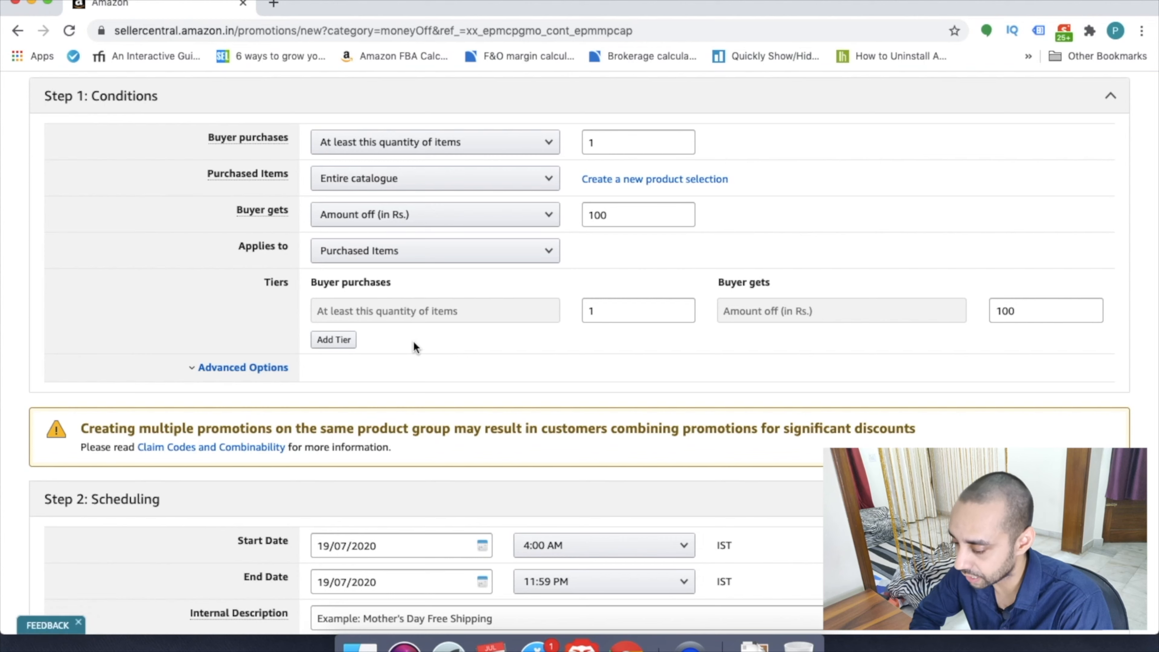
pyautogui.scroll(-3, 413, 347)
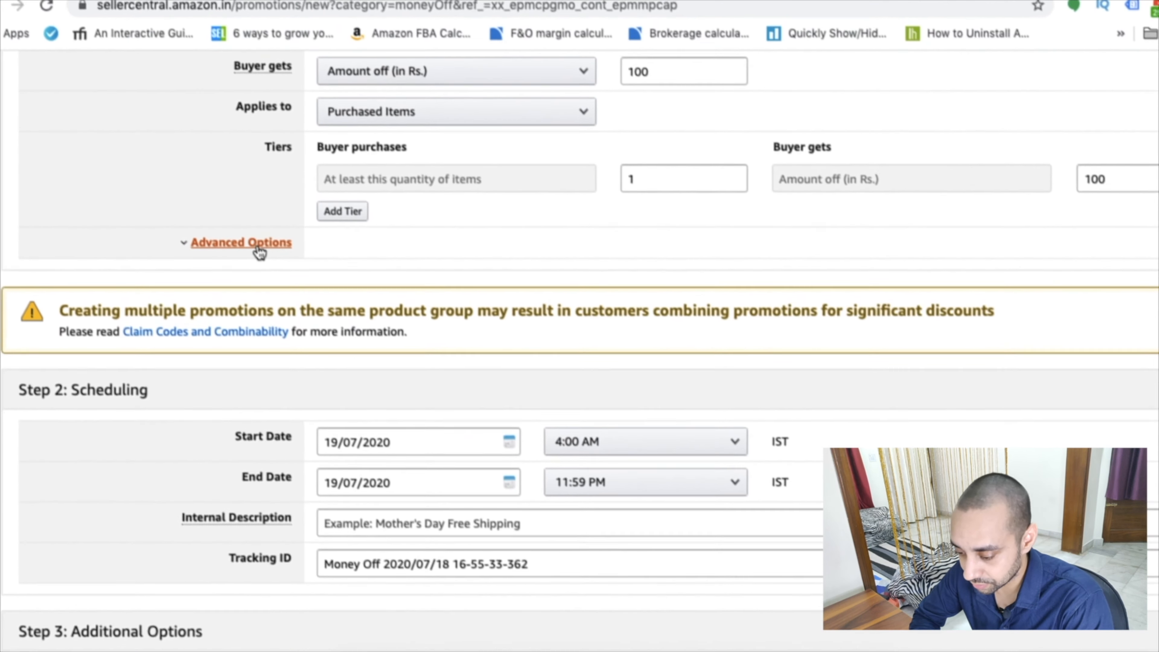
# Step: Expand Advanced Options under Tiers to reveal the Exclude items option
pyautogui.click(256, 244)
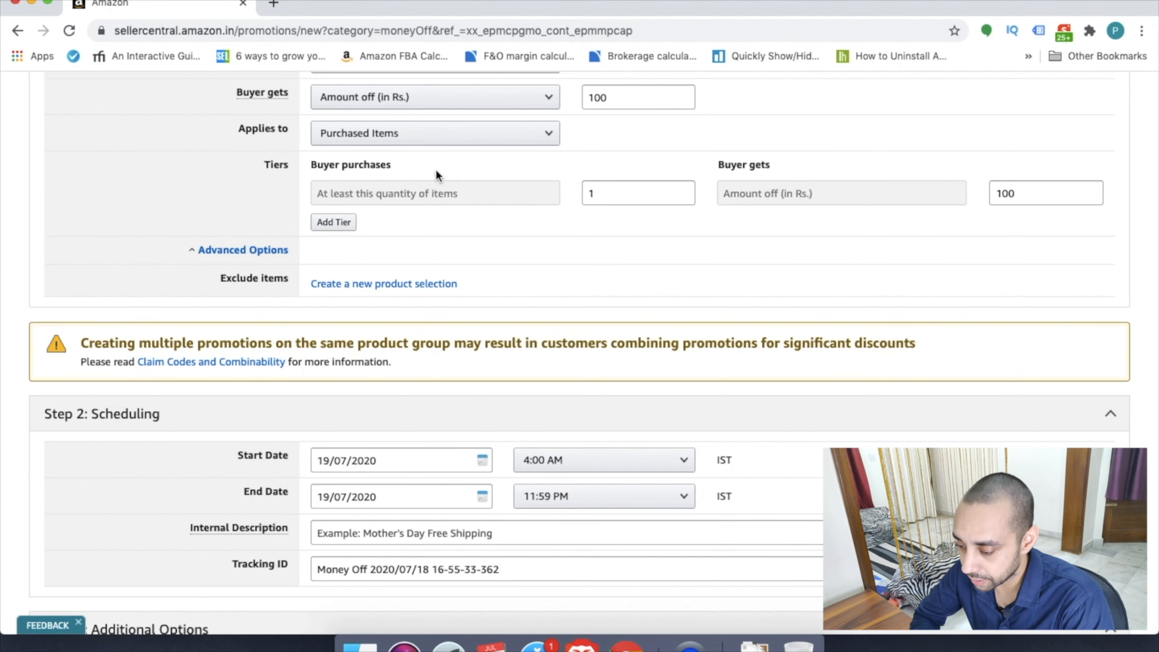
pyautogui.scroll(3, 470, 155)
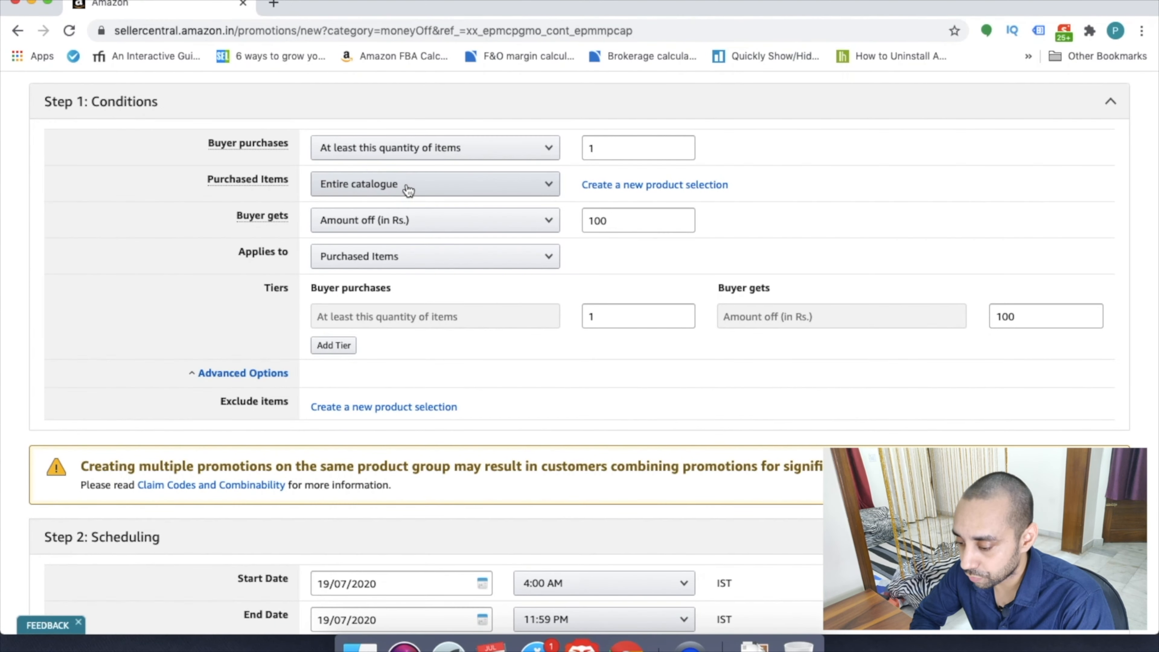
pyautogui.scroll(-3, 412, 196)
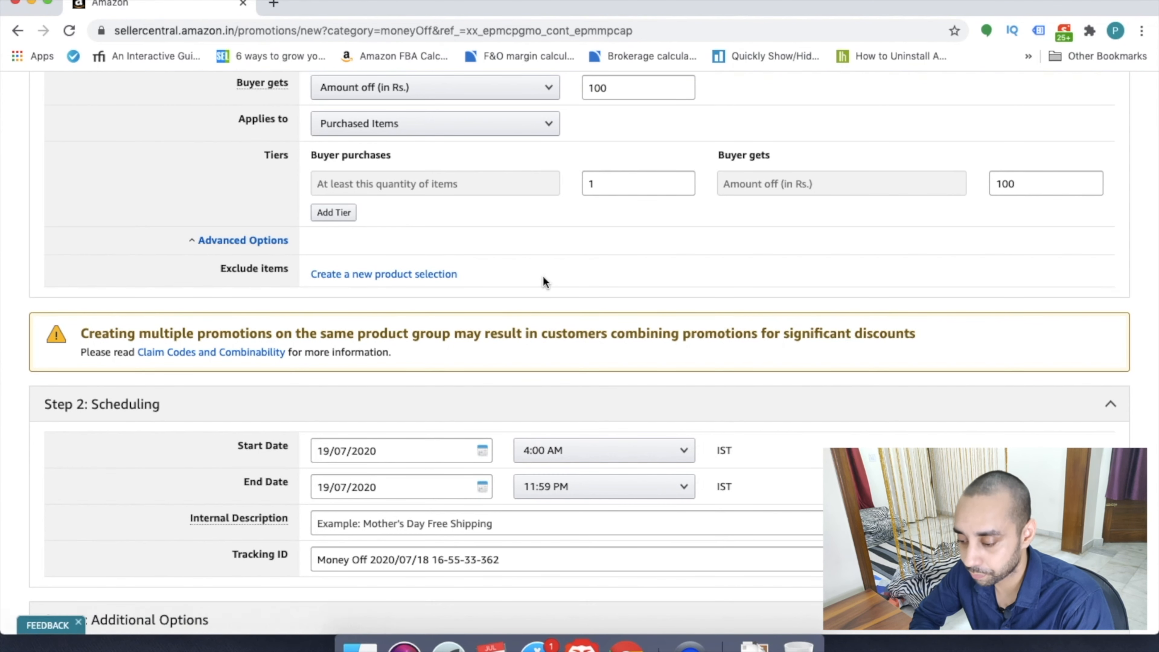
pyautogui.scroll(2, 547, 296)
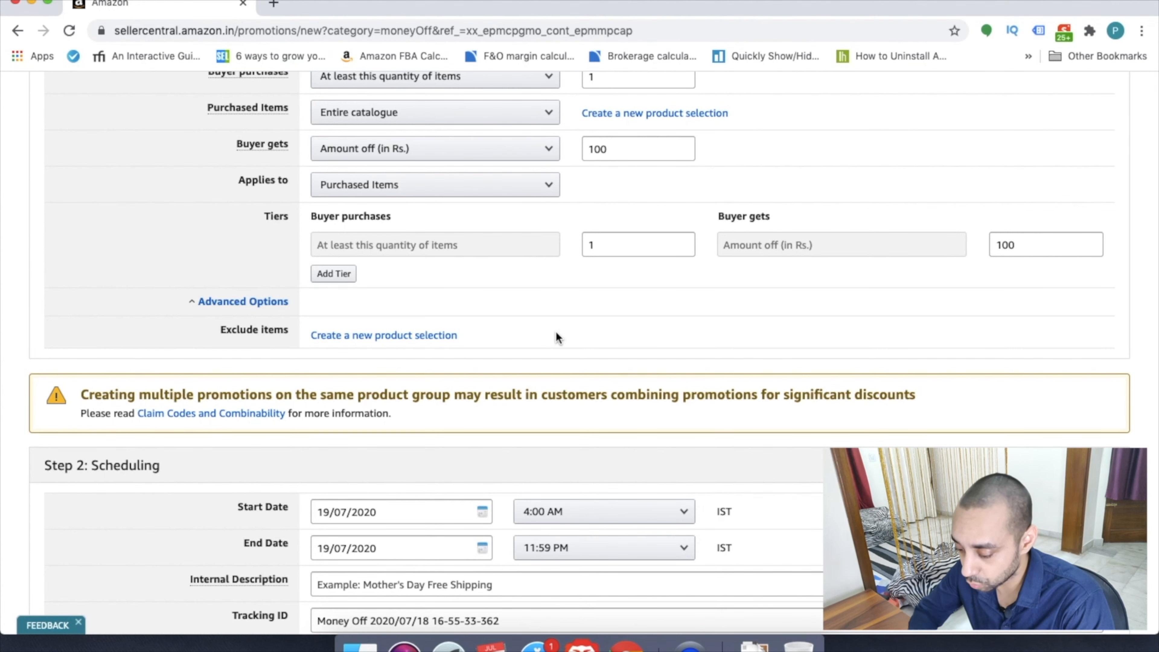
pyautogui.scroll(3, 504, 321)
pyautogui.scroll(-8, 504, 322)
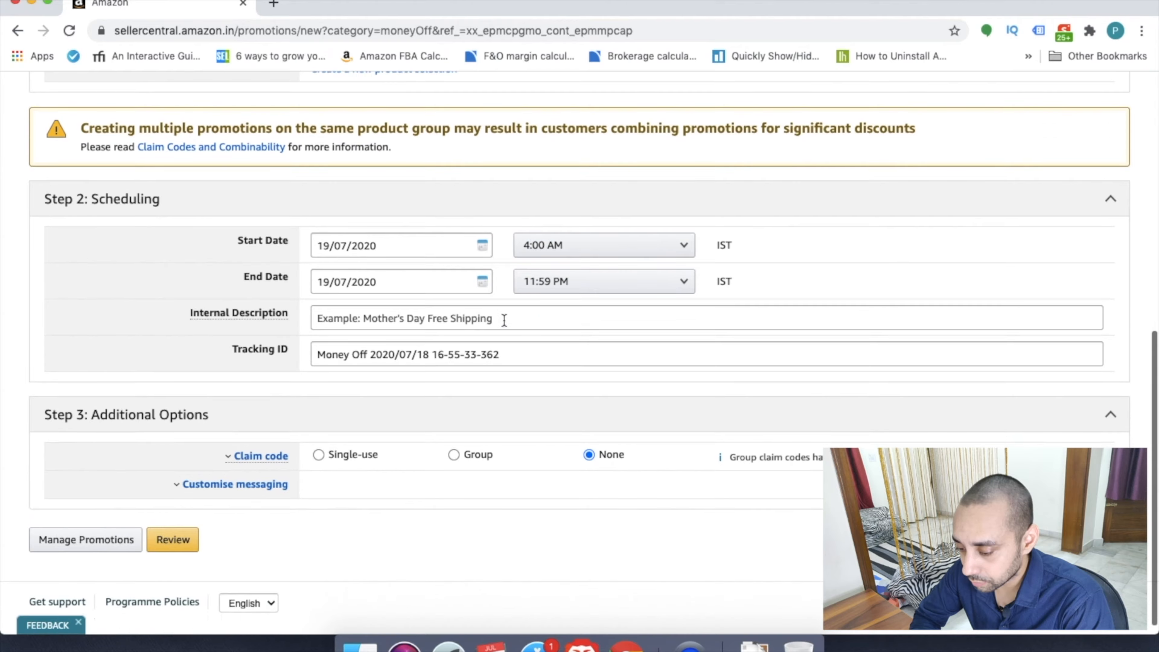
# Step: Set the promotion's start time to 12:01 AM and end time to 7:00 PM
pyautogui.scroll(10, 365, 274)
pyautogui.scroll(-2, 593, 465)
pyautogui.scroll(-9, 623, 480)
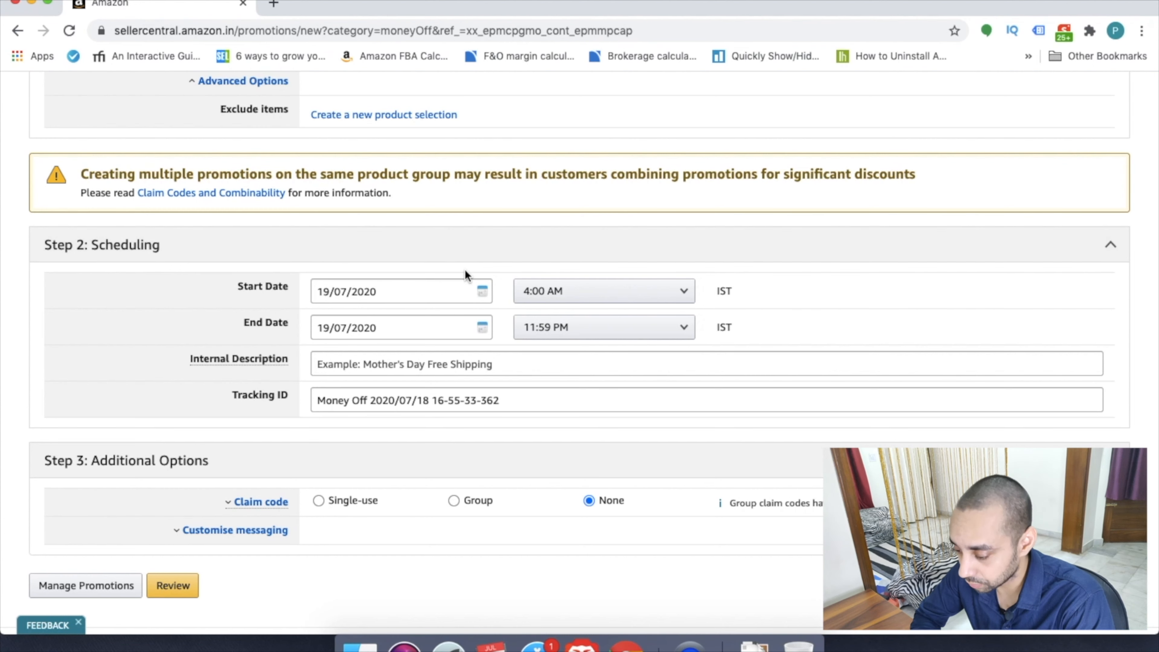
pyautogui.click(482, 291)
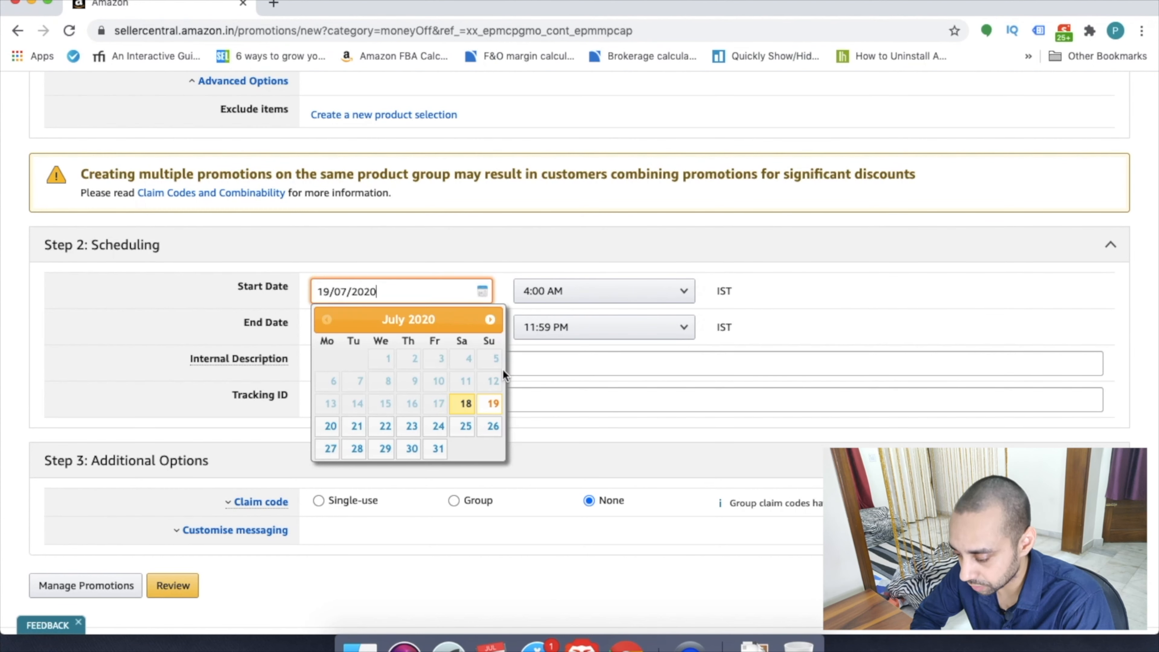
pyautogui.click(488, 406)
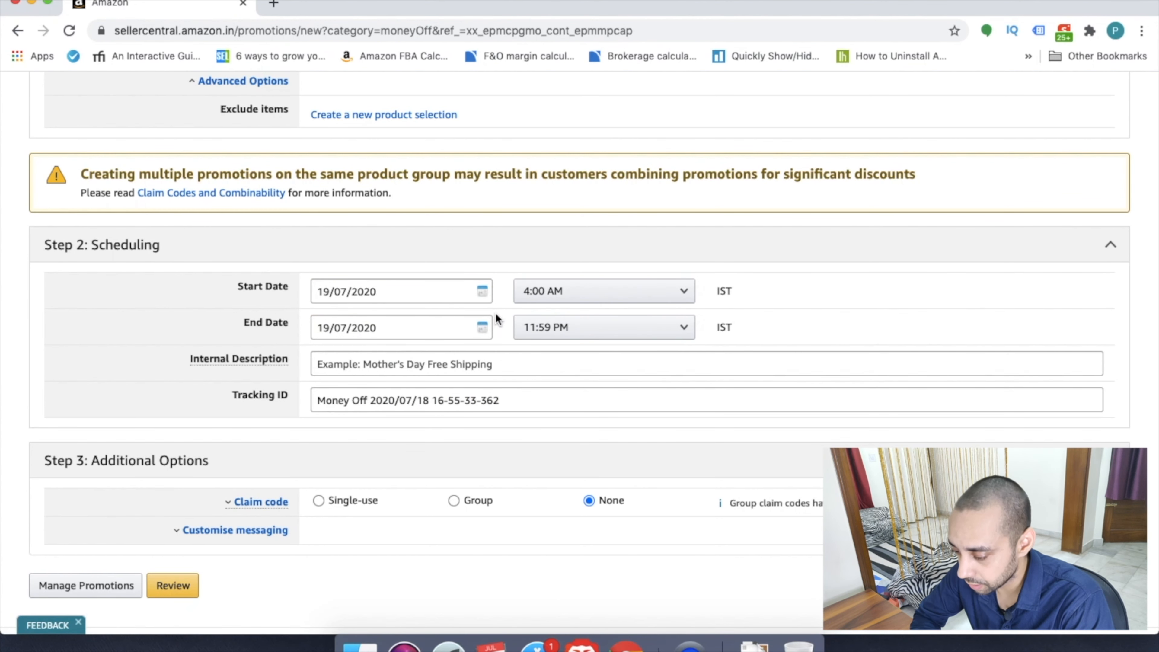
pyautogui.click(547, 292)
pyautogui.click(549, 296)
pyautogui.click(482, 327)
pyautogui.click(330, 462)
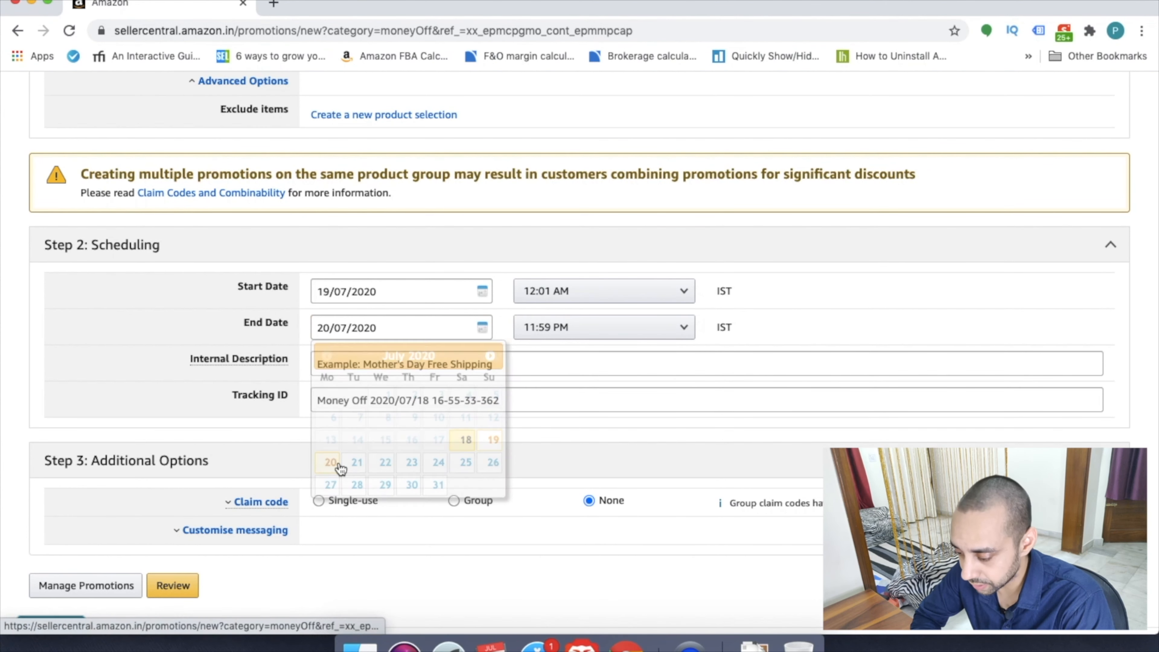
pyautogui.click(575, 327)
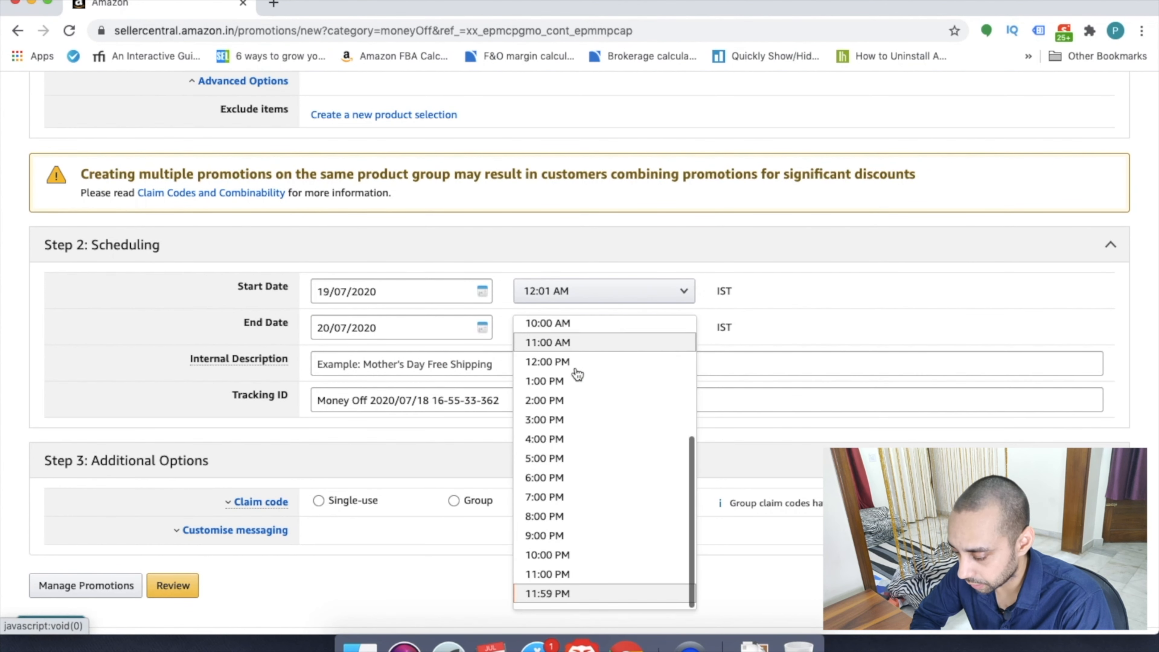
pyautogui.click(570, 499)
# Step: Change the start date to 20/07/2020 and the end date to 23/07/2020
pyautogui.click(481, 295)
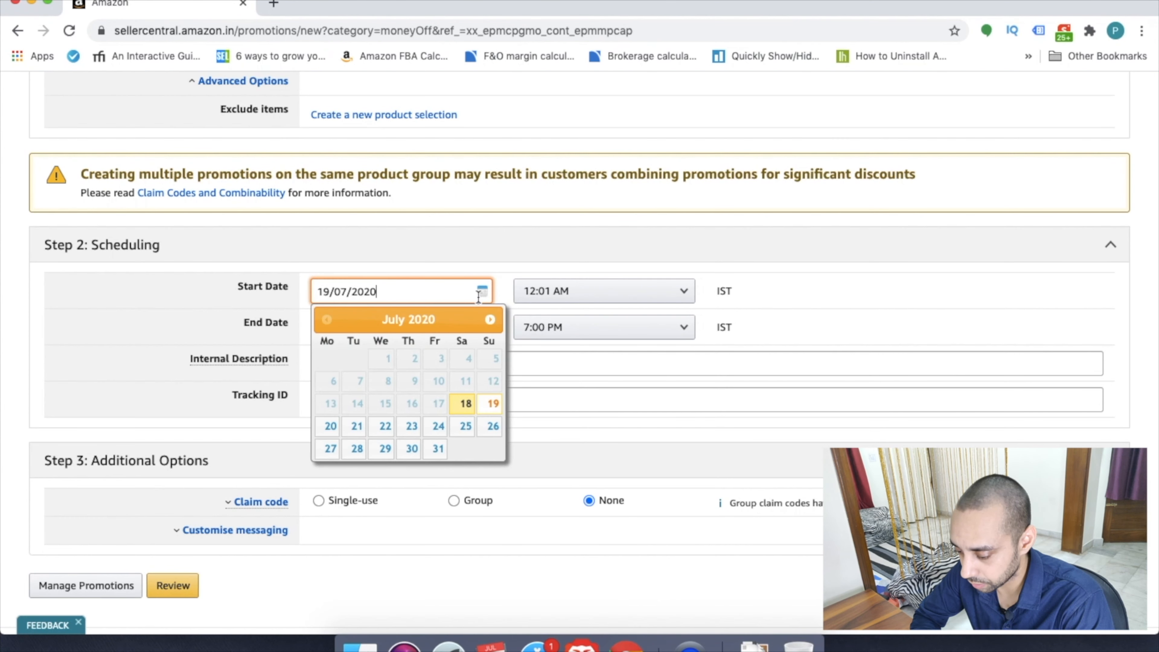
pyautogui.click(331, 426)
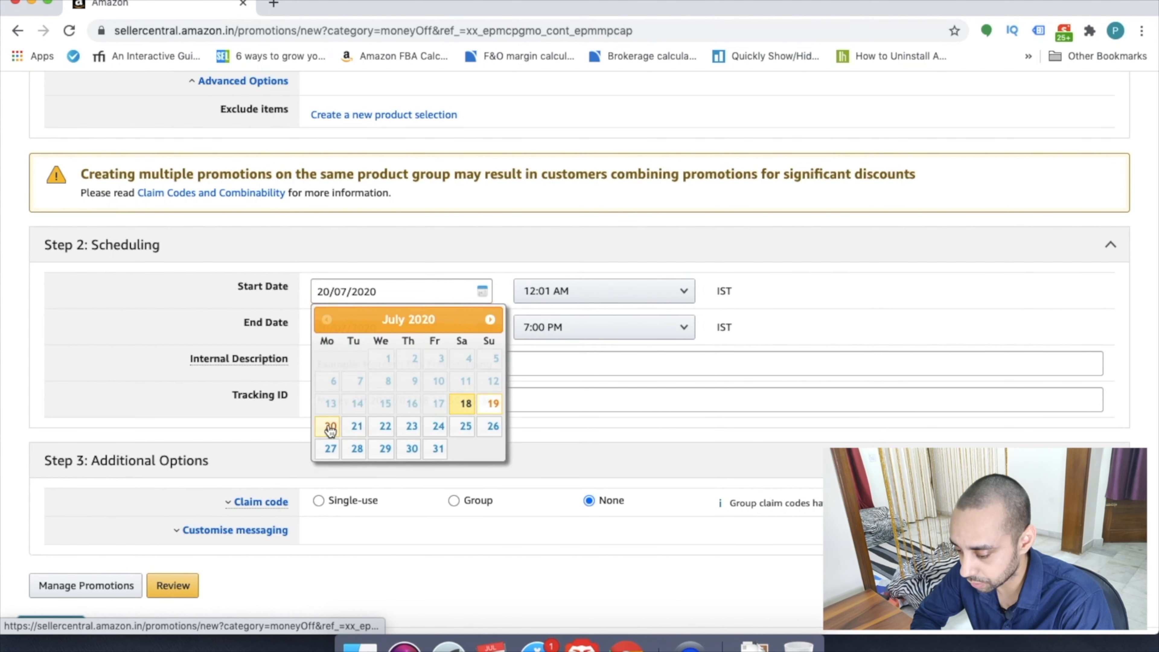
pyautogui.click(475, 327)
pyautogui.click(410, 466)
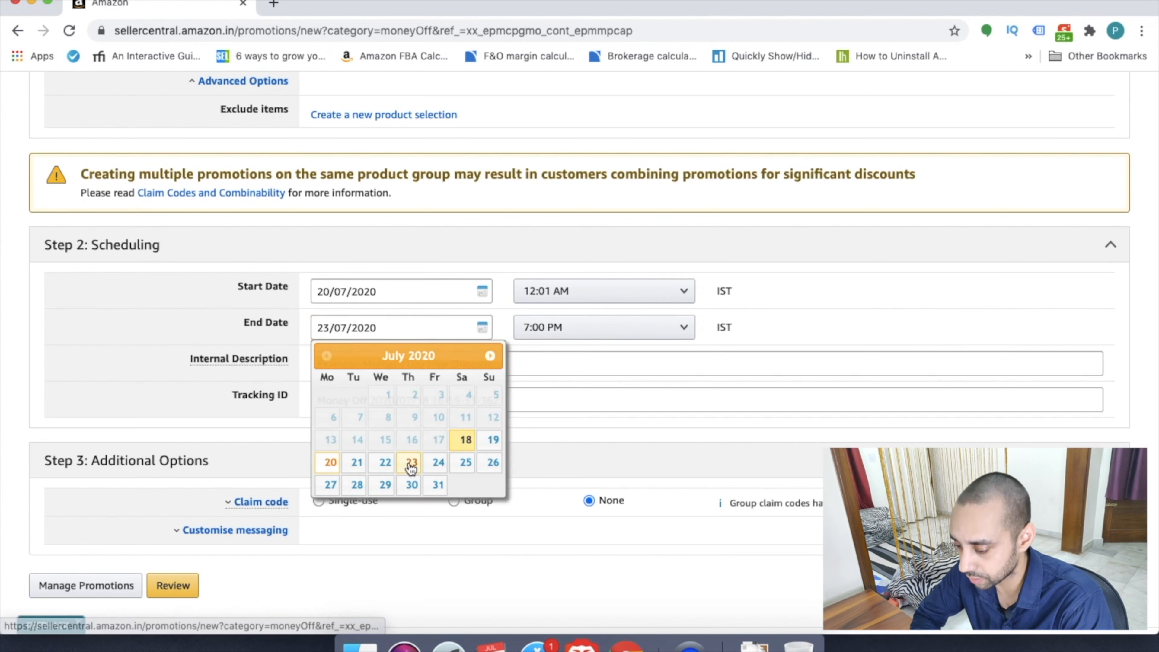
# Step: Enter 'Single user new coupons' as the Internal Description
pyautogui.click(460, 364)
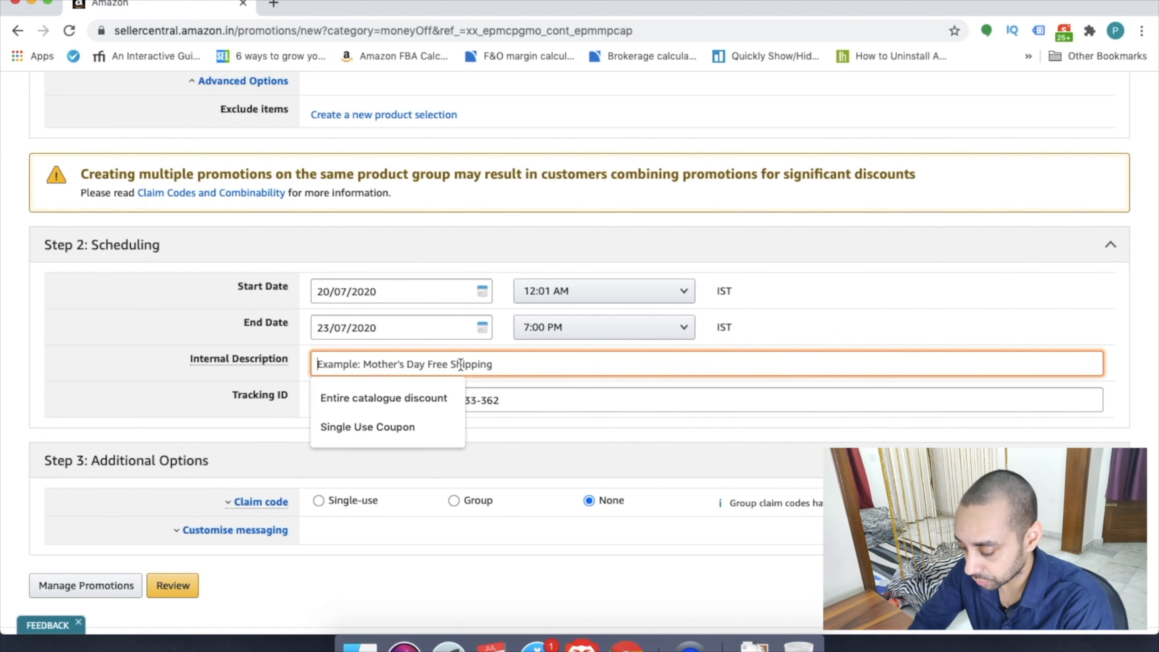
pyautogui.write('Si')
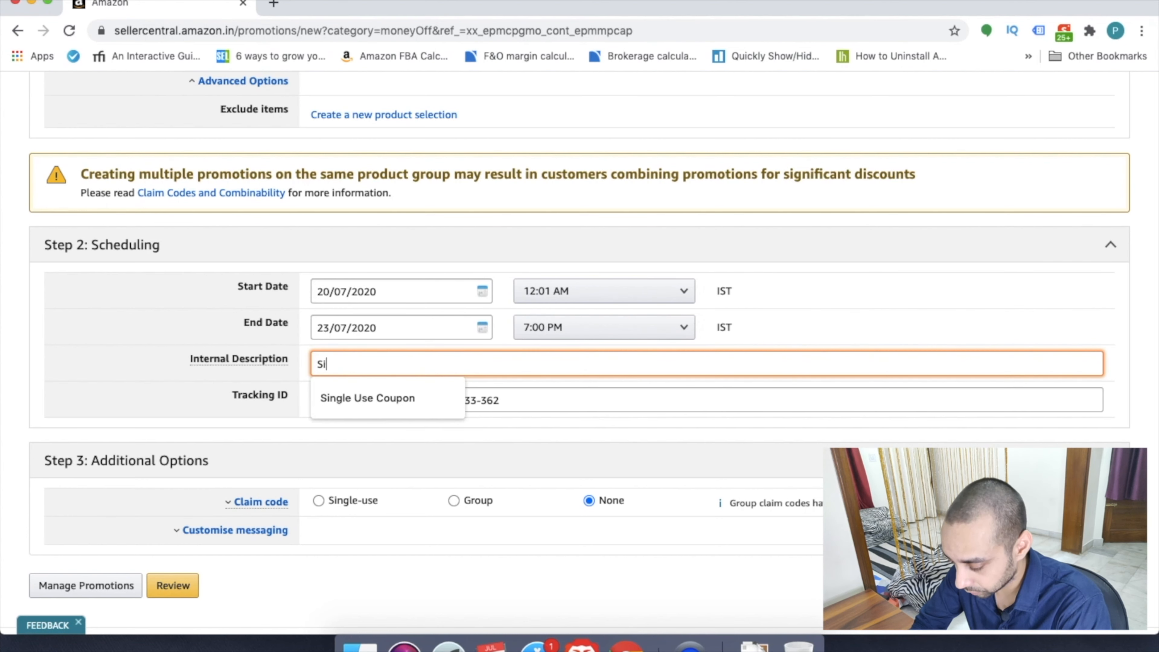
pyautogui.write('ngle user new coupons')
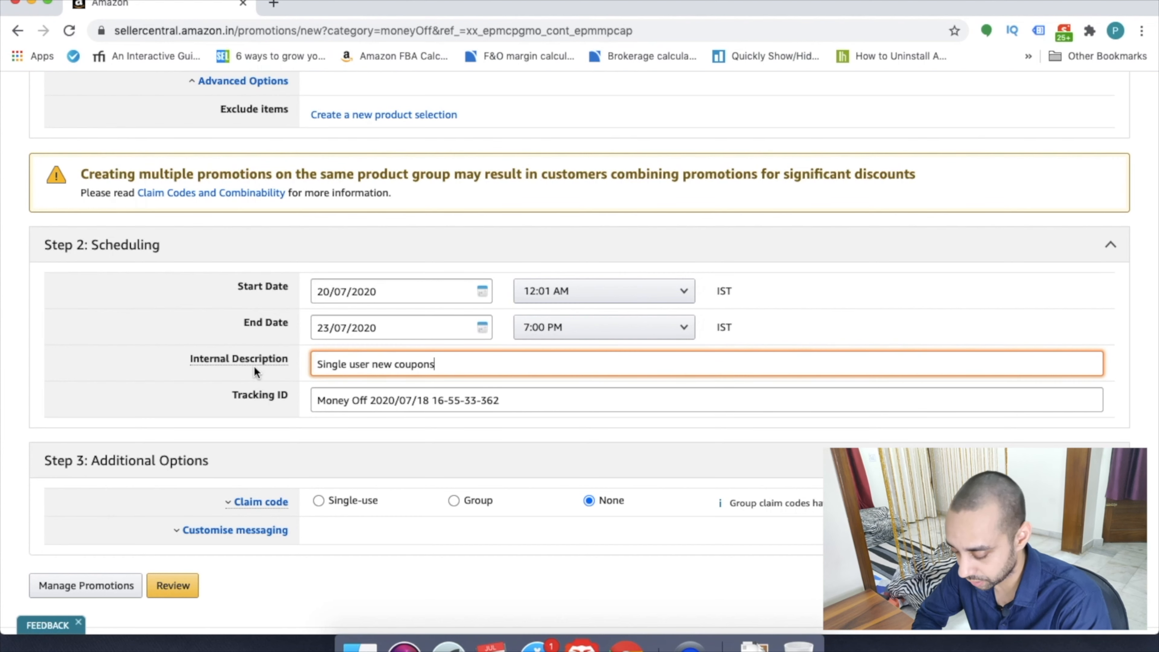
pyautogui.scroll(-3, 256, 371)
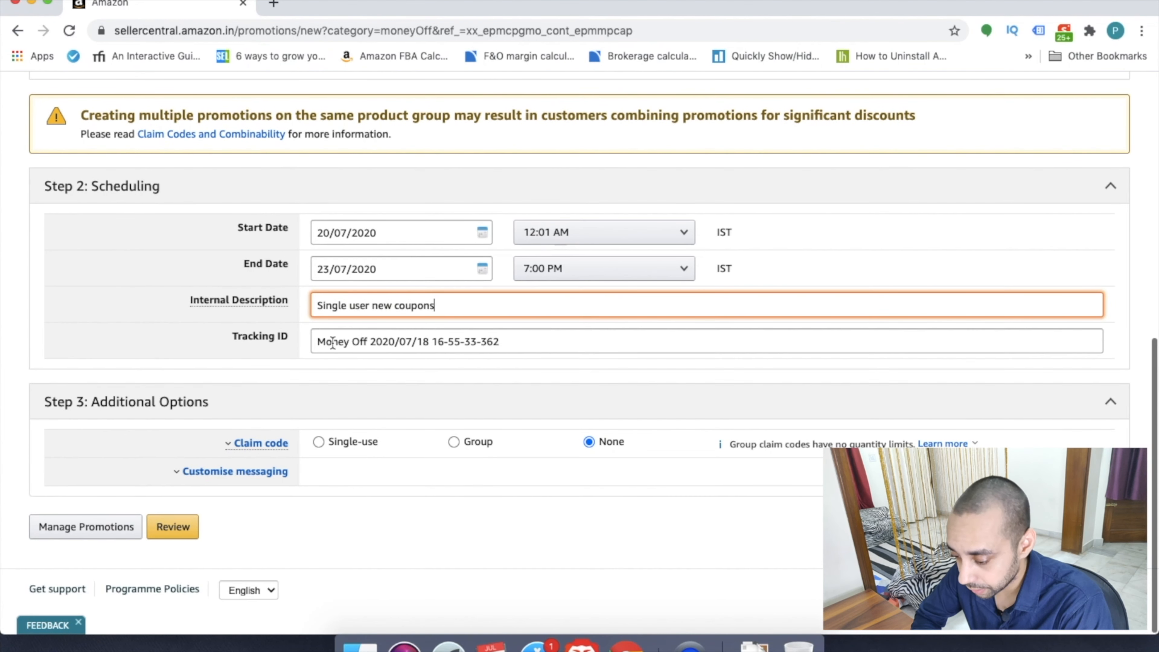
# Step: Replace the Tracking ID with 'Single user New coupon under new offer on 20th July'
pyautogui.click(377, 340)
pyautogui.press('super+a')
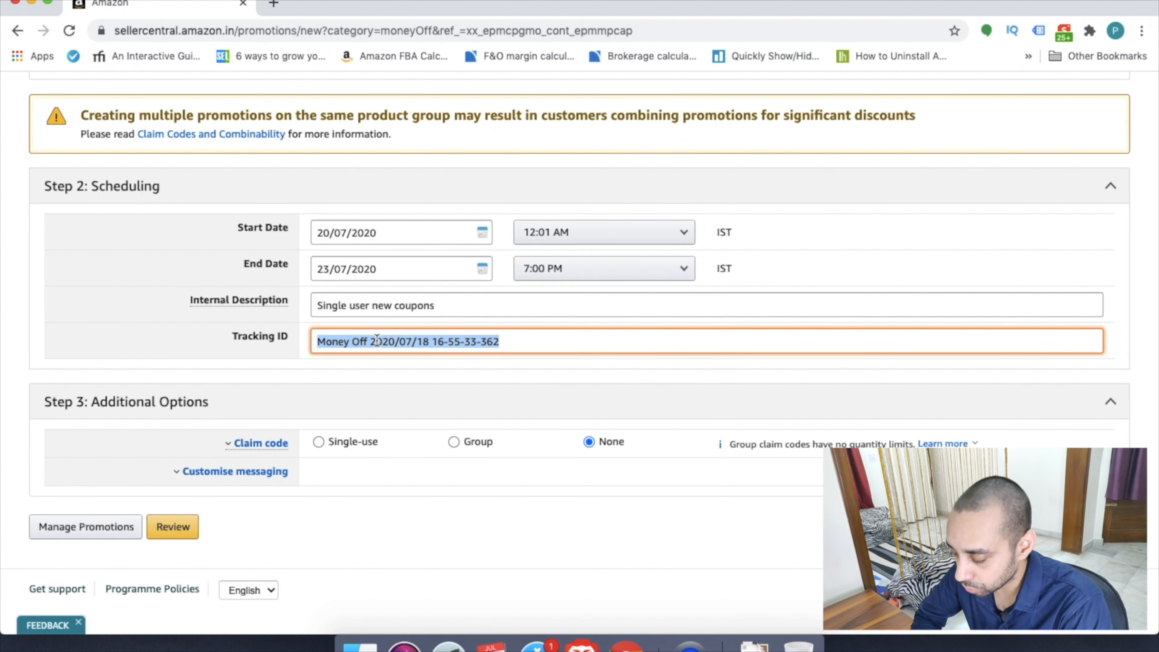
pyautogui.press('BackSpace')
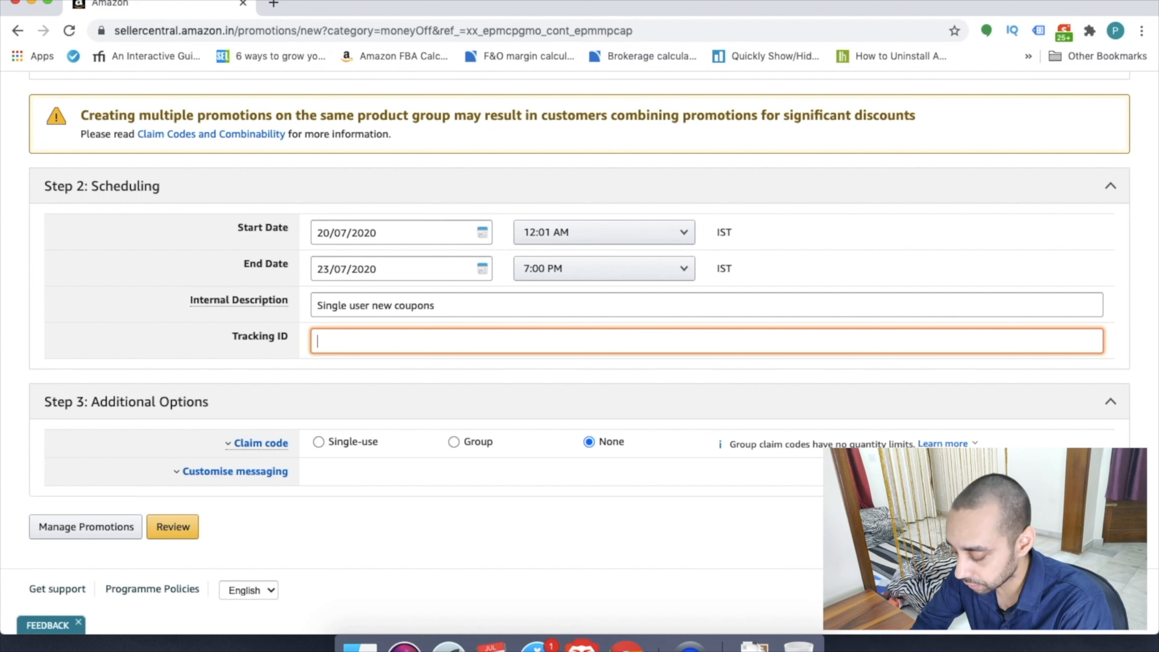
pyautogui.write('Single ')
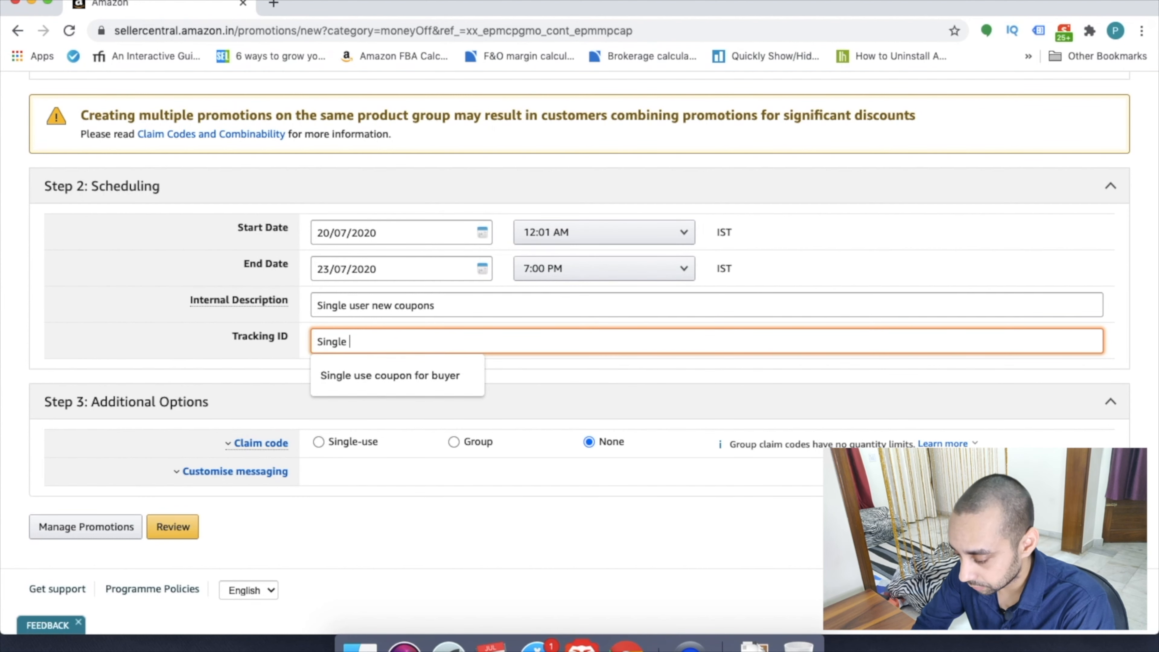
pyautogui.write('user New coup')
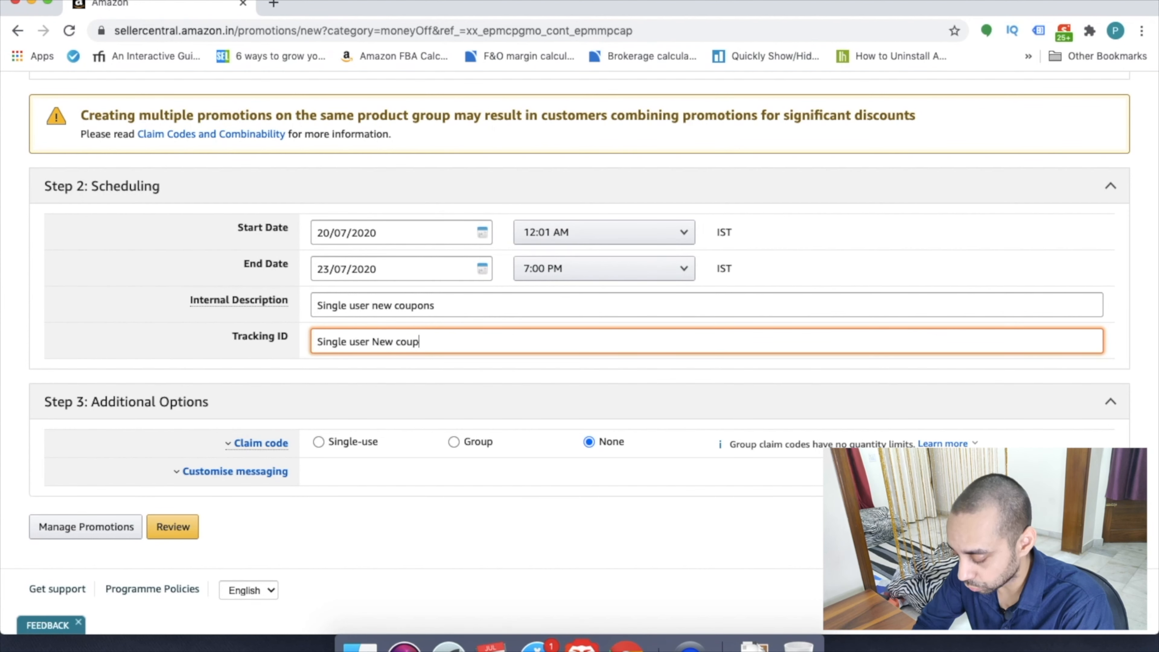
pyautogui.write('on')
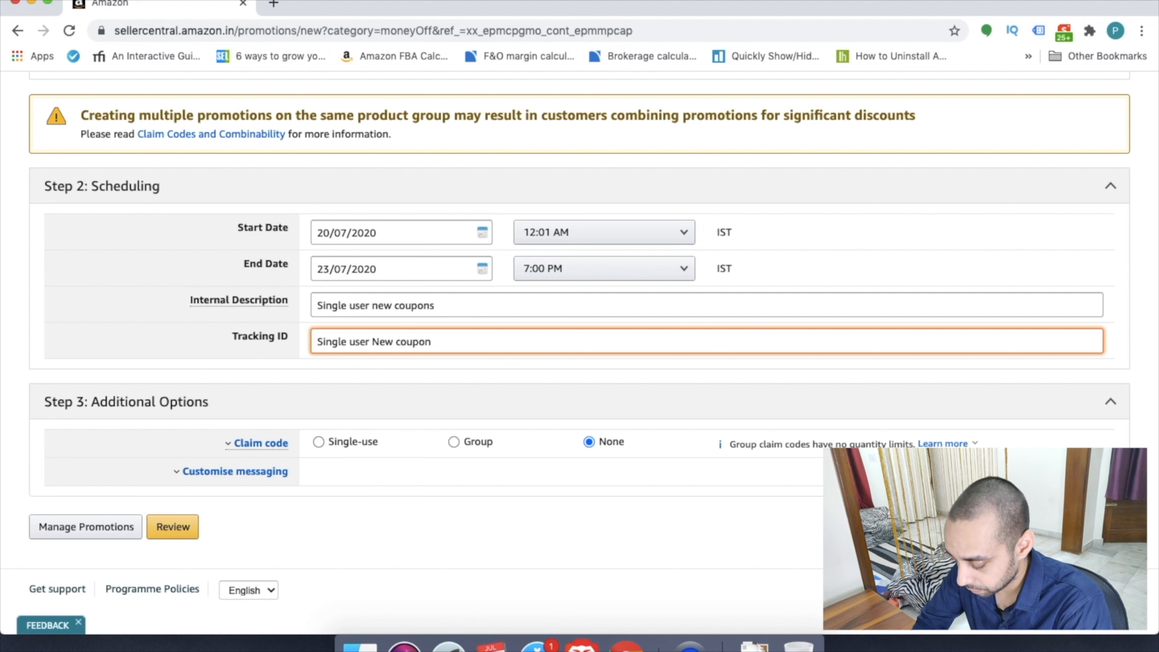
pyautogui.write(' under new offer on')
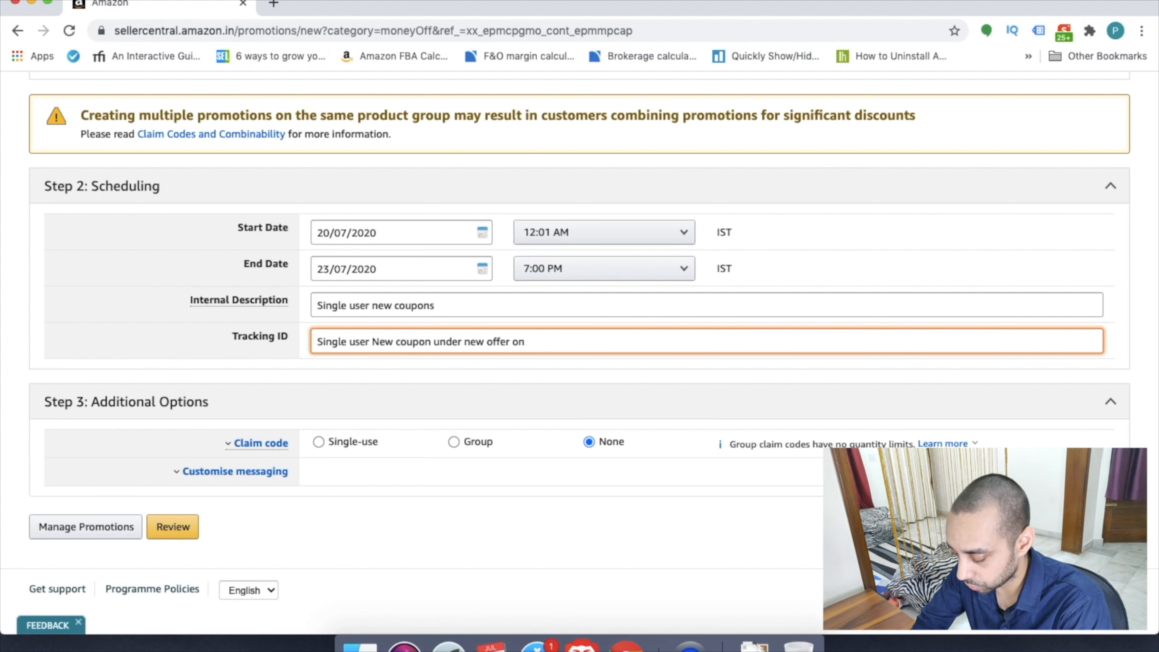
pyautogui.write(' 20th July')
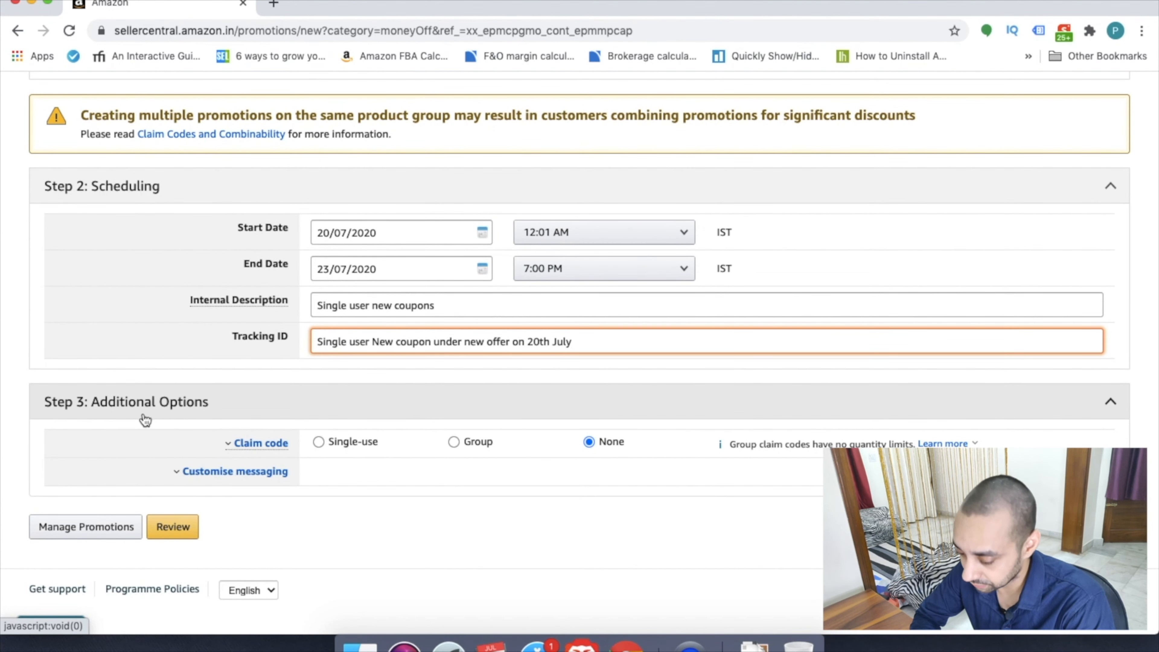
pyautogui.click(258, 442)
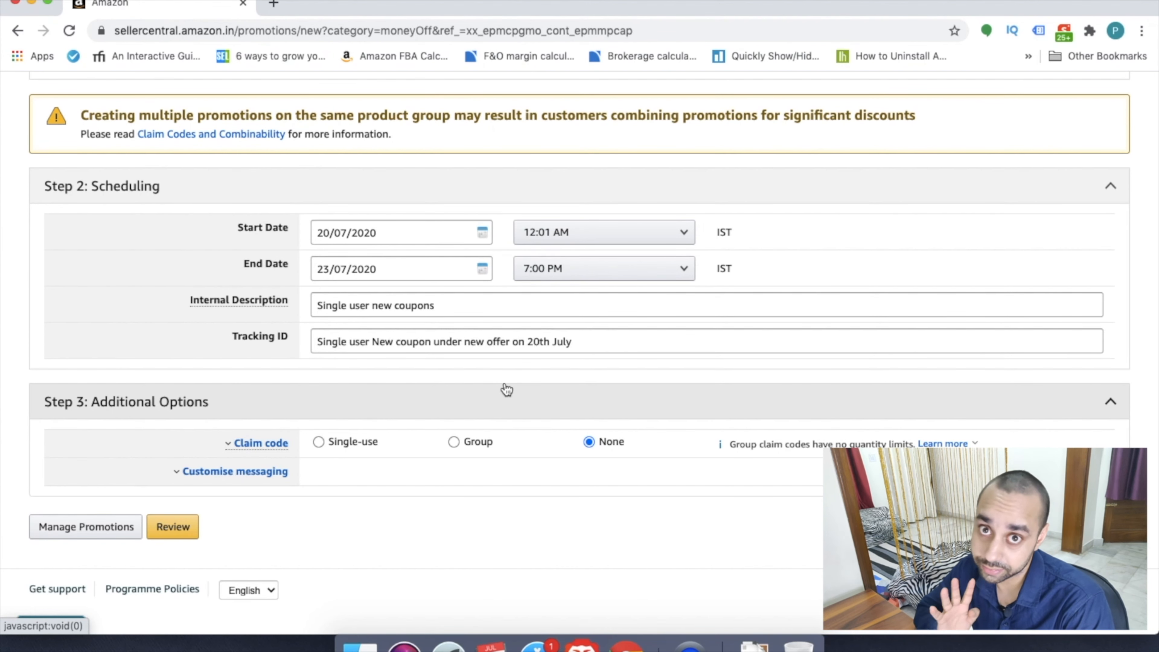
# Step: Choose the Single-use claim code option and open the Review Promotion summary
pyautogui.click(318, 442)
pyautogui.scroll(-3, 355, 422)
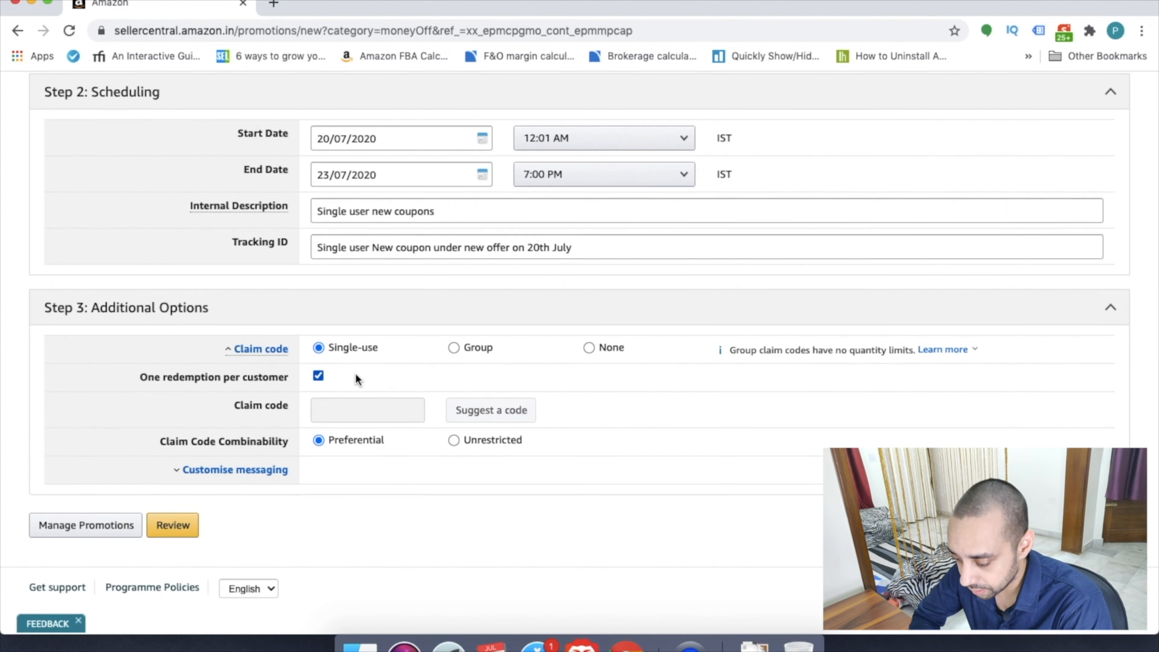
pyautogui.click(178, 527)
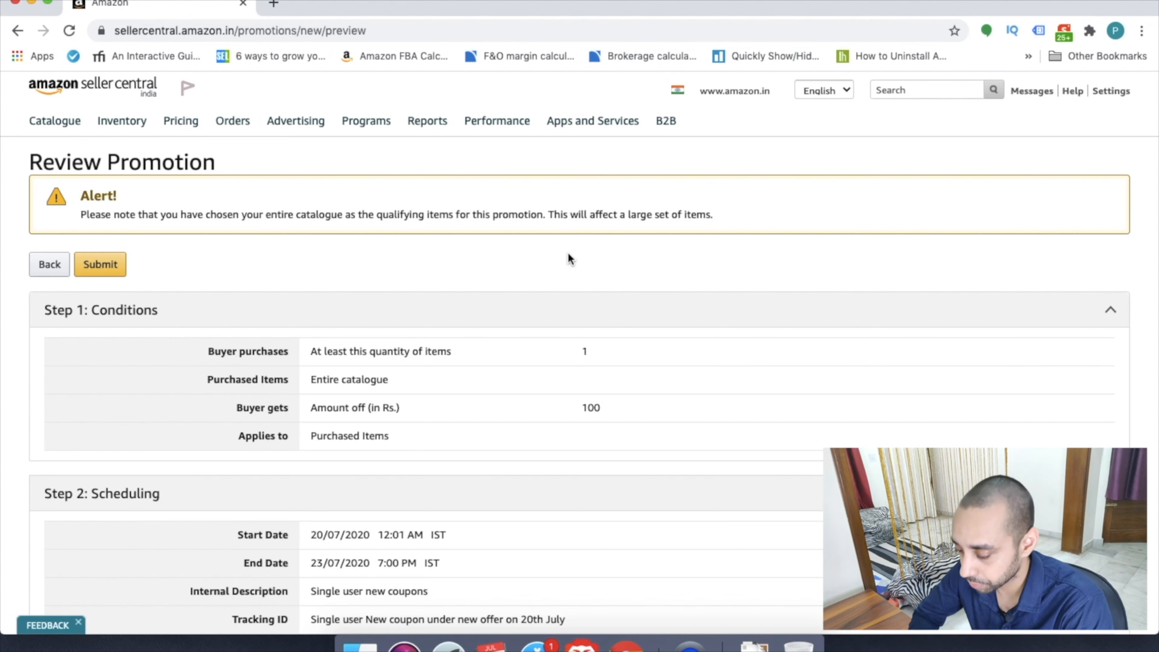
# Step: Look over the Rs. 100-off entire-catalogue promotion summary and submit it
pyautogui.scroll(-5, 567, 252)
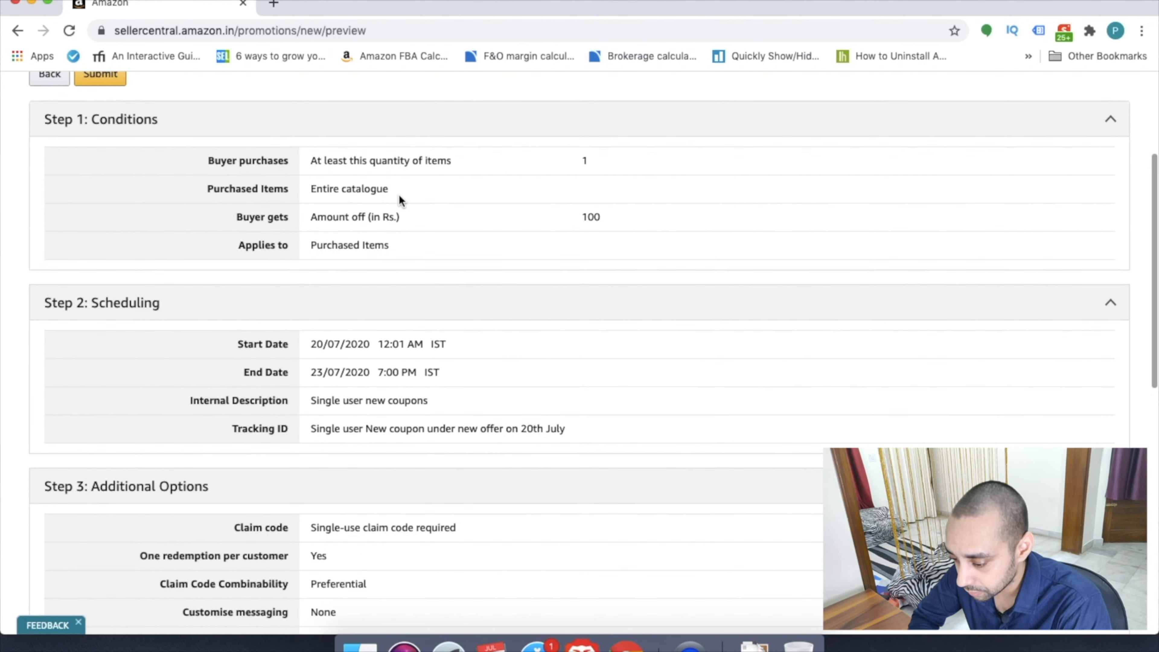
pyautogui.scroll(-3, 525, 259)
pyautogui.scroll(-10, 525, 257)
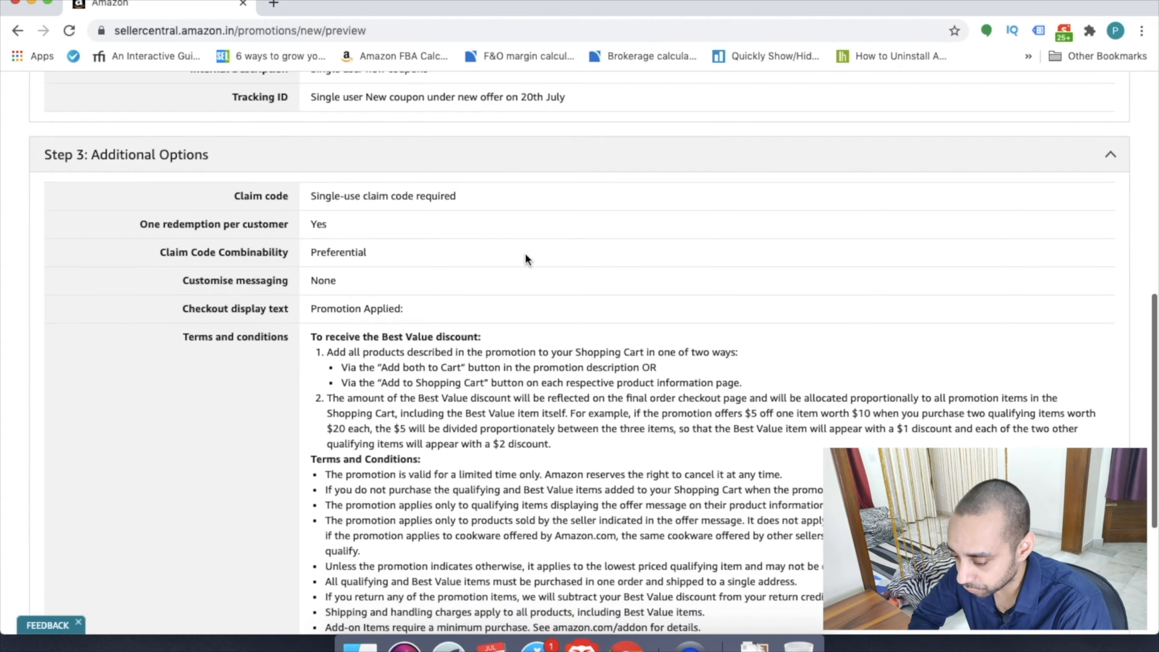
pyautogui.scroll(17, 525, 258)
pyautogui.scroll(-3, 525, 259)
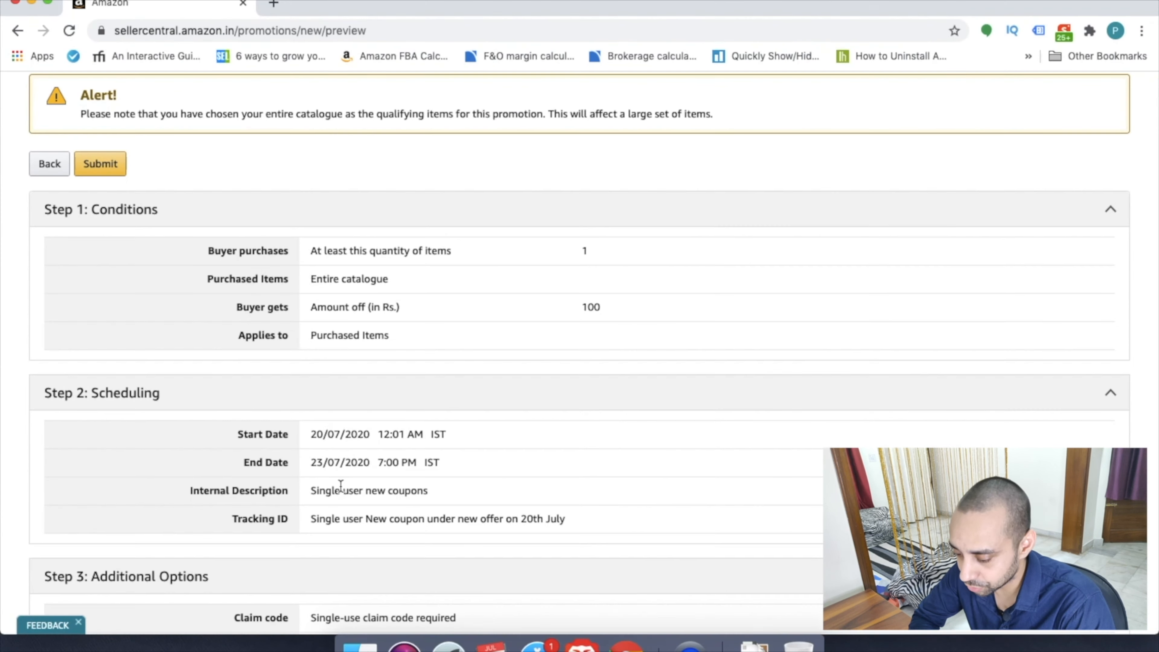
pyautogui.scroll(-10, 340, 486)
pyautogui.scroll(3, 340, 486)
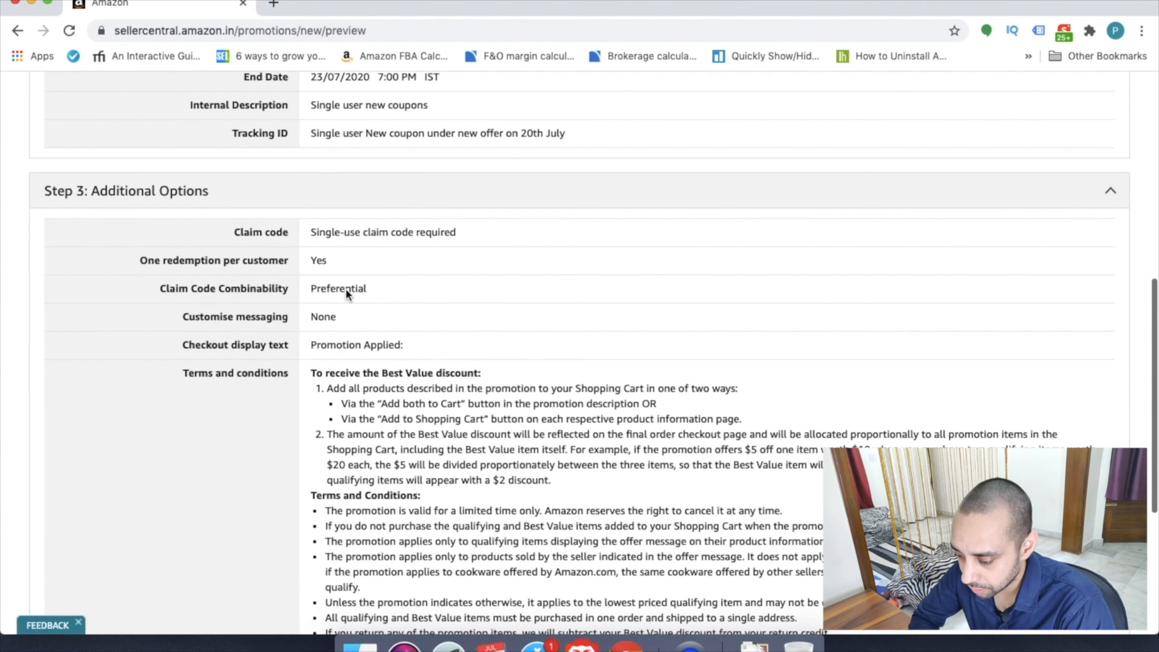
pyautogui.scroll(-6, 432, 242)
pyautogui.click(114, 531)
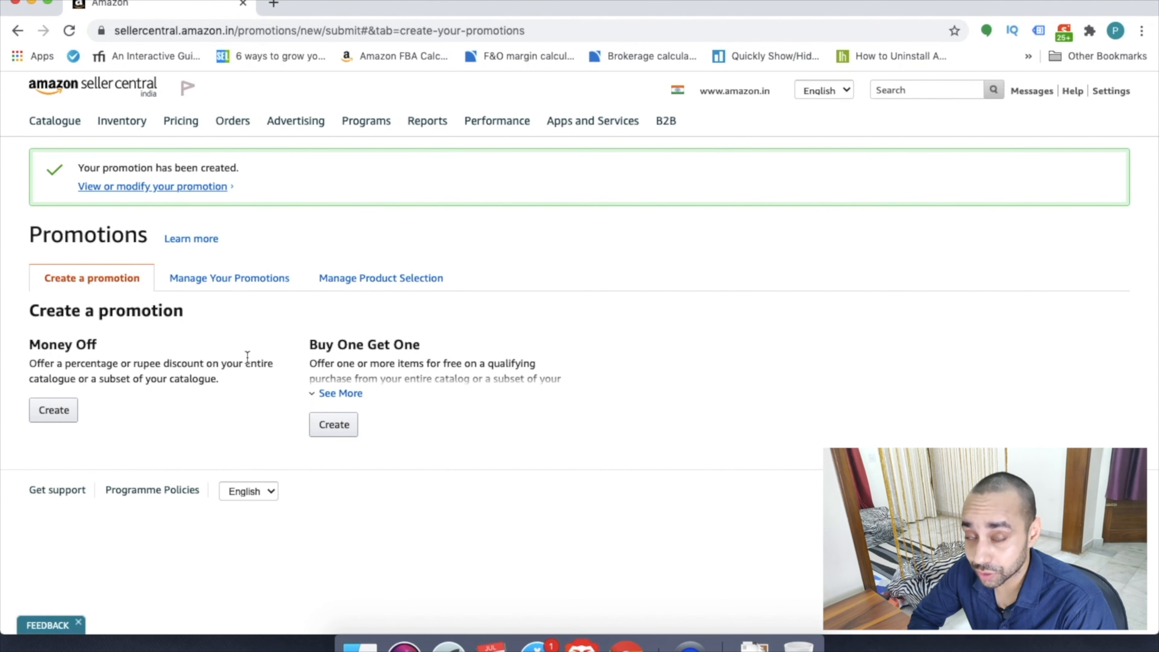
# Step: In Manage Your Promotions, filter status to All and search, listing four promotions
pyautogui.click(250, 287)
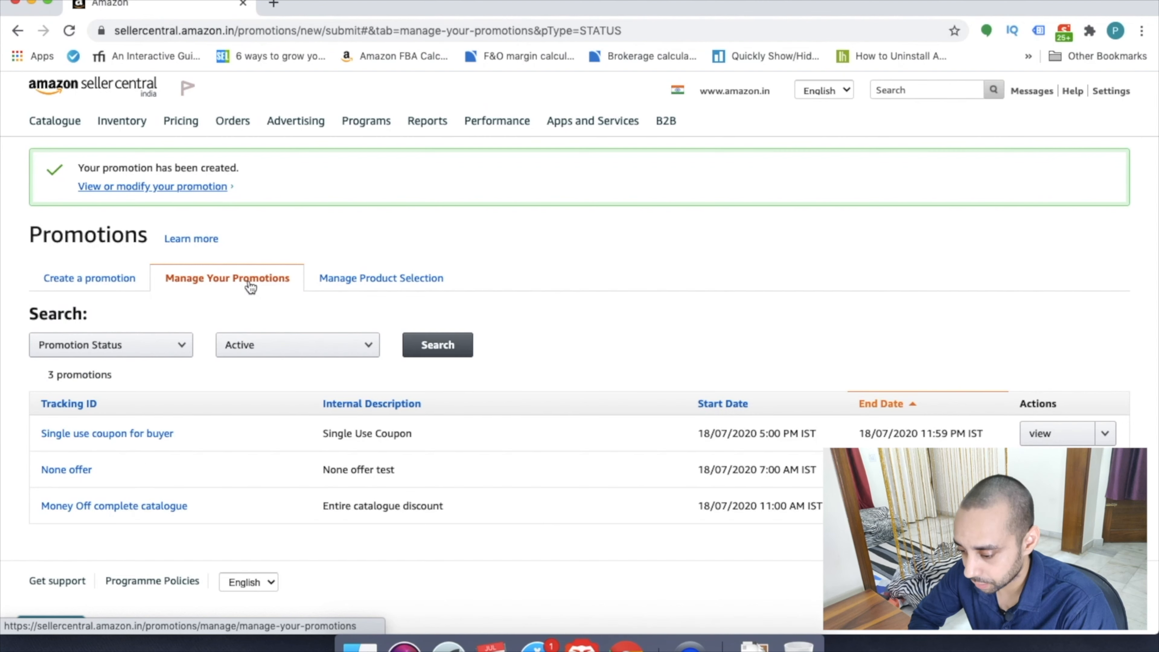
pyautogui.click(310, 353)
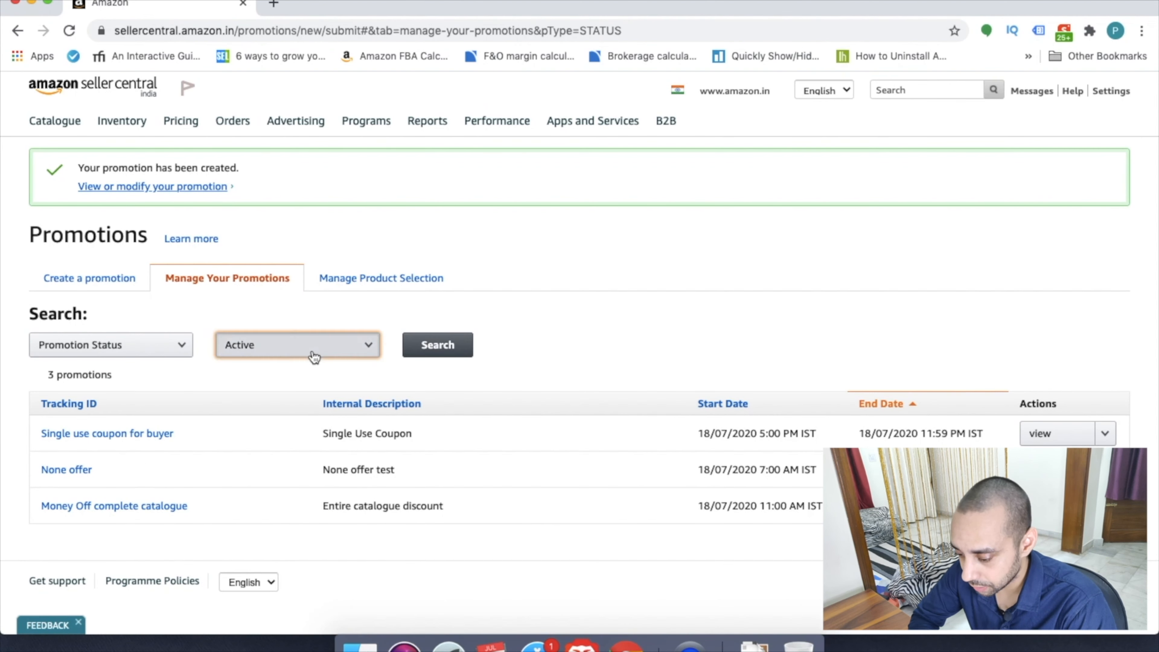
pyautogui.click(267, 406)
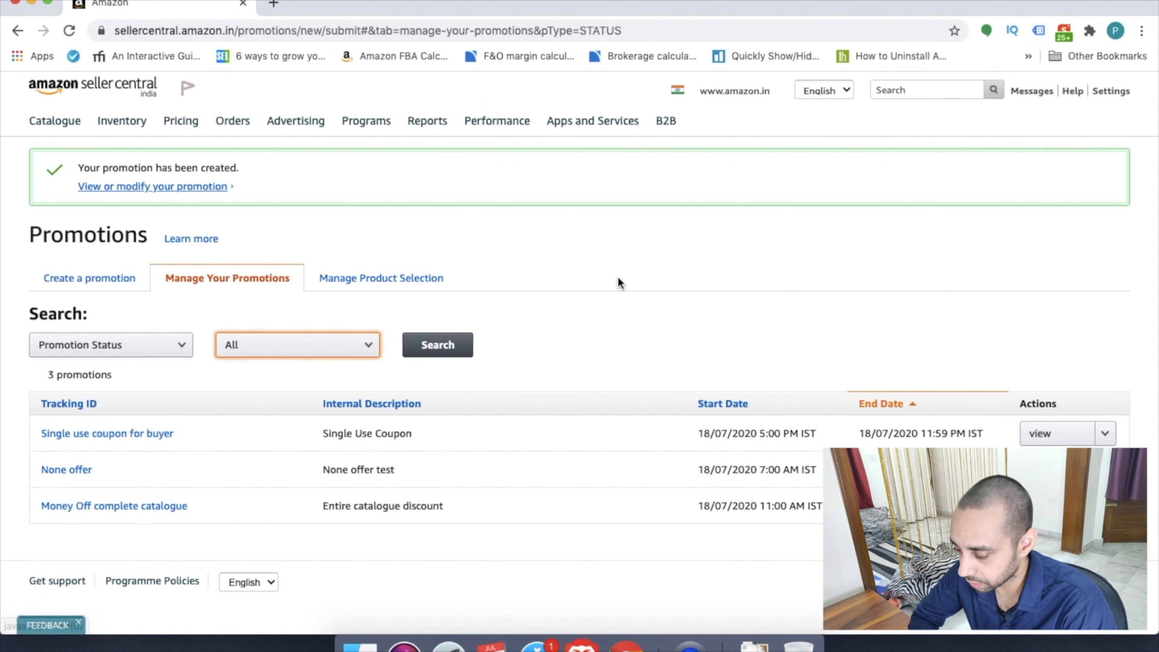
pyautogui.click(306, 348)
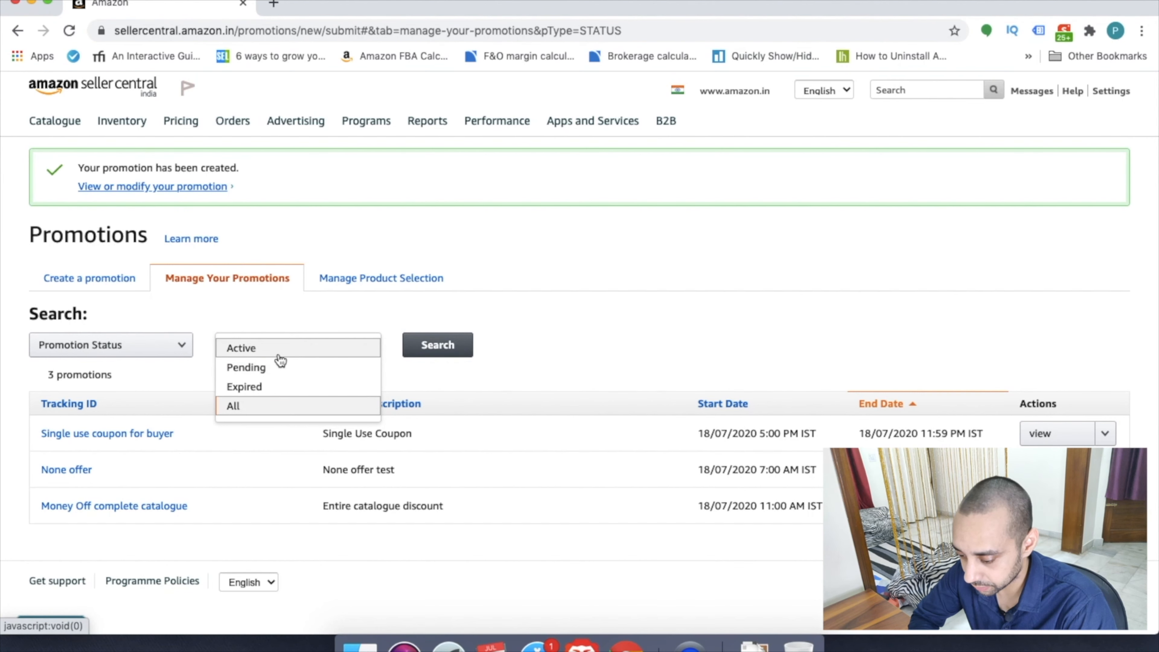
pyautogui.click(287, 349)
pyautogui.click(454, 343)
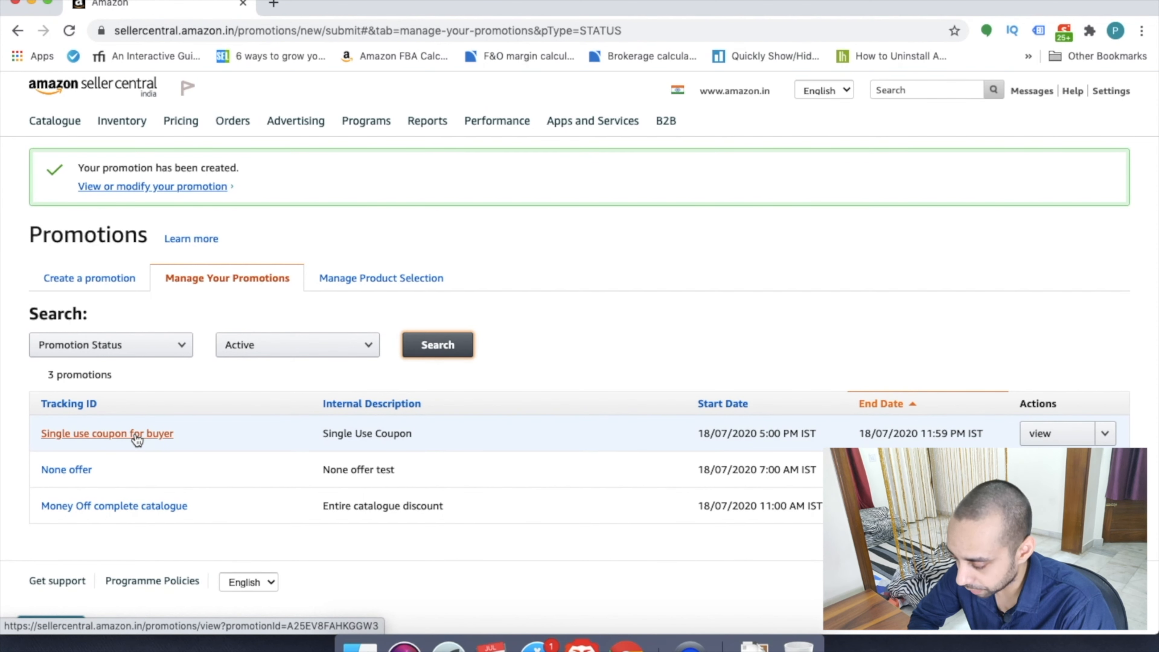
pyautogui.click(298, 351)
pyautogui.click(263, 405)
pyautogui.press('Tab')
pyautogui.press('Return')
pyautogui.scroll(-1, 307, 396)
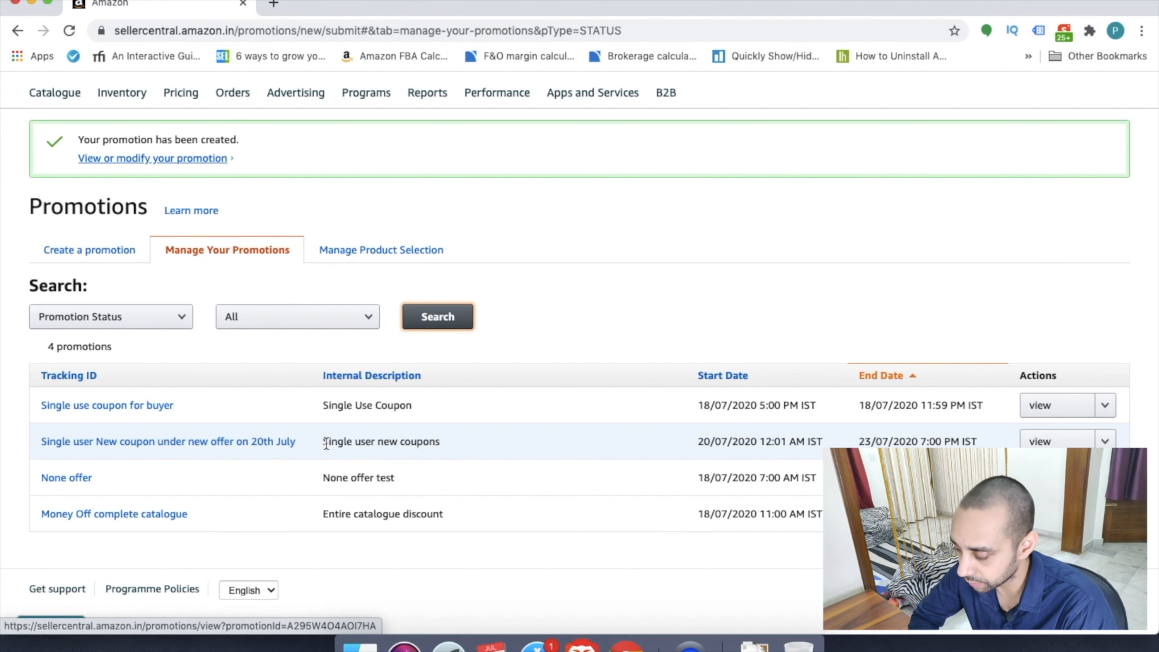
# Step: Open the new 20th July coupon promotion and go to its Manage Claim Codes page
pyautogui.click(1049, 441)
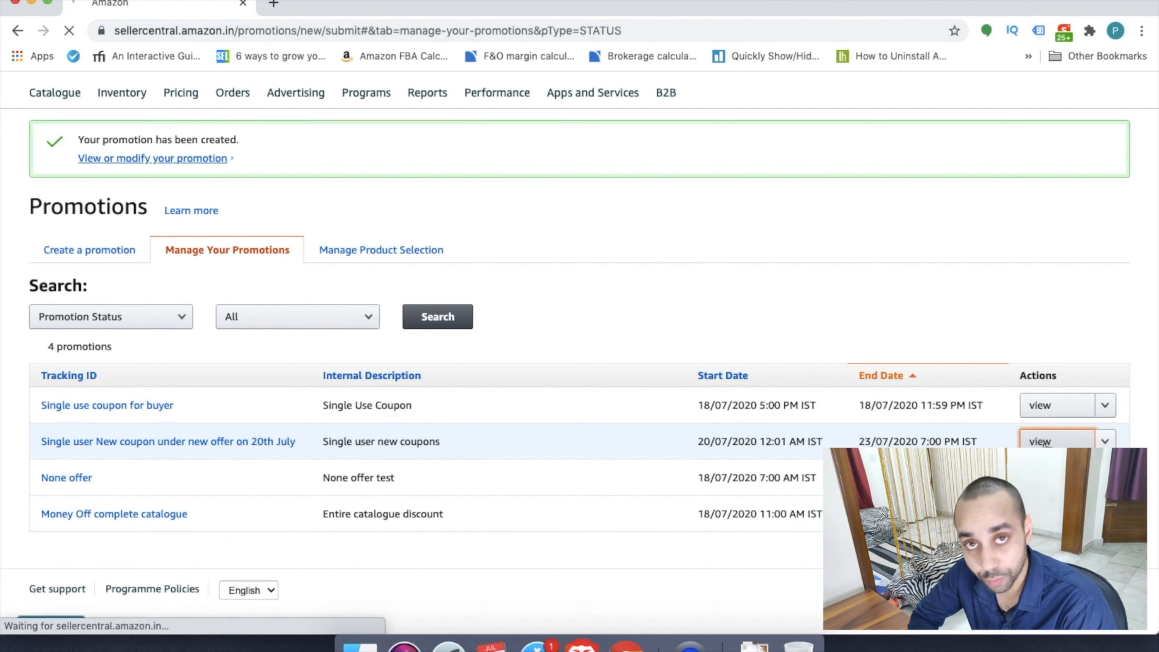
pyautogui.scroll(-10, 546, 427)
pyautogui.scroll(7, 545, 419)
pyautogui.scroll(-1, 546, 425)
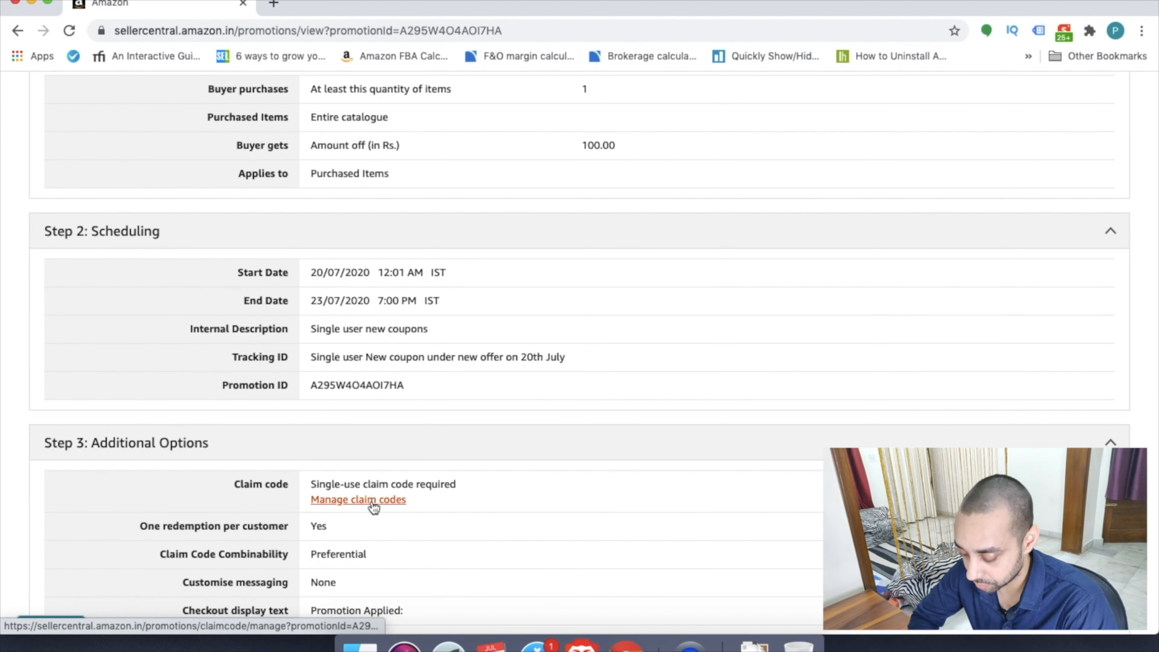
pyautogui.scroll(-5, 373, 506)
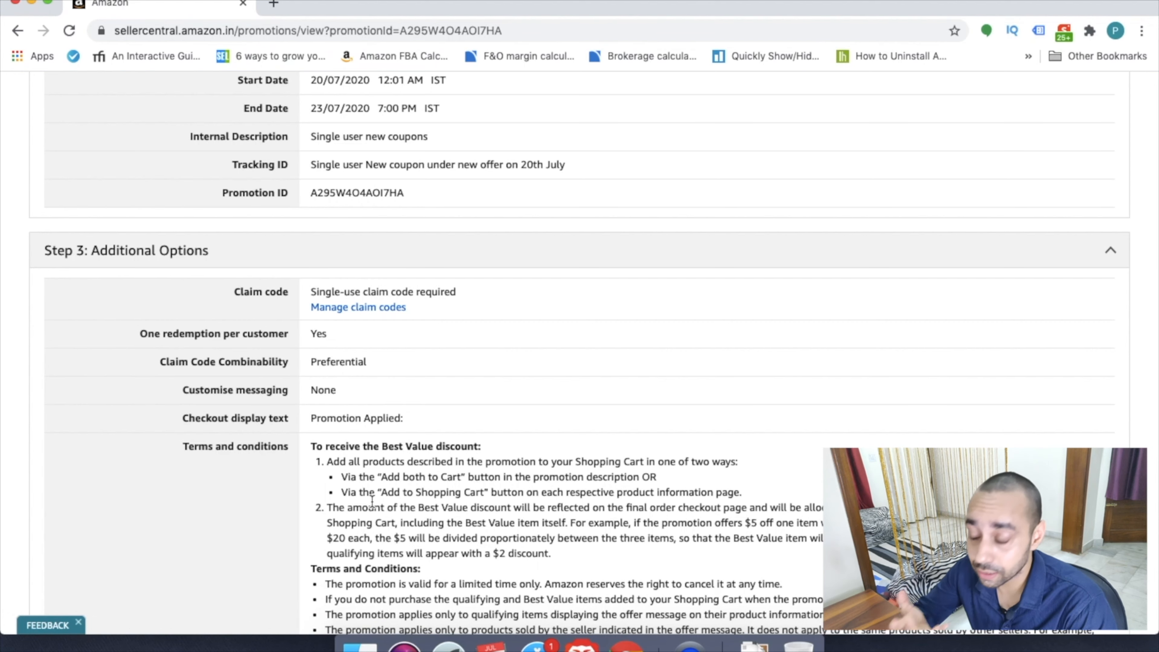
pyautogui.scroll(8, 371, 502)
pyautogui.scroll(-3, 365, 511)
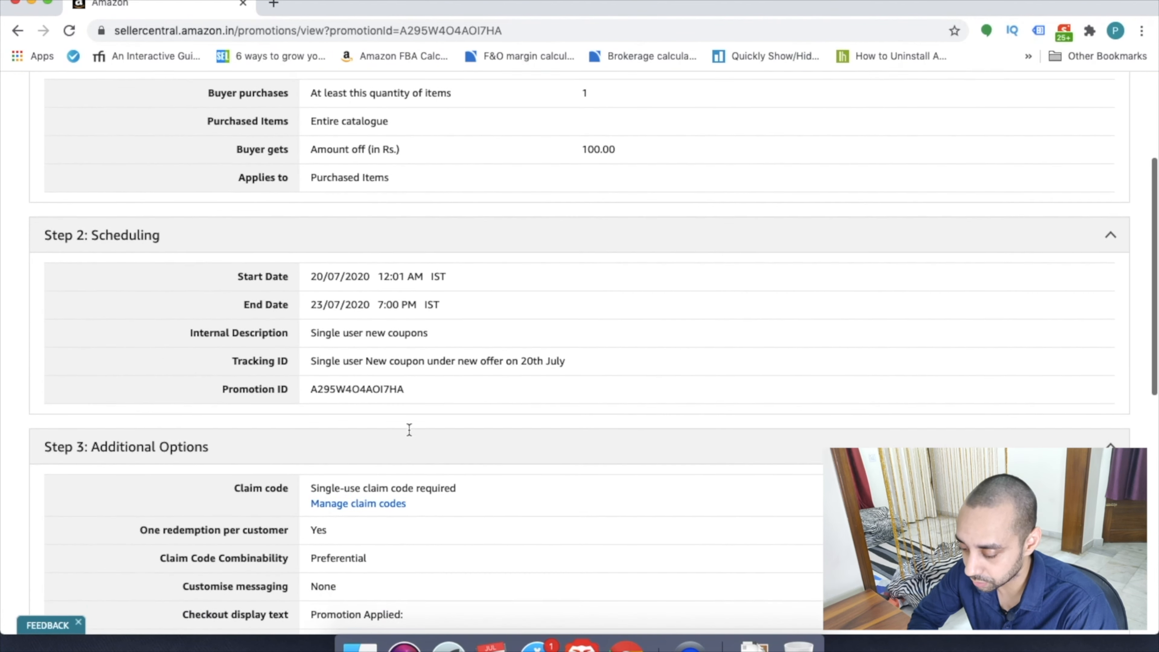
pyautogui.scroll(-5, 362, 520)
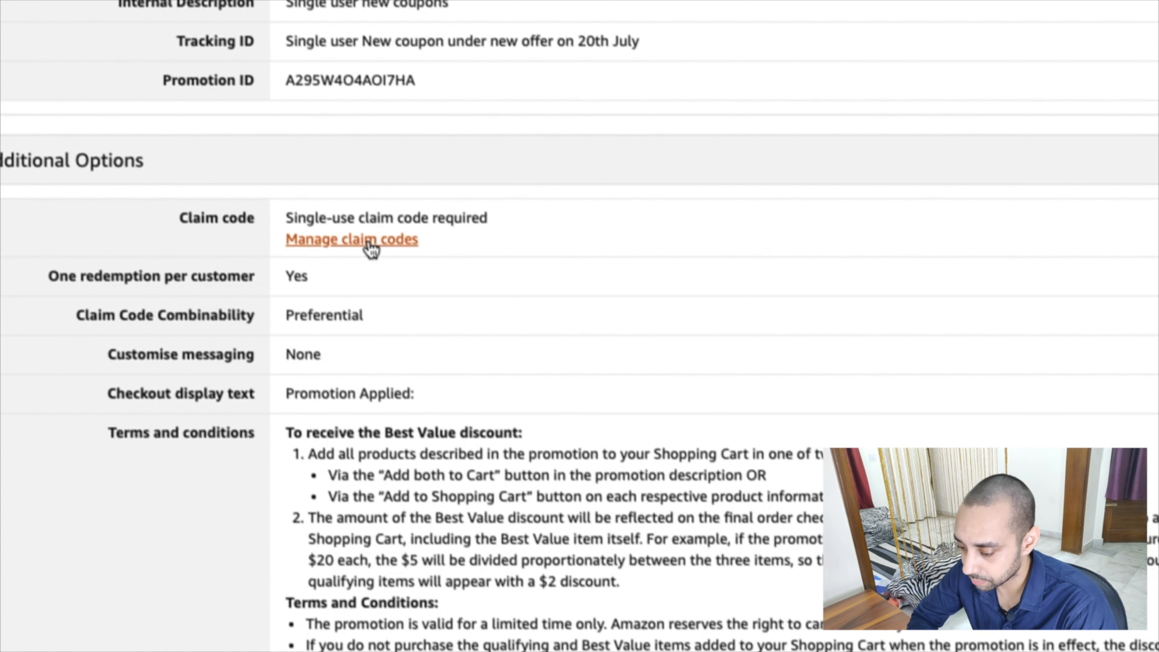
pyautogui.click(370, 242)
pyautogui.click(422, 343)
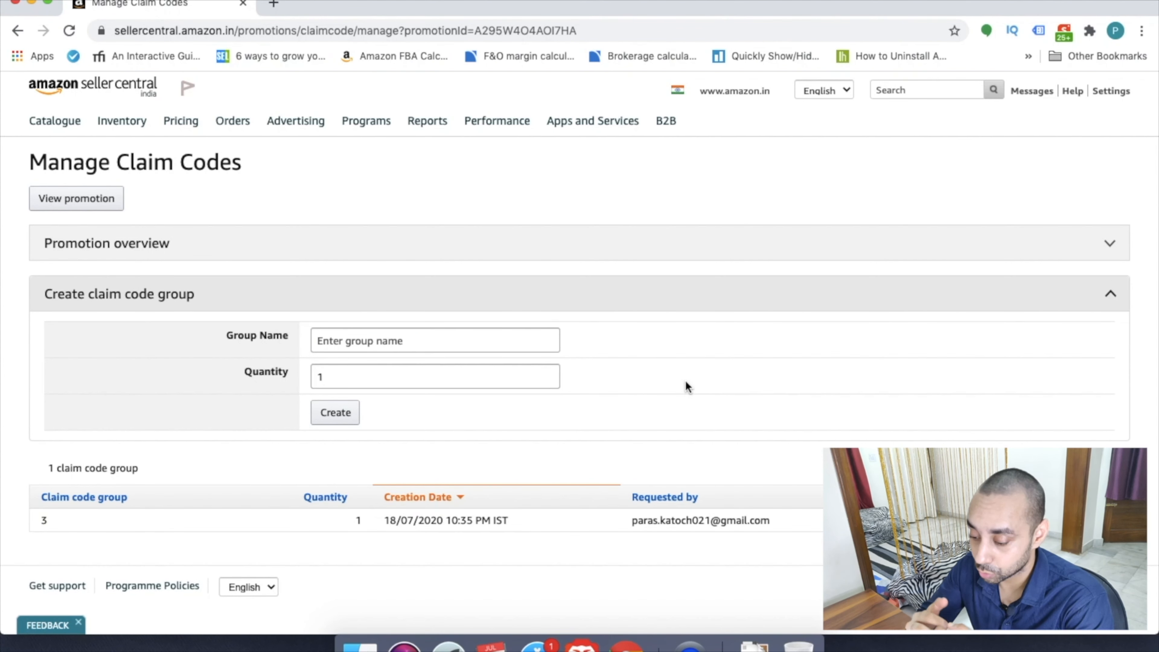
# Step: Create a claim code group named 'Three Musketeres' with quantity 3
pyautogui.click(511, 349)
pyautogui.write('Three Musketeres')
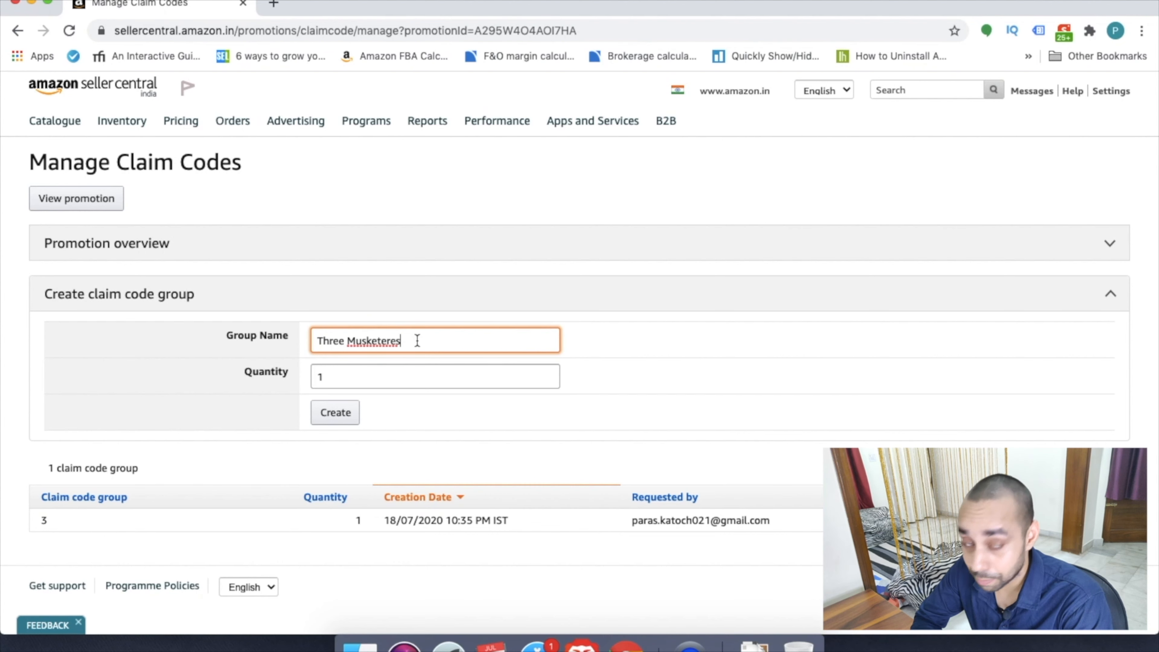
pyautogui.doubleClick(382, 342)
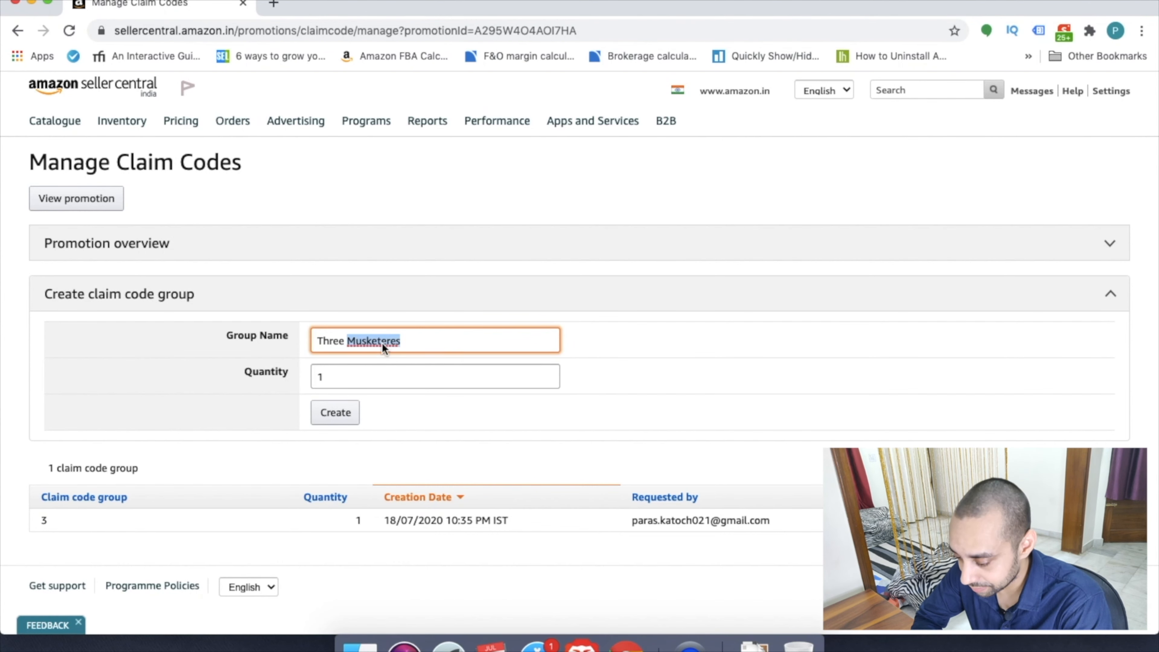
pyautogui.rightClick(384, 343)
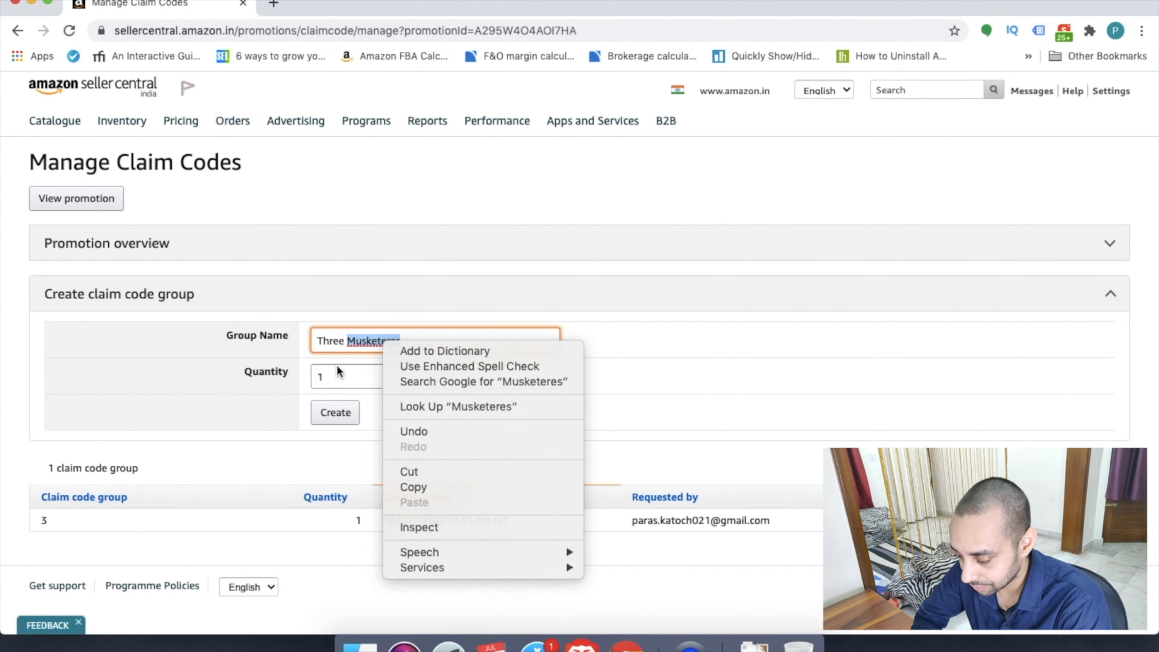
pyautogui.click(335, 376)
pyautogui.click(336, 377)
pyautogui.write('1')
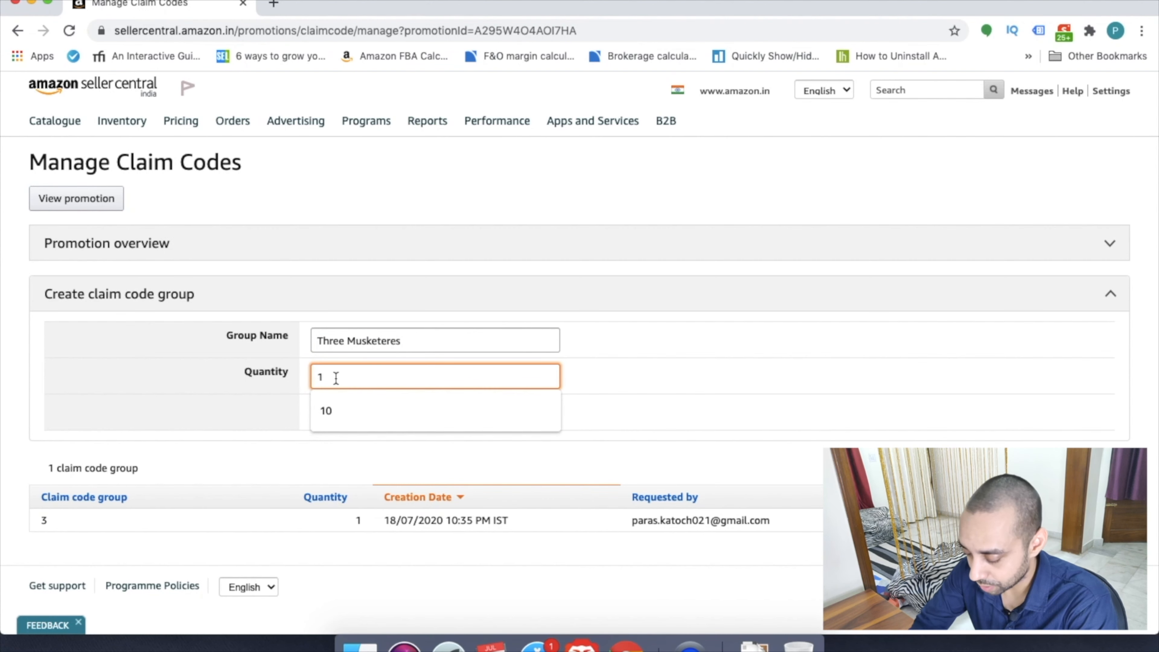
pyautogui.press('BackSpace')
pyautogui.write('3')
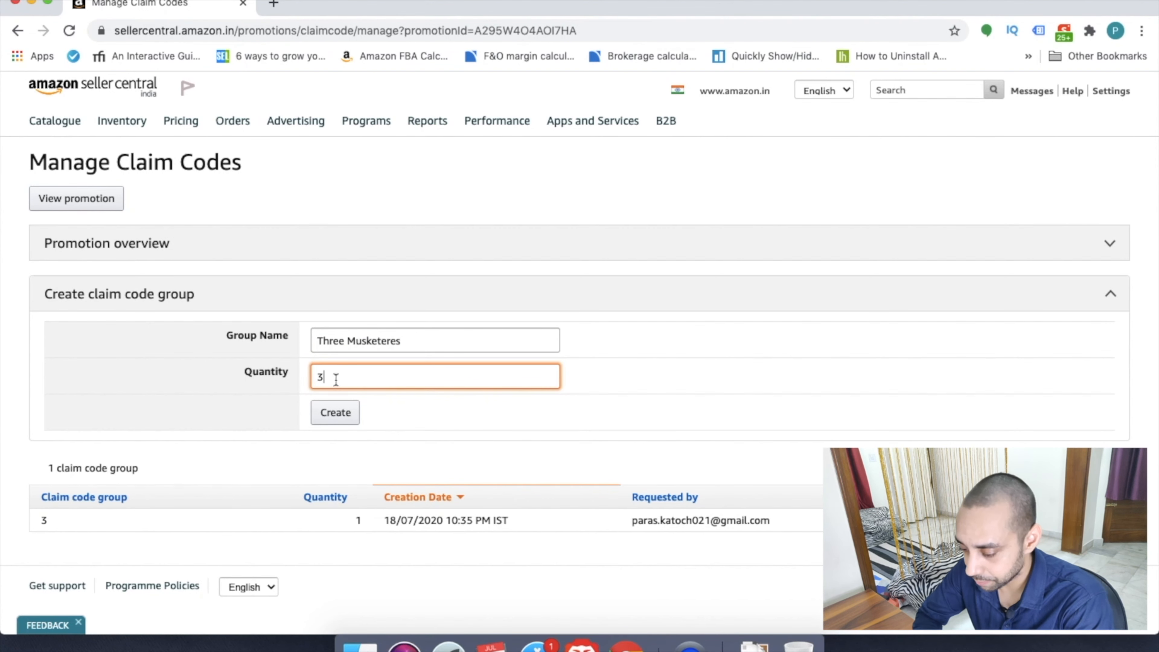
pyautogui.click(334, 421)
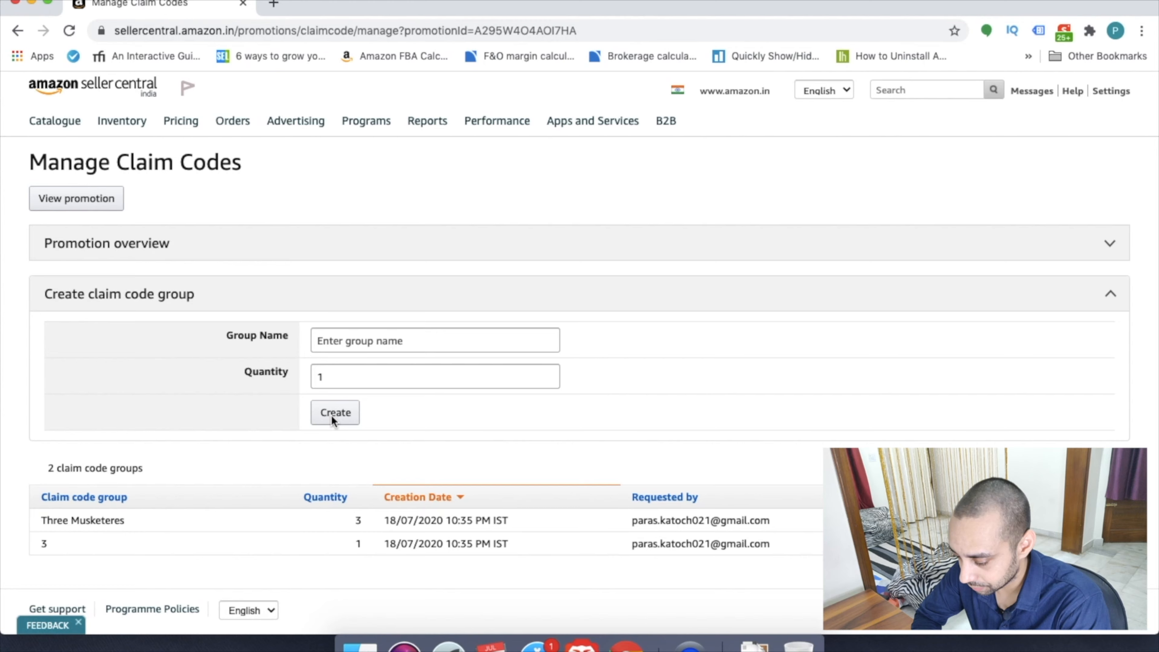
# Step: Download the Three Musketeres claim codes zip and open it
pyautogui.scroll(-1, 798, 417)
pyautogui.scroll(1, 798, 418)
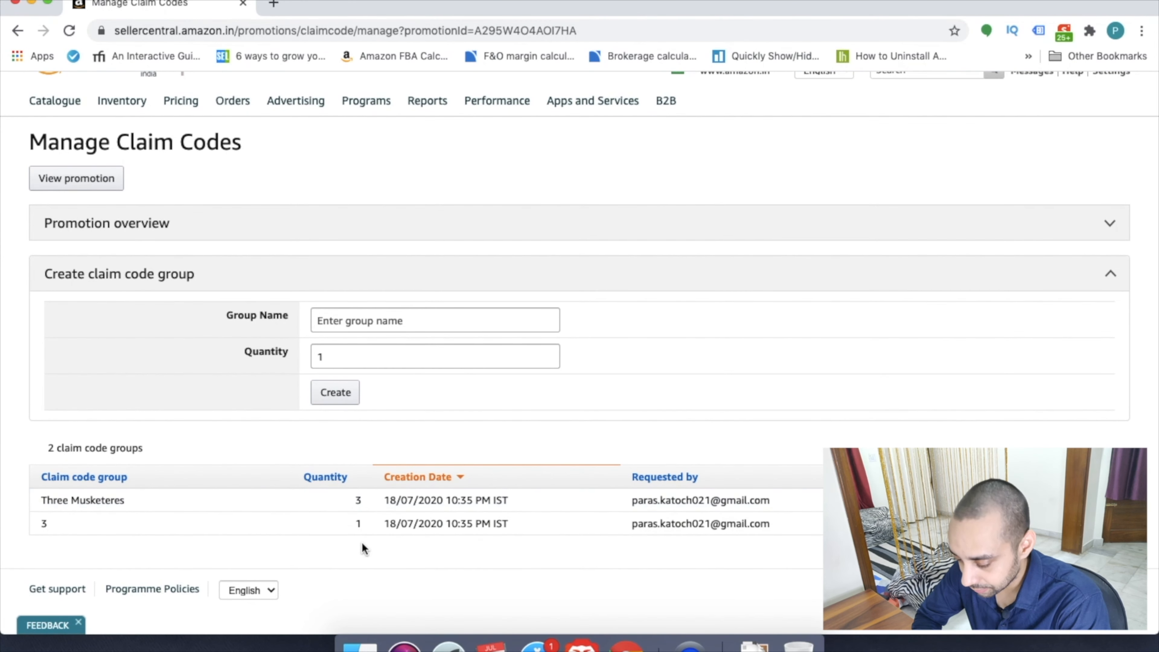
pyautogui.click(1049, 500)
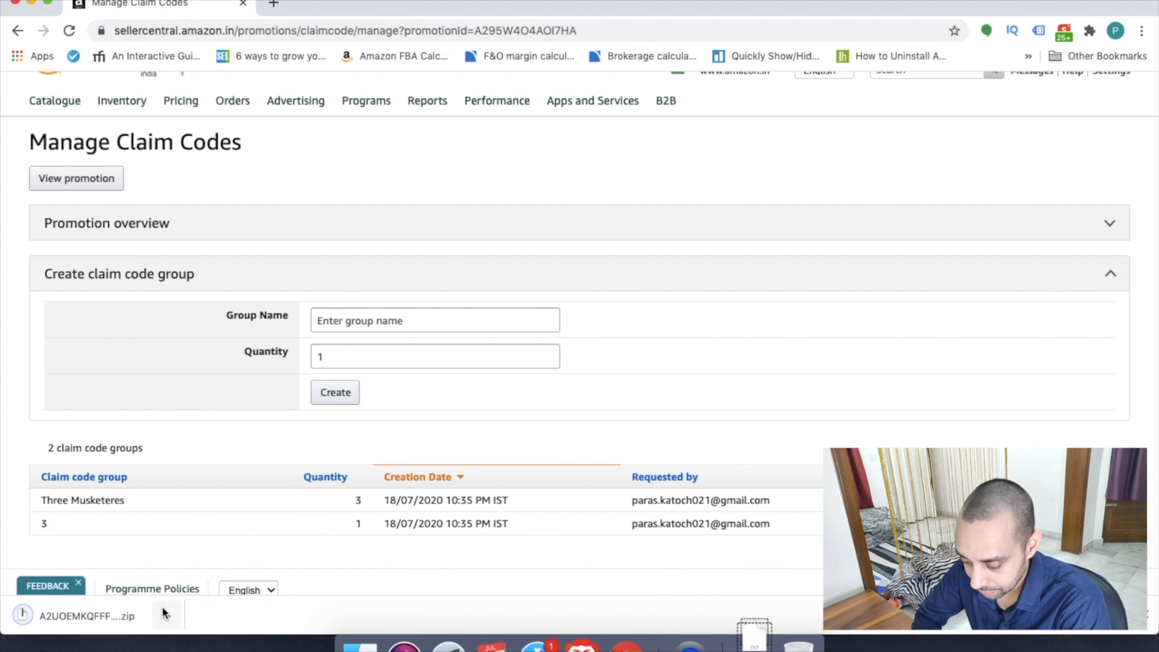
pyautogui.click(163, 615)
pyautogui.click(205, 553)
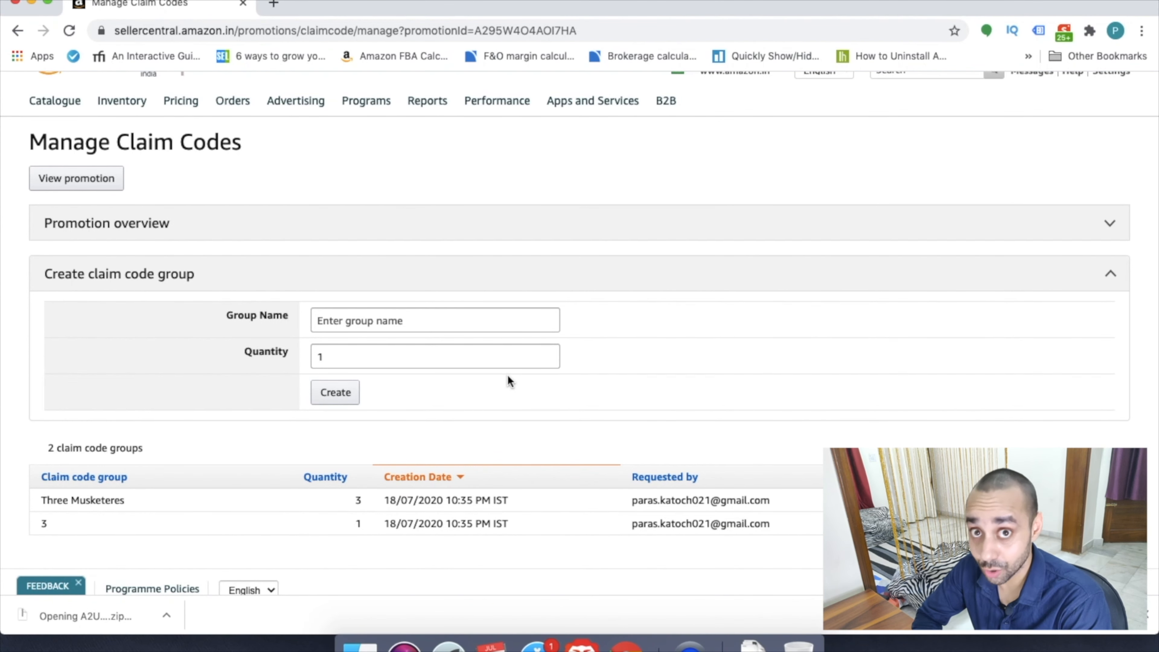
# Step: Open the extracted claim code text file in TextEdit and move its window aside
pyautogui.doubleClick(805, 170)
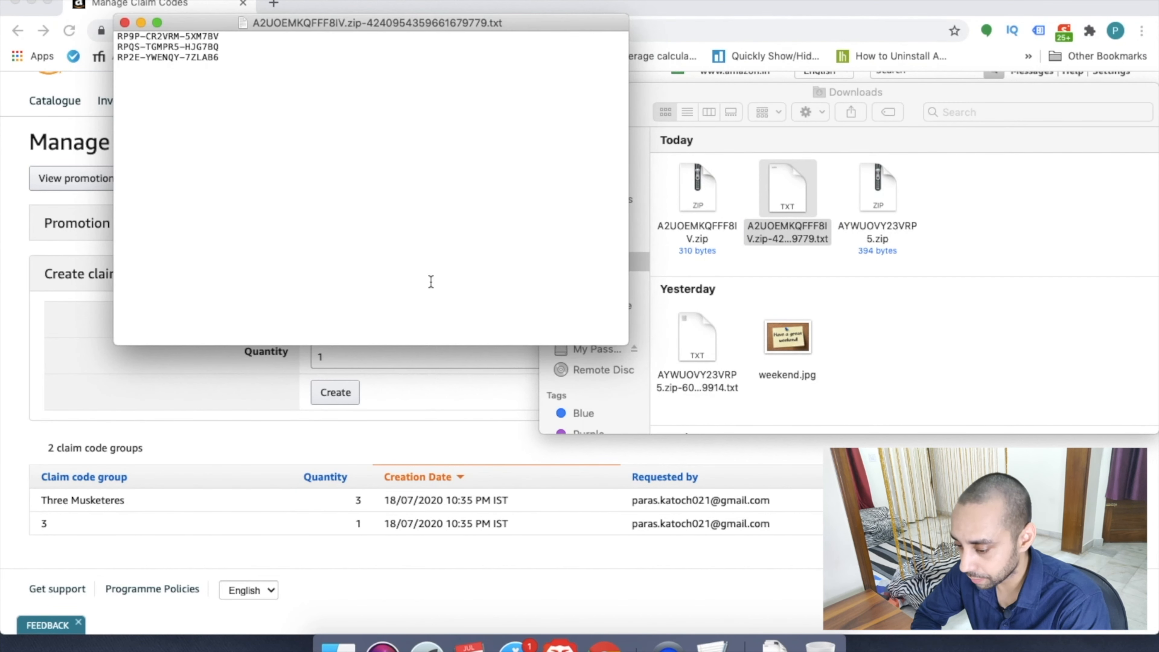
pyautogui.moveTo(303, 20); pyautogui.dragTo(516, 73)
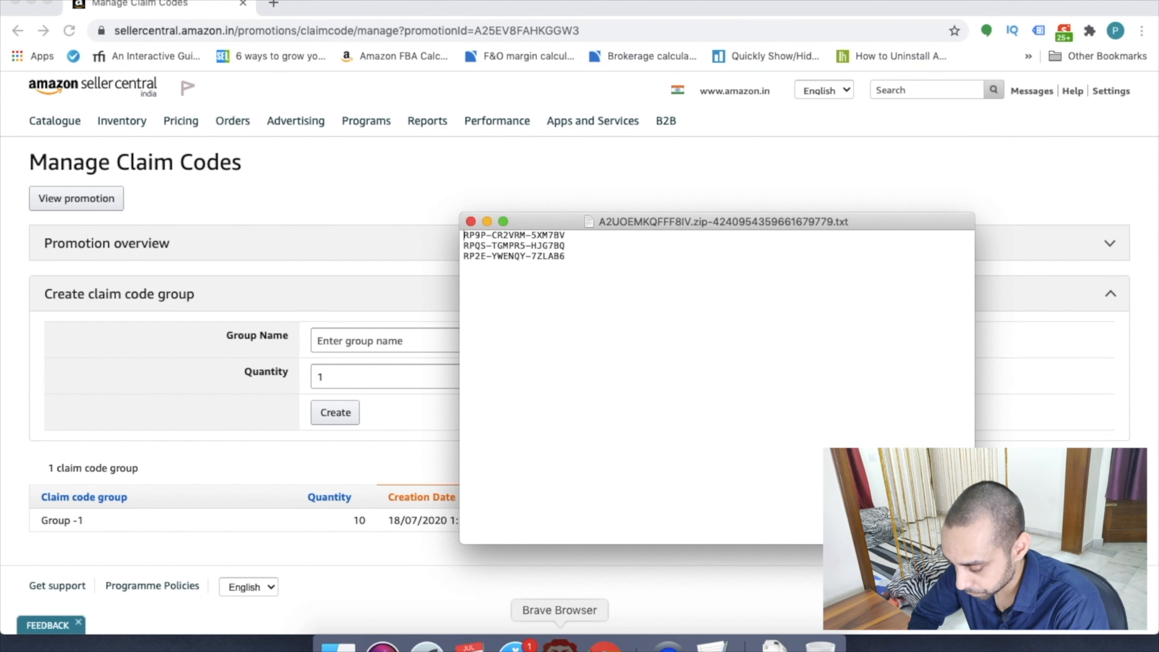
# Step: Load the orange floral shirt on Amazon.in in a new browser window and pick size M
pyautogui.click(560, 645)
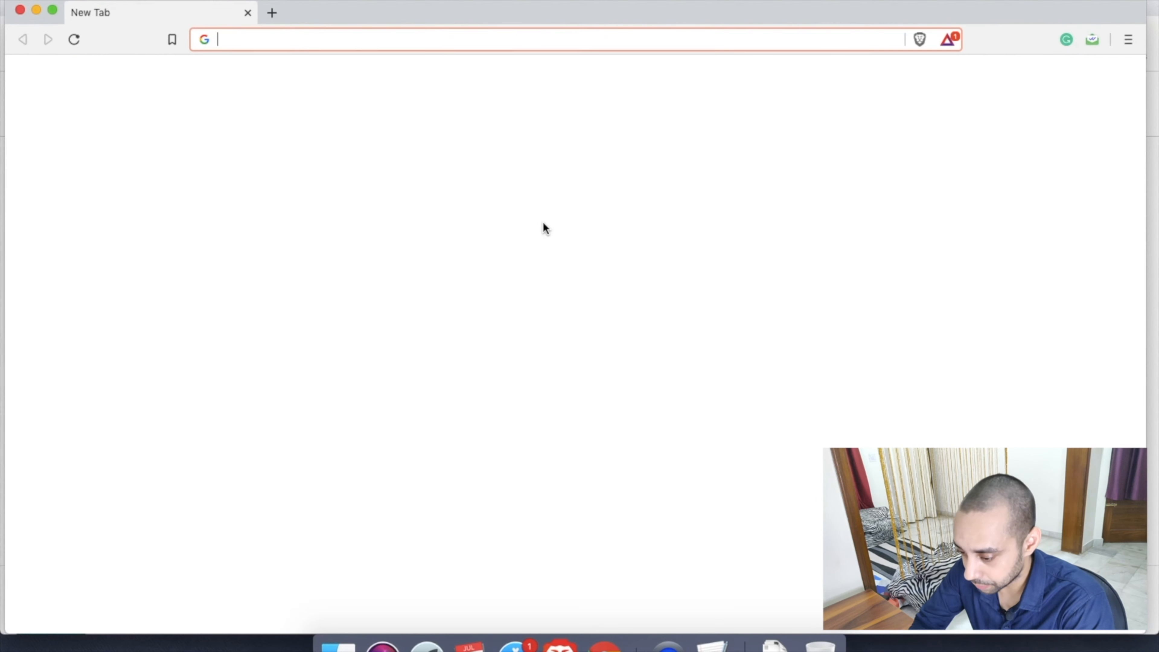
pyautogui.write('ama')
pyautogui.press('BackSpace')
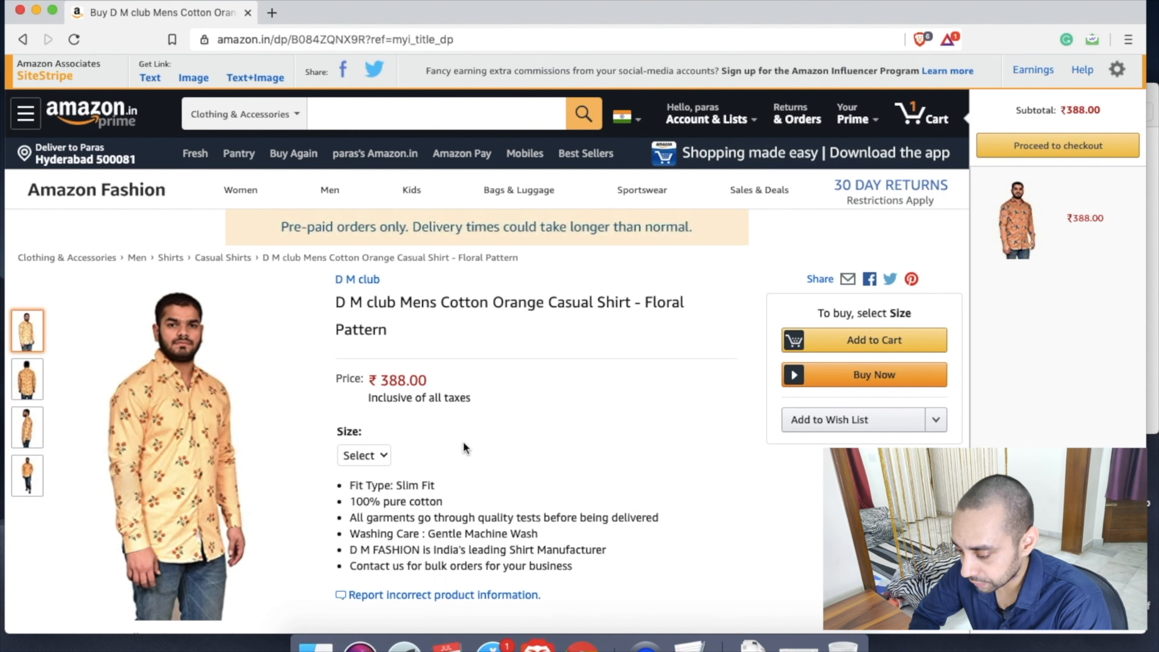
pyautogui.scroll(-3, 462, 441)
pyautogui.click(372, 354)
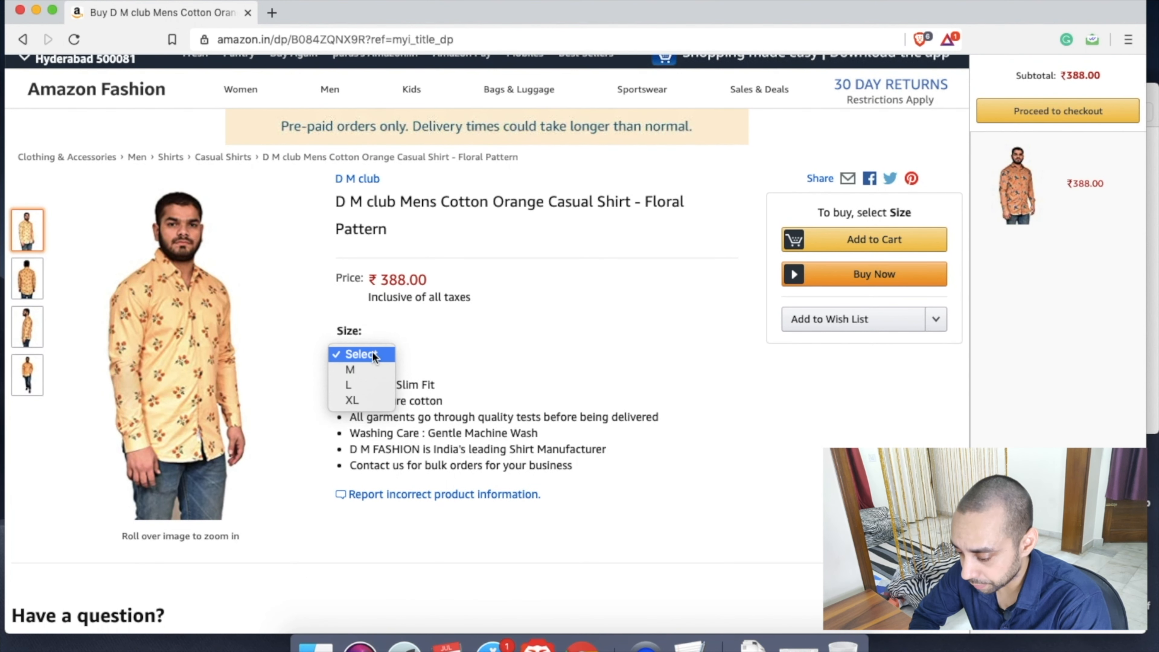
pyautogui.click(366, 369)
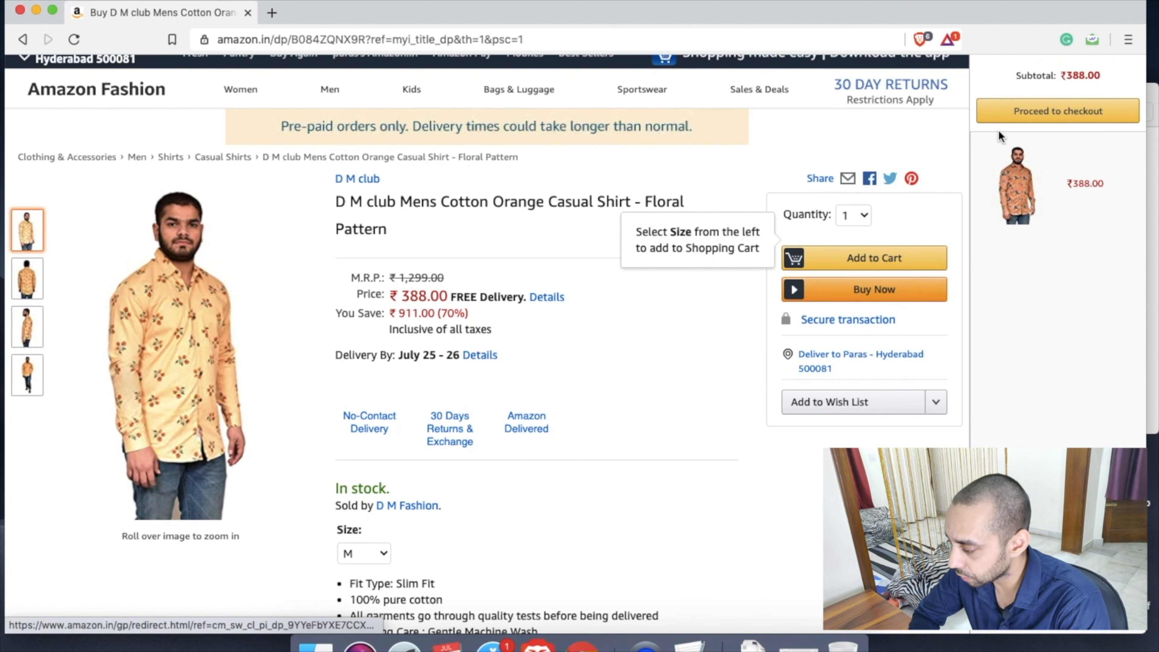
# Step: Check out to the first saved address with standard delivery and Pay on Delivery
pyautogui.click(1032, 117)
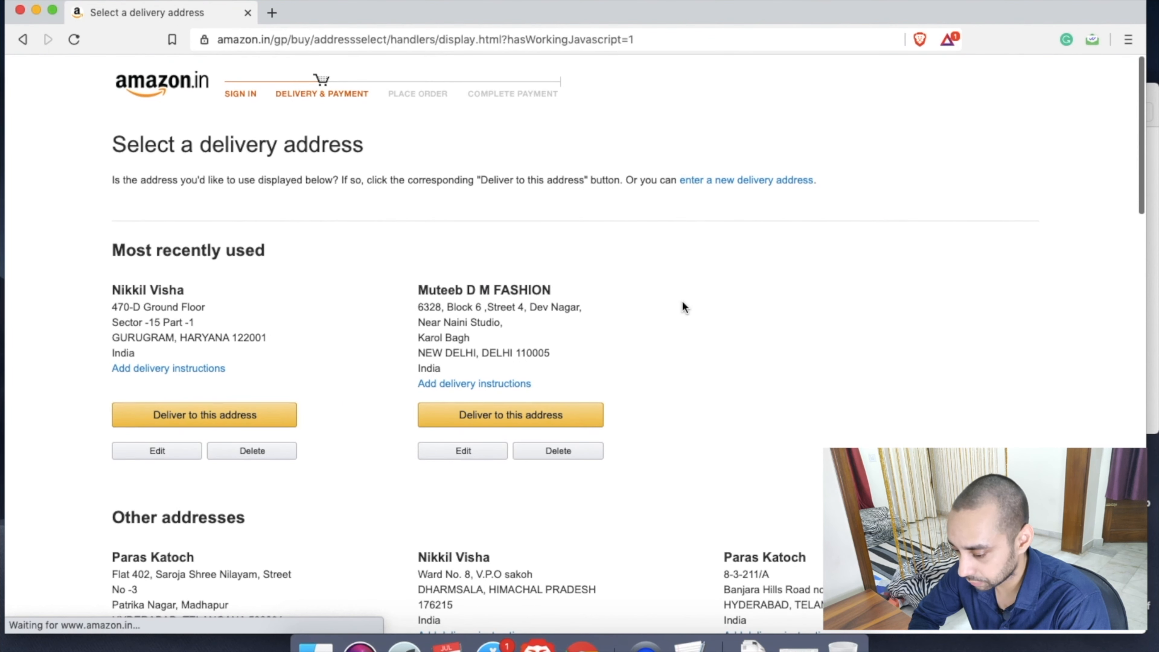
pyautogui.click(234, 416)
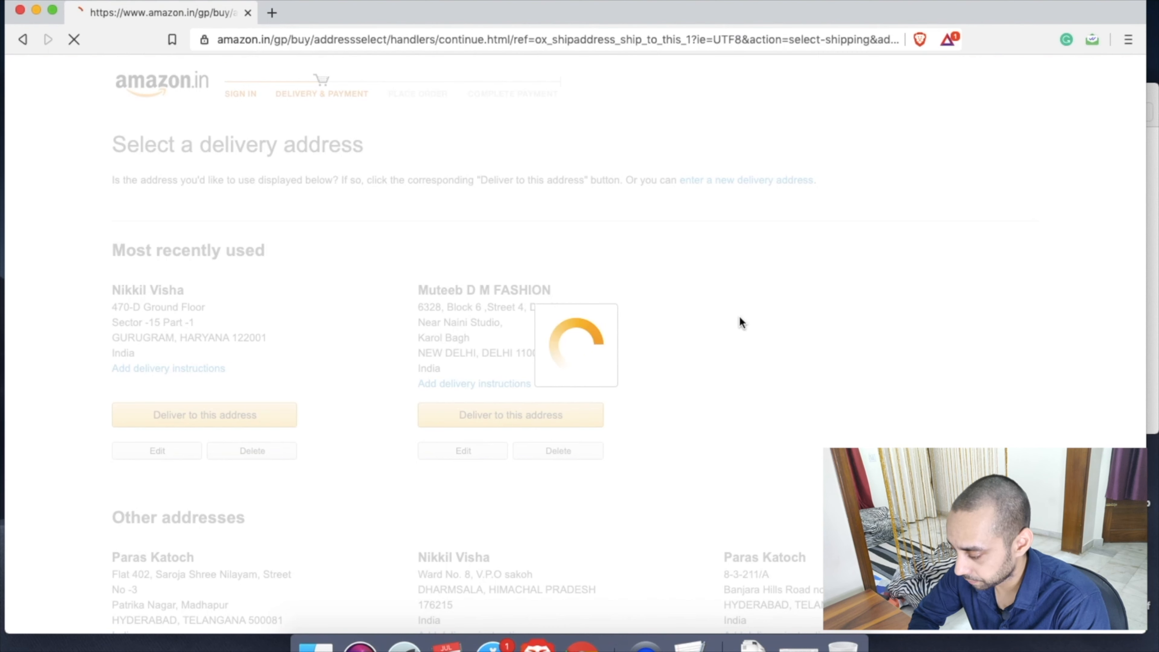
pyautogui.click(892, 201)
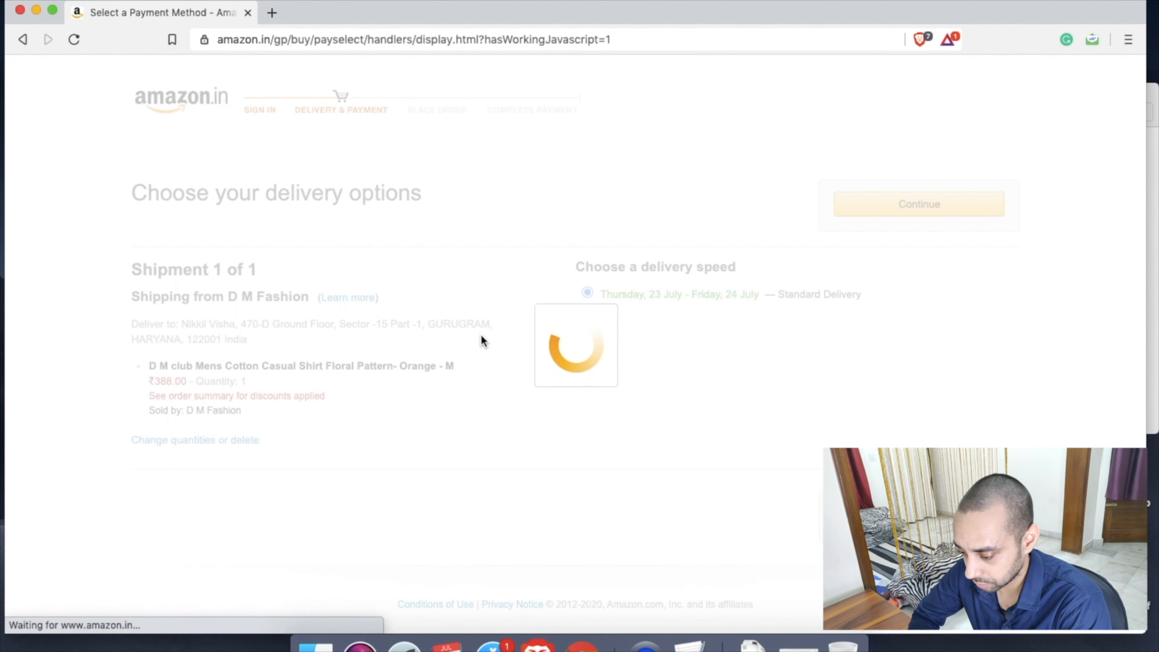
pyautogui.scroll(-5, 352, 378)
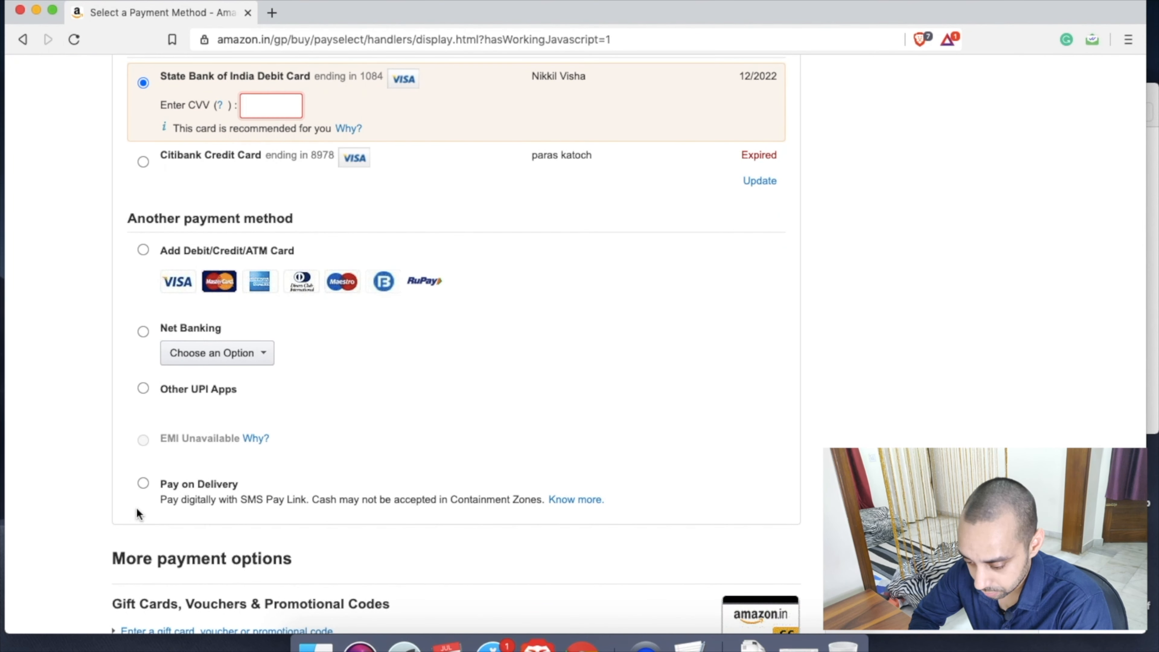
pyautogui.click(140, 485)
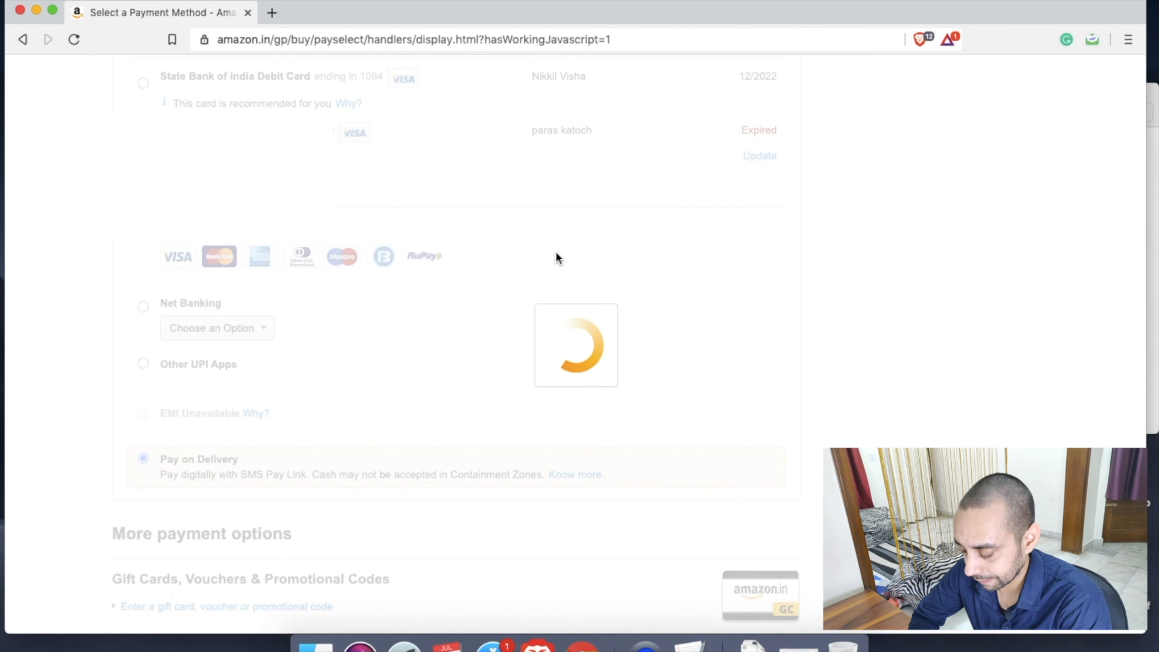
# Step: Paste and apply the claim code so the total drops to ₹287, then return to Seller Central
pyautogui.click(609, 162)
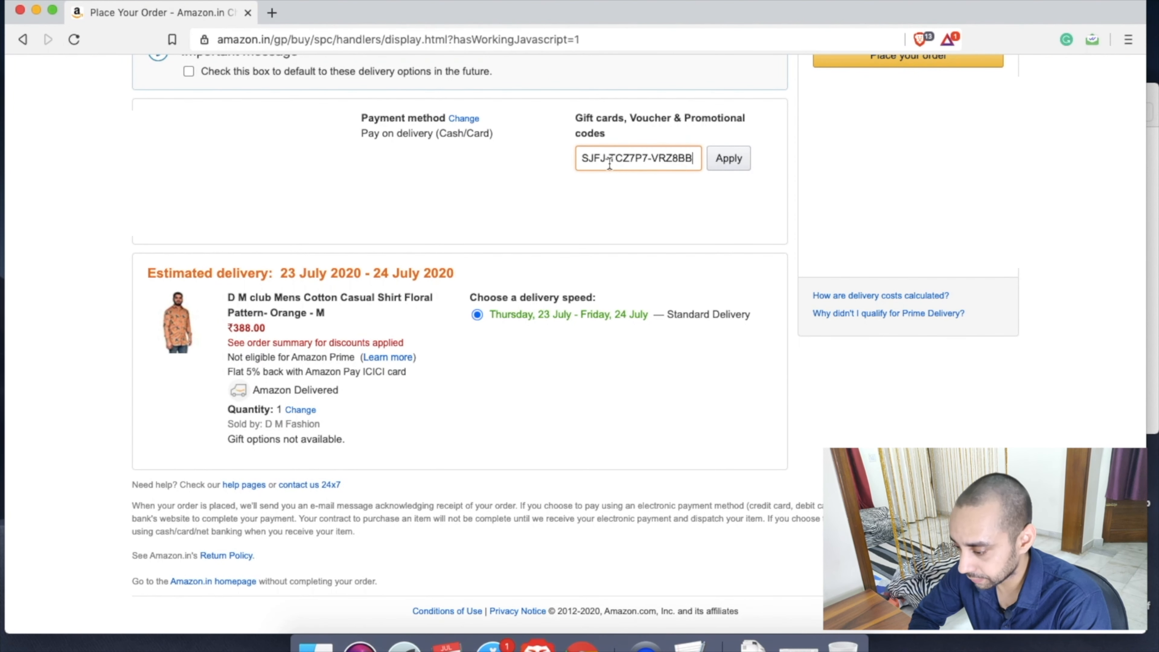
pyautogui.click(734, 161)
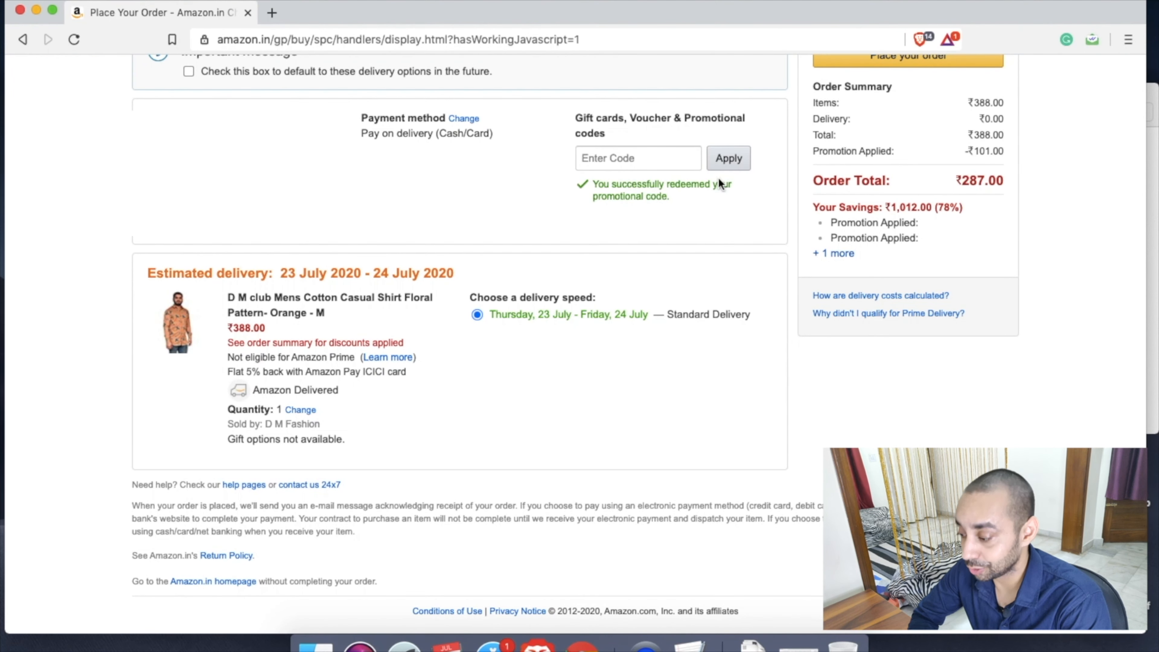
pyautogui.scroll(3, 708, 194)
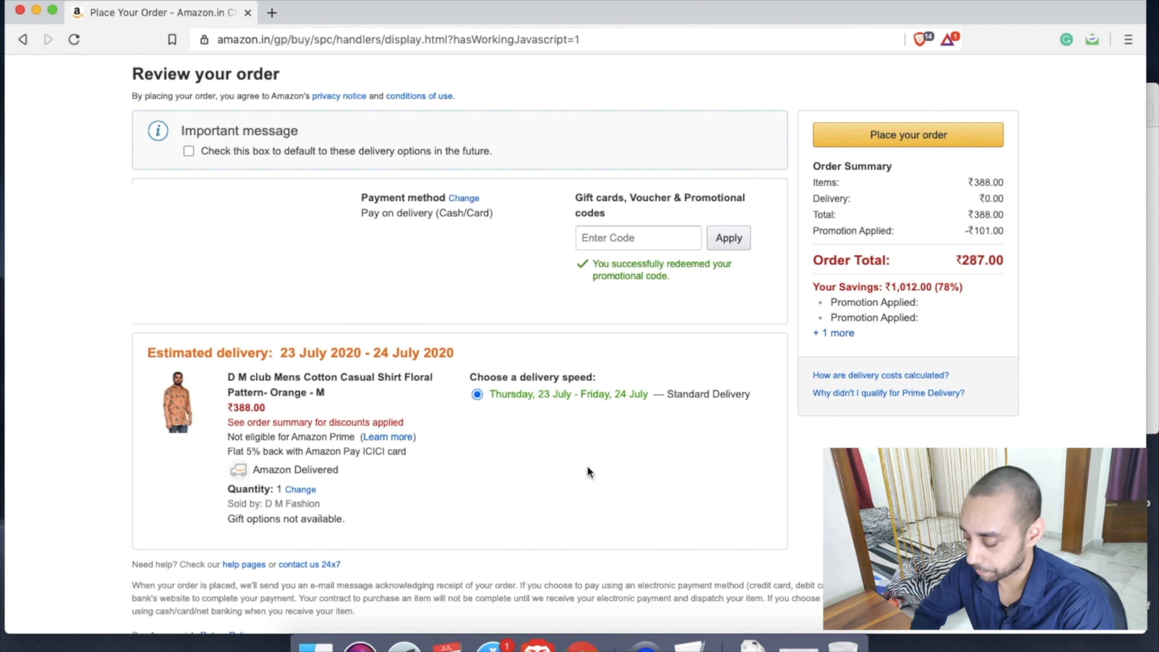
pyautogui.click(582, 644)
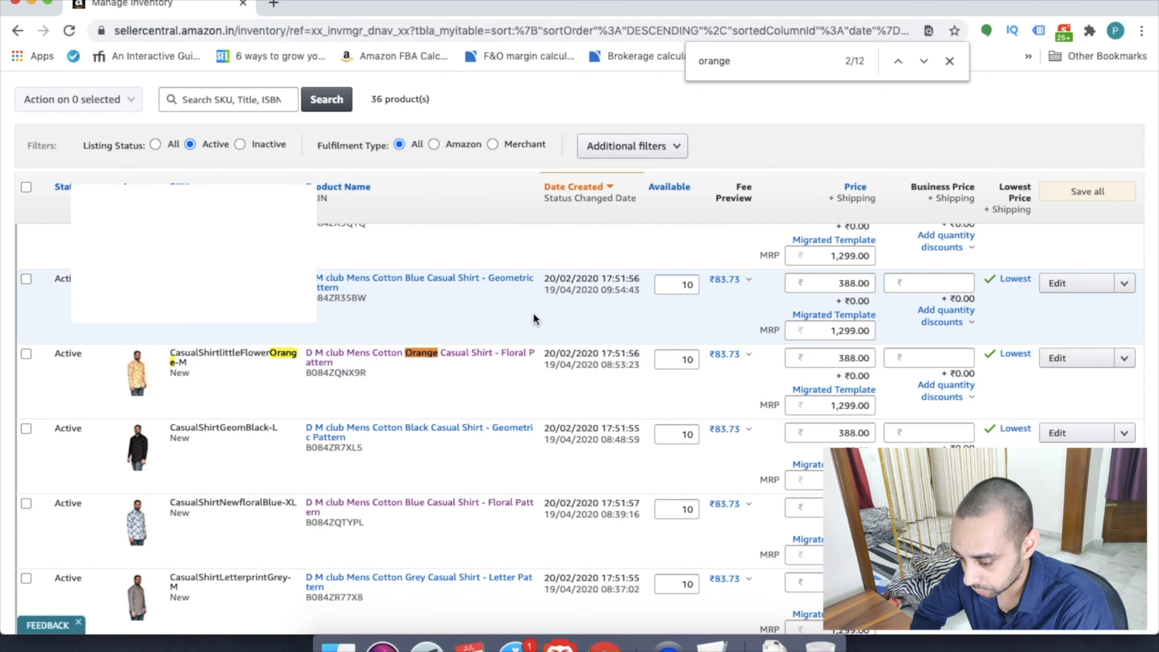
# Step: Go to Advertising > Promotions and create a new Money Off promotion
pyautogui.scroll(3, 504, 264)
pyautogui.moveTo(296, 120)
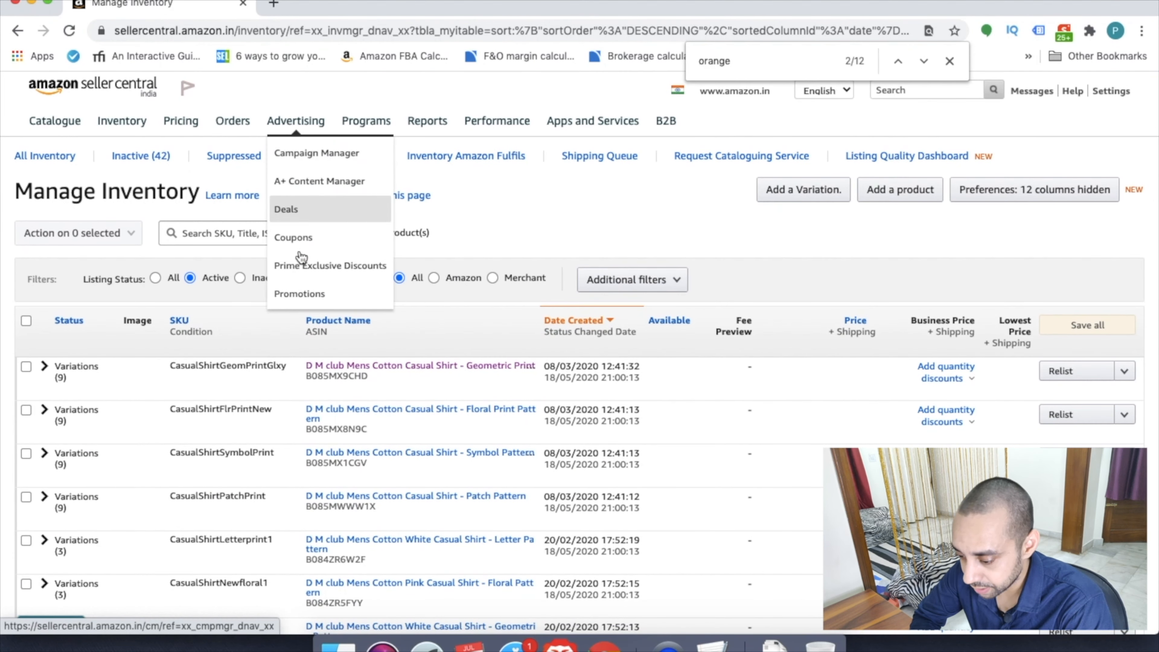
pyautogui.click(301, 294)
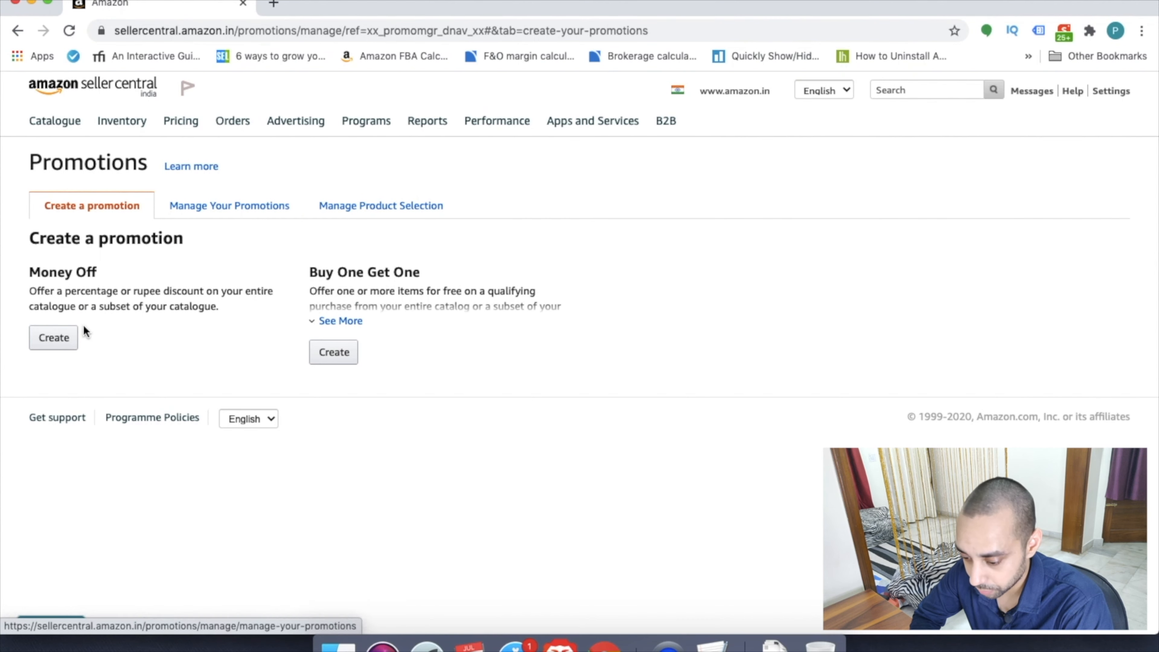
pyautogui.click(54, 337)
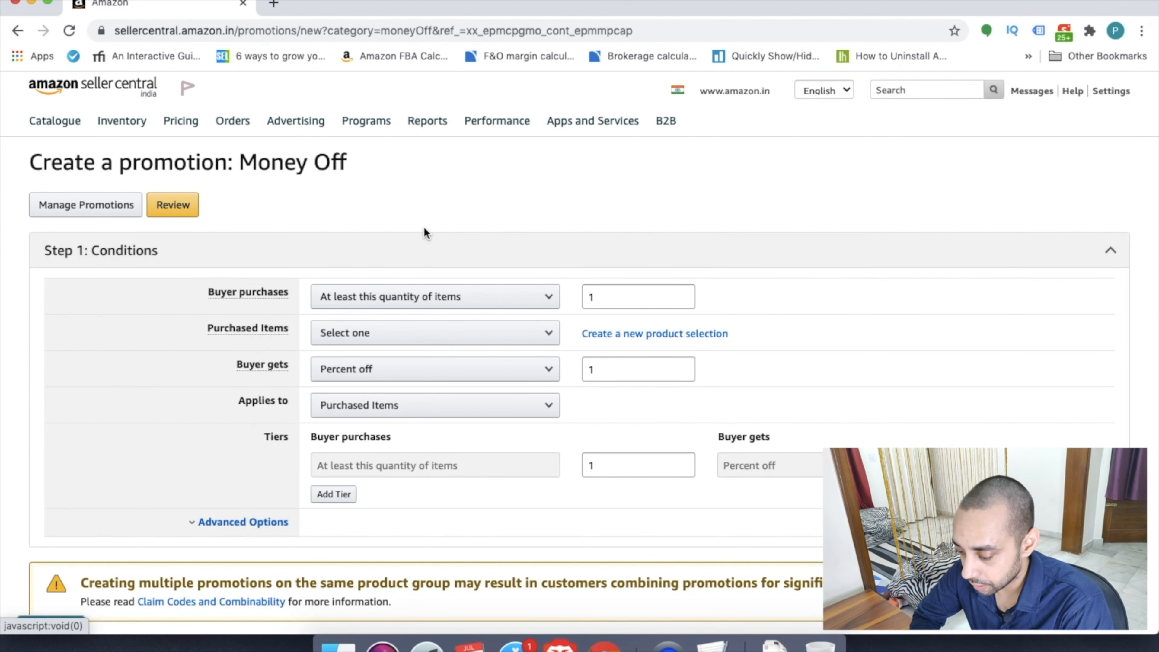
pyautogui.scroll(-2, 424, 228)
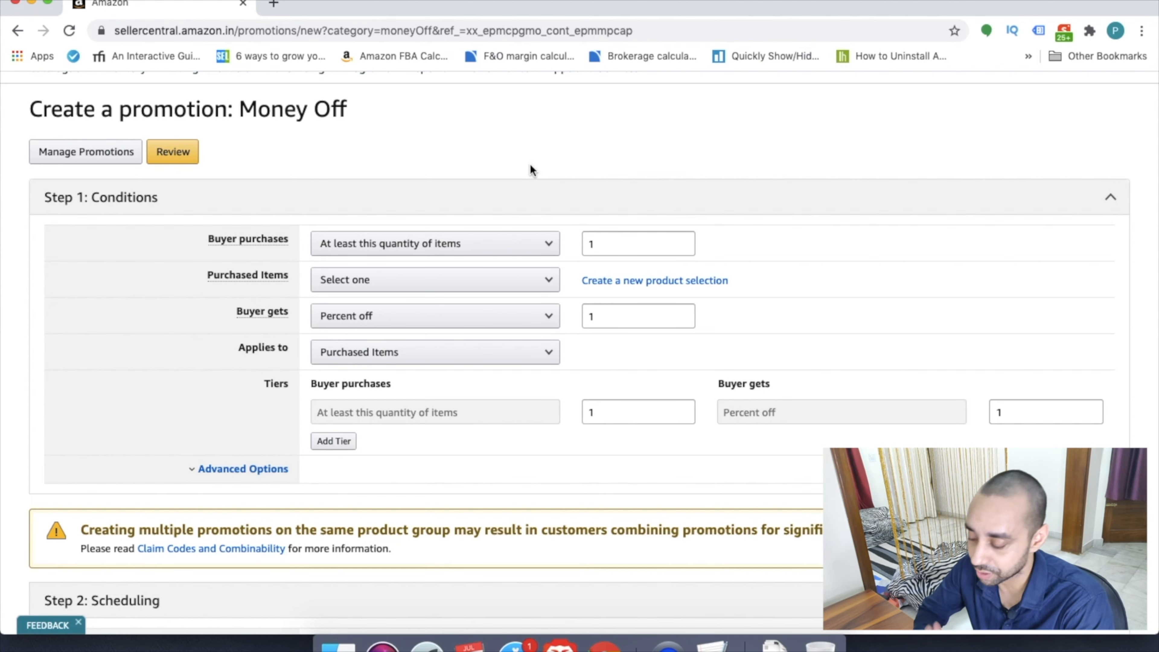
# Step: Set the promotion to 100 off the entire catalogue, applied to purchased items
pyautogui.click(495, 281)
pyautogui.click(453, 313)
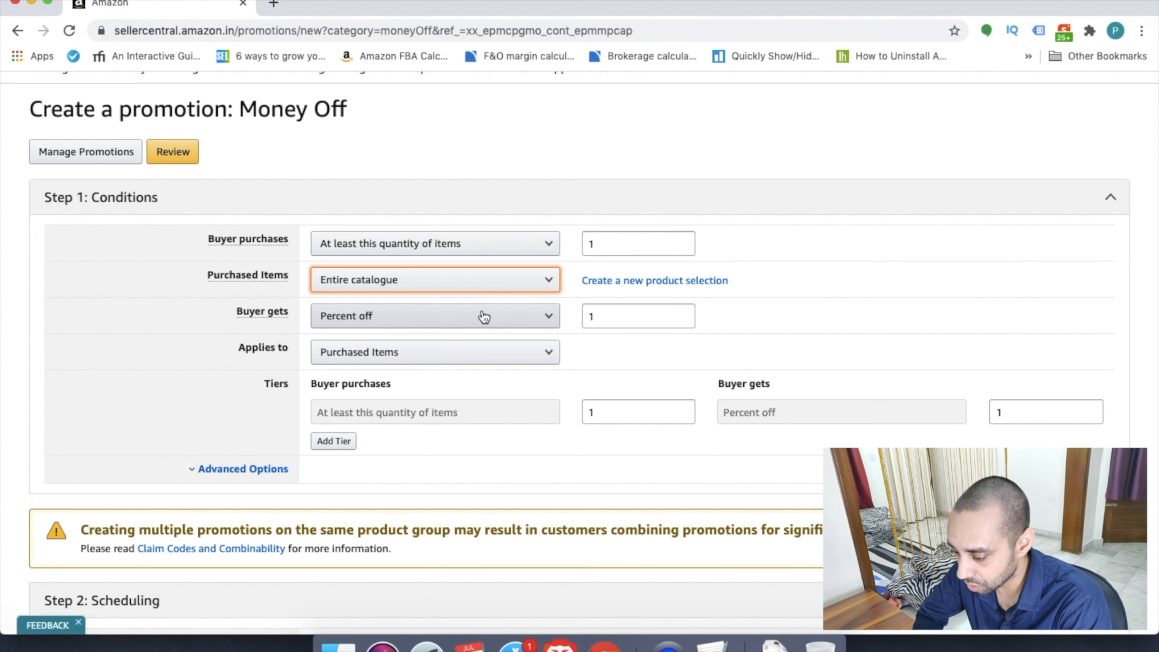
pyautogui.scroll(-2, 482, 317)
pyautogui.click(604, 234)
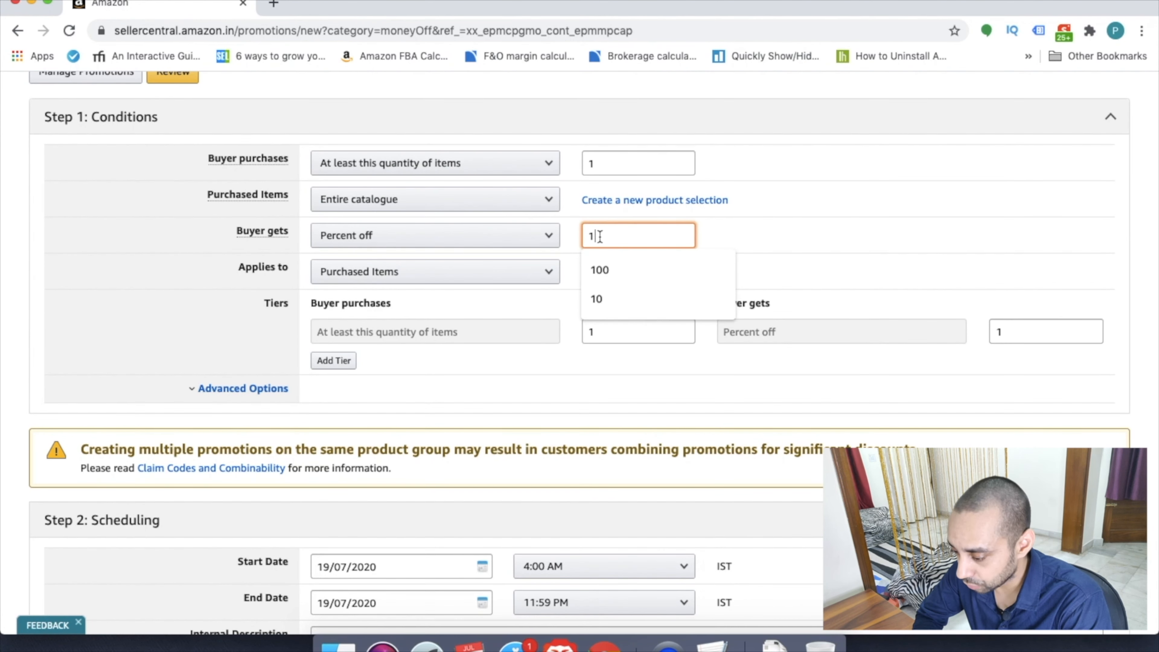
pyautogui.click(604, 273)
pyautogui.click(551, 272)
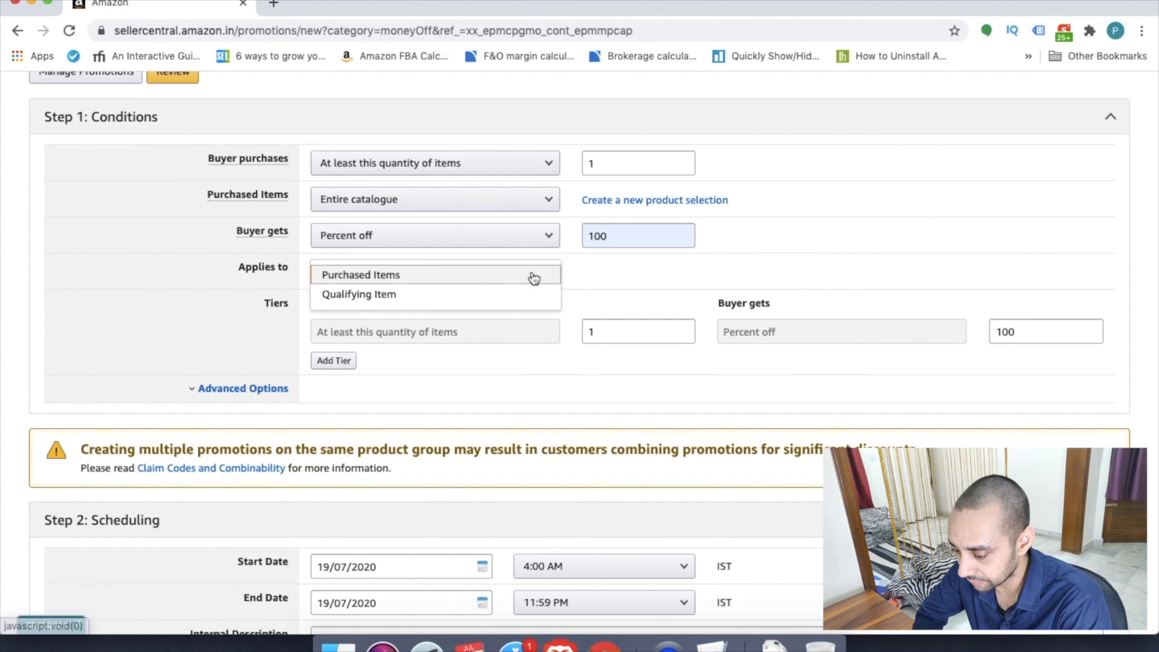
pyautogui.click(531, 275)
pyautogui.scroll(-7, 454, 356)
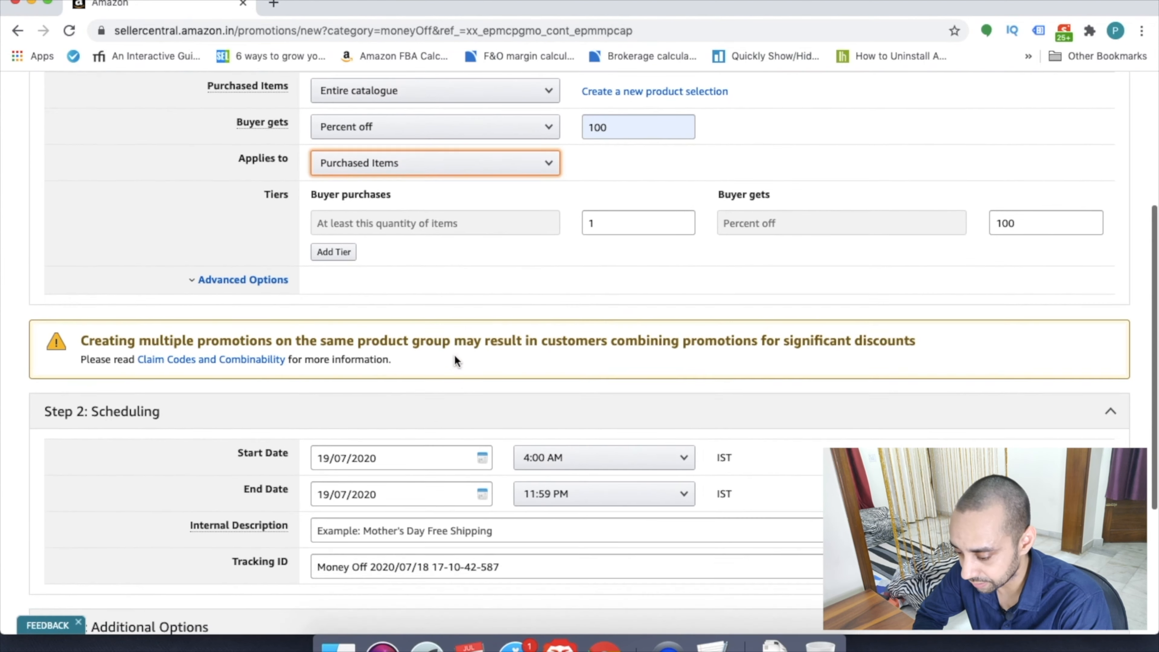
pyautogui.scroll(-1, 454, 354)
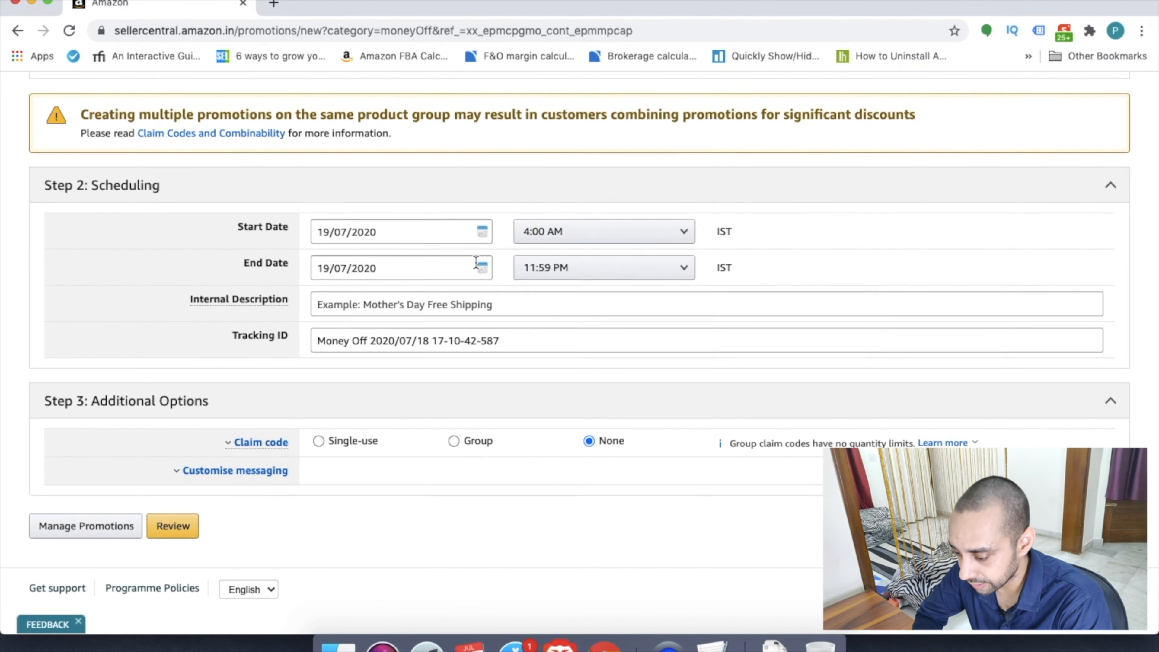
# Step: Enter the internal description 'New group coupon' and begin typing the tracking ID
pyautogui.click(404, 307)
pyautogui.write('Gru')
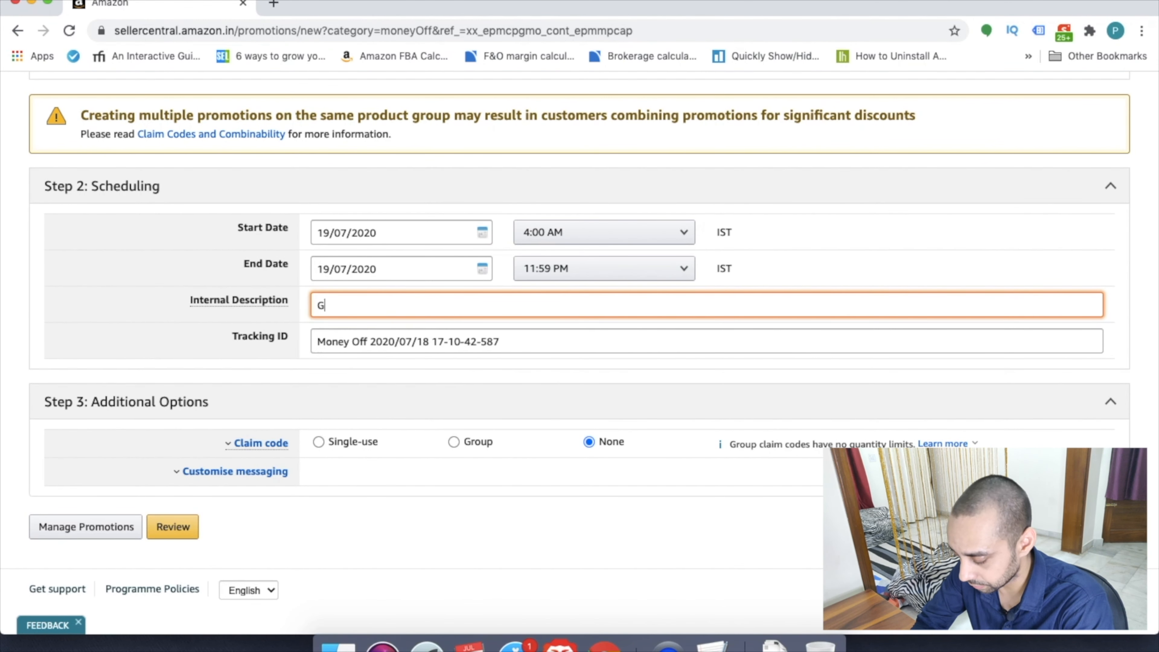
pyautogui.press('BackSpace')
pyautogui.press('BackSpace')
pyautogui.press('BackSpace')
pyautogui.write('New group coupon')
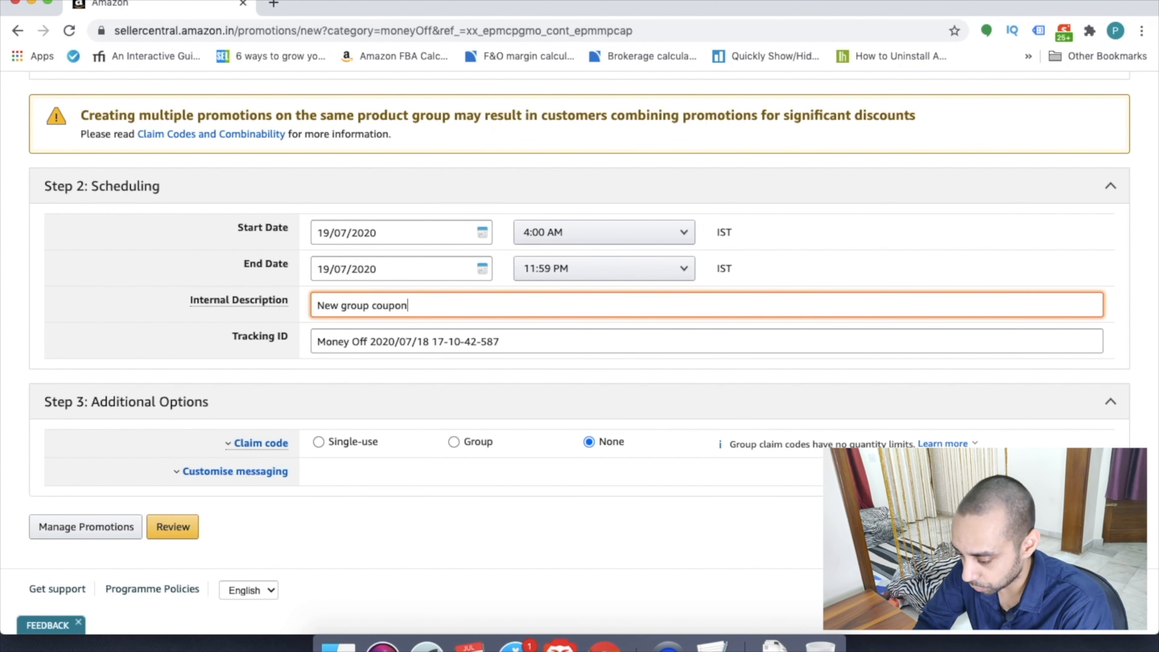
pyautogui.press('Tab')
pyautogui.write('New c')
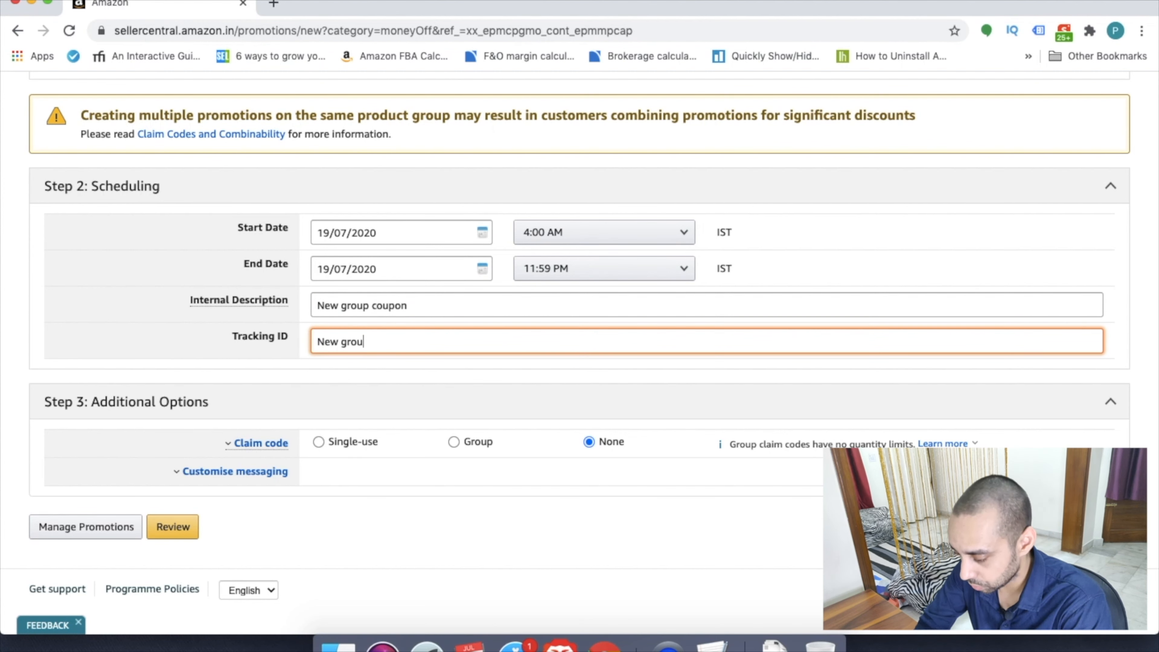
pyautogui.write('roup coupon 100 off')
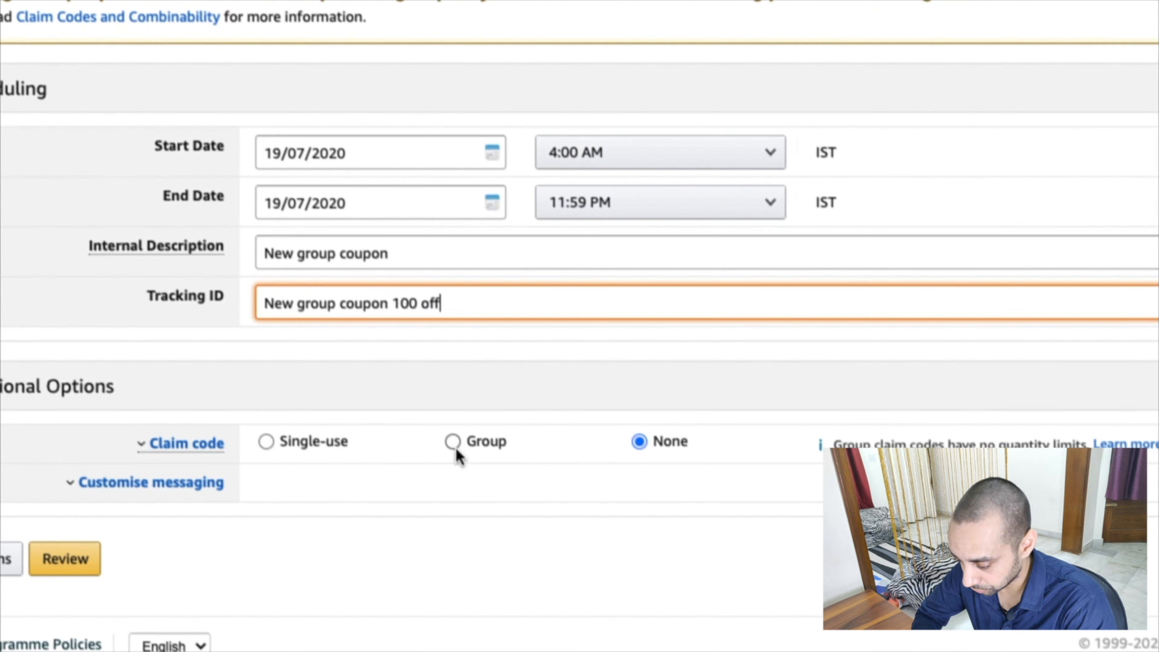
# Step: Use group claim code 100OFFSHIRT and send for review, triggering the 1–99 percent error
pyautogui.click(453, 441)
pyautogui.scroll(-3, 407, 474)
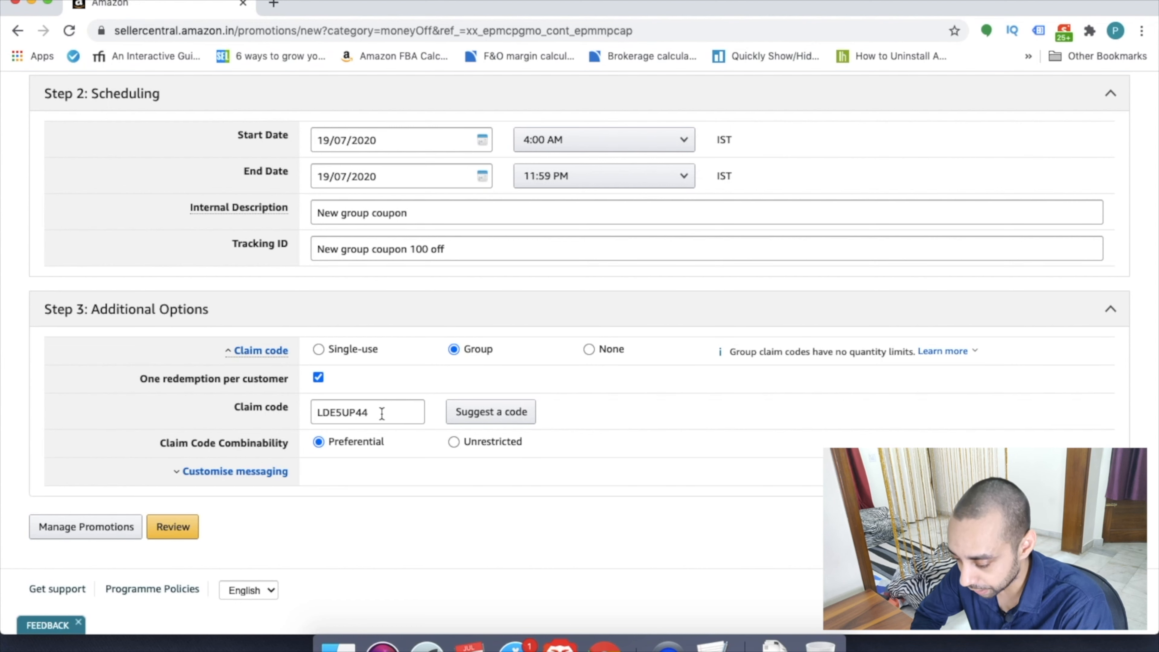
pyautogui.doubleClick(381, 413)
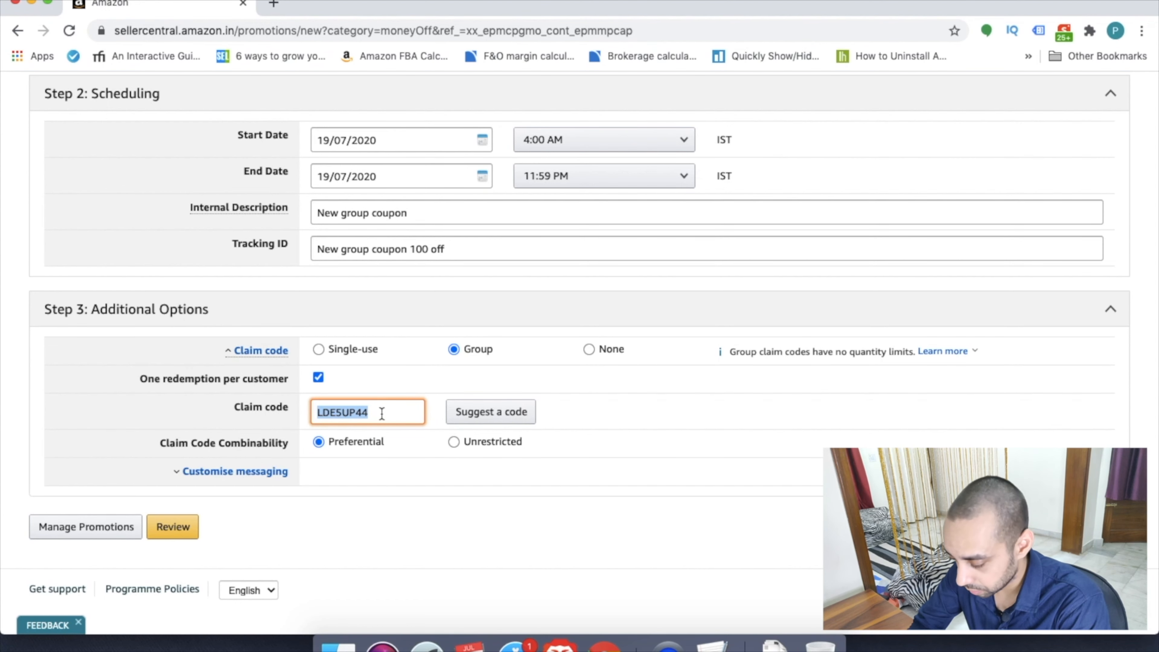
pyautogui.write('1')
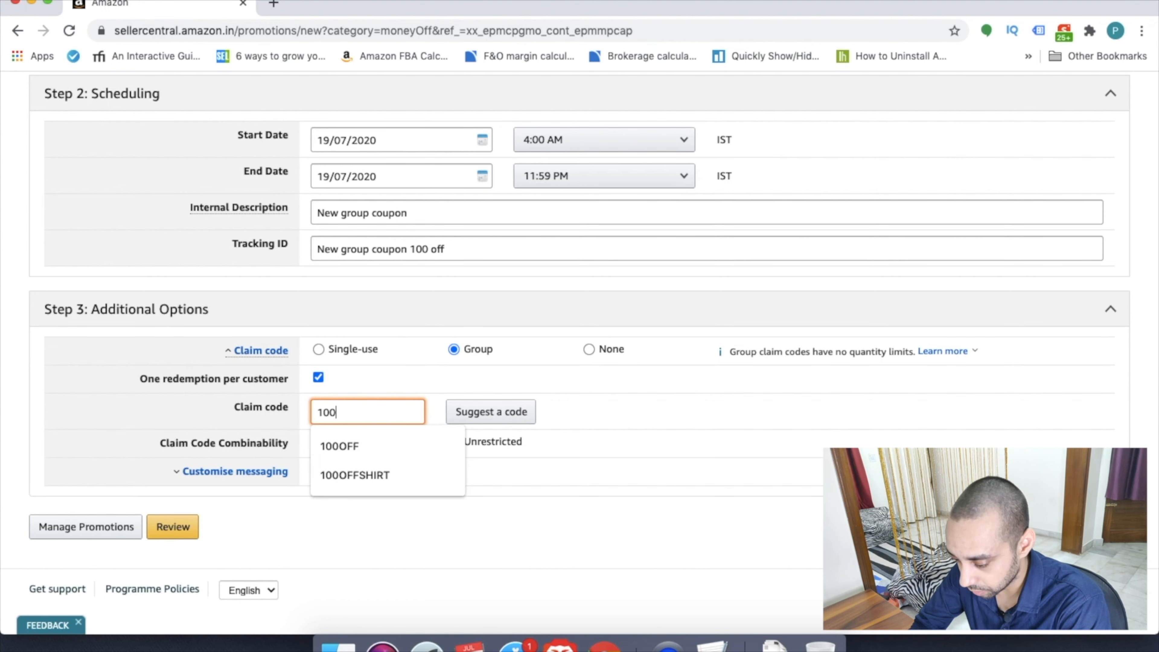
pyautogui.write('00')
pyautogui.click(369, 475)
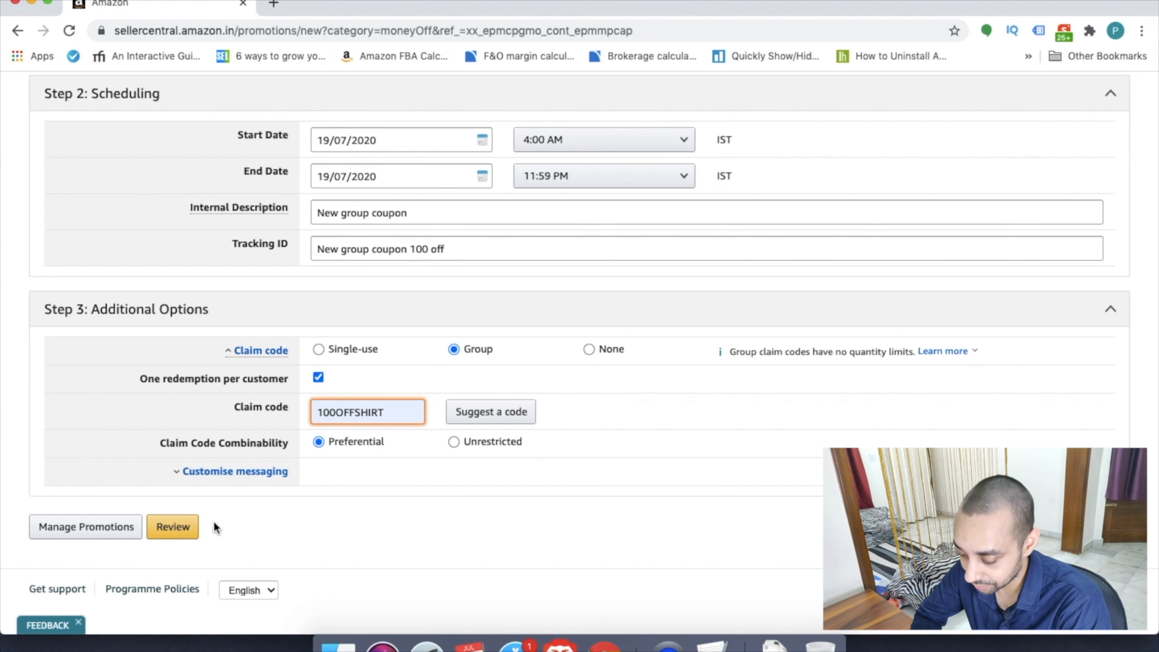
pyautogui.click(182, 527)
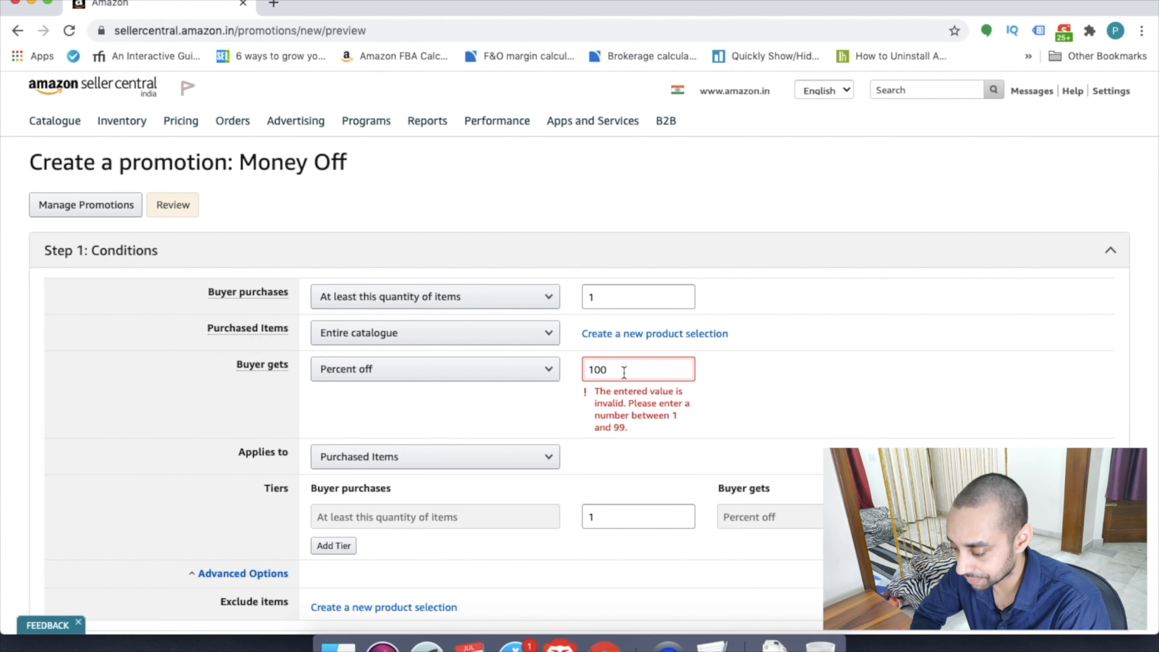
# Step: Change Buyer gets to Amount off (in Rs.) with a value of 100
pyautogui.click(544, 375)
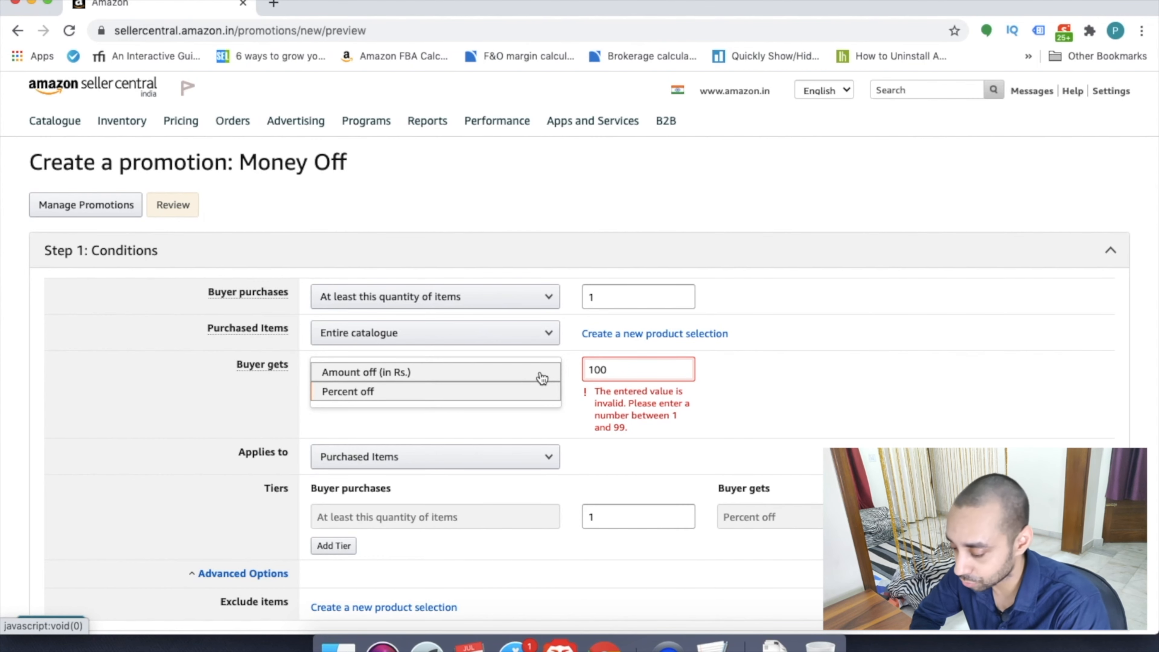
pyautogui.click(542, 375)
pyautogui.scroll(-10, 510, 386)
pyautogui.scroll(10, 539, 397)
pyautogui.click(559, 400)
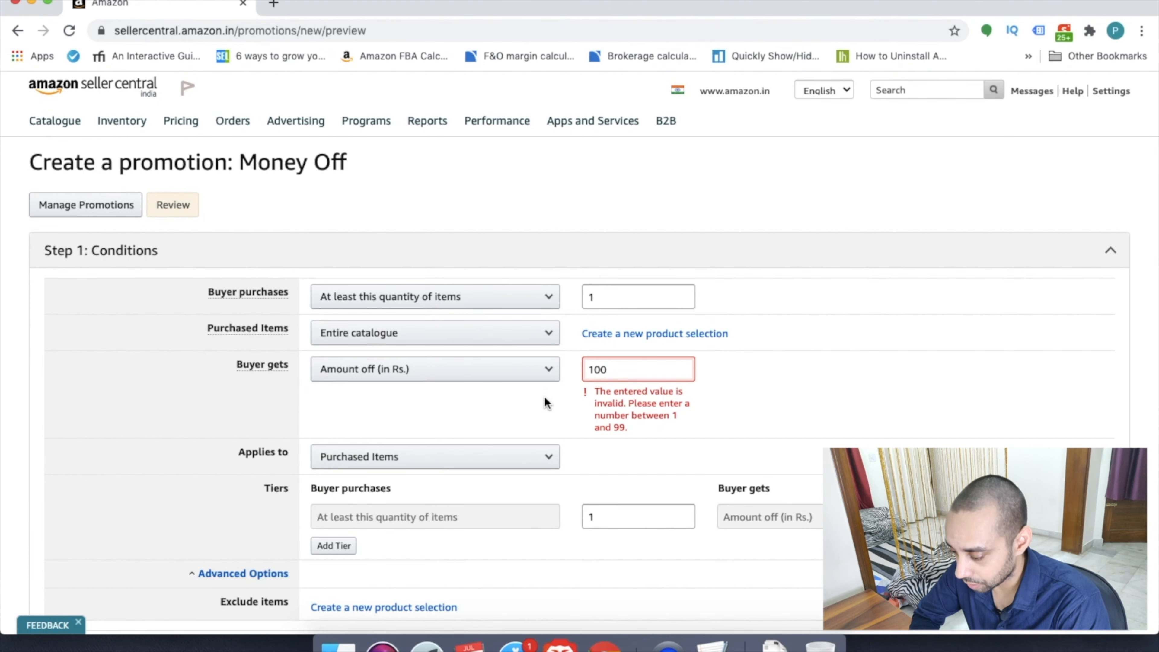
pyautogui.press('BackSpace')
pyautogui.press('BackSpace')
pyautogui.press('BackSpace')
pyautogui.write('100')
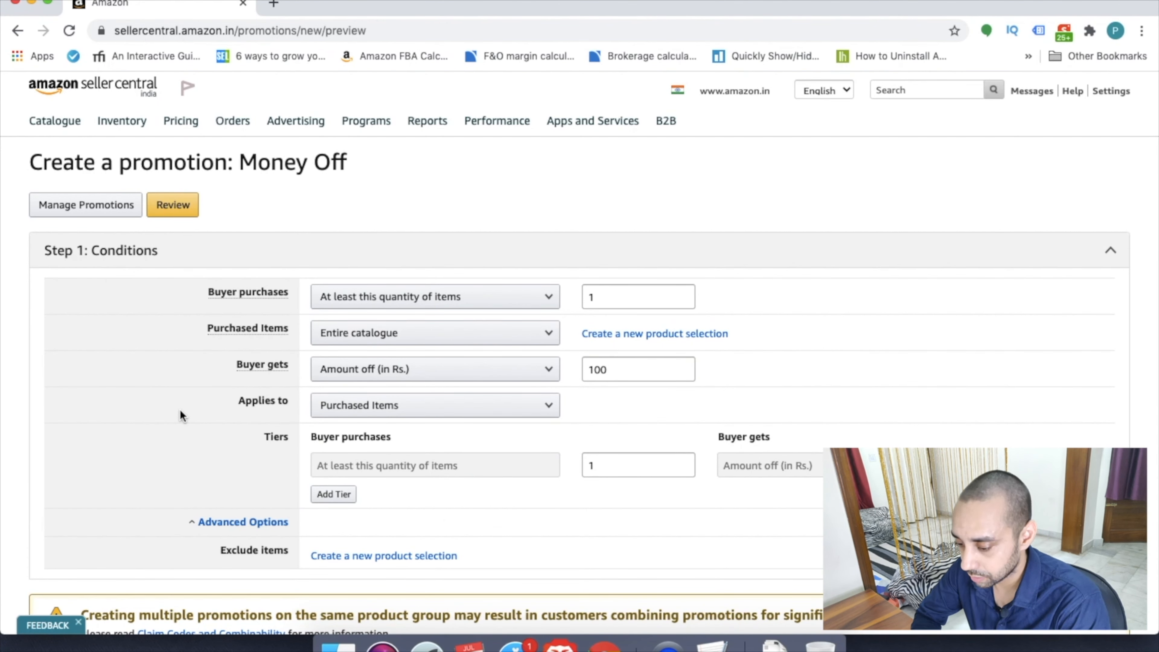
# Step: Review the promotion and scroll through its Rs. 100 off, 100OFFSHIRT summary
pyautogui.scroll(-15, 202, 315)
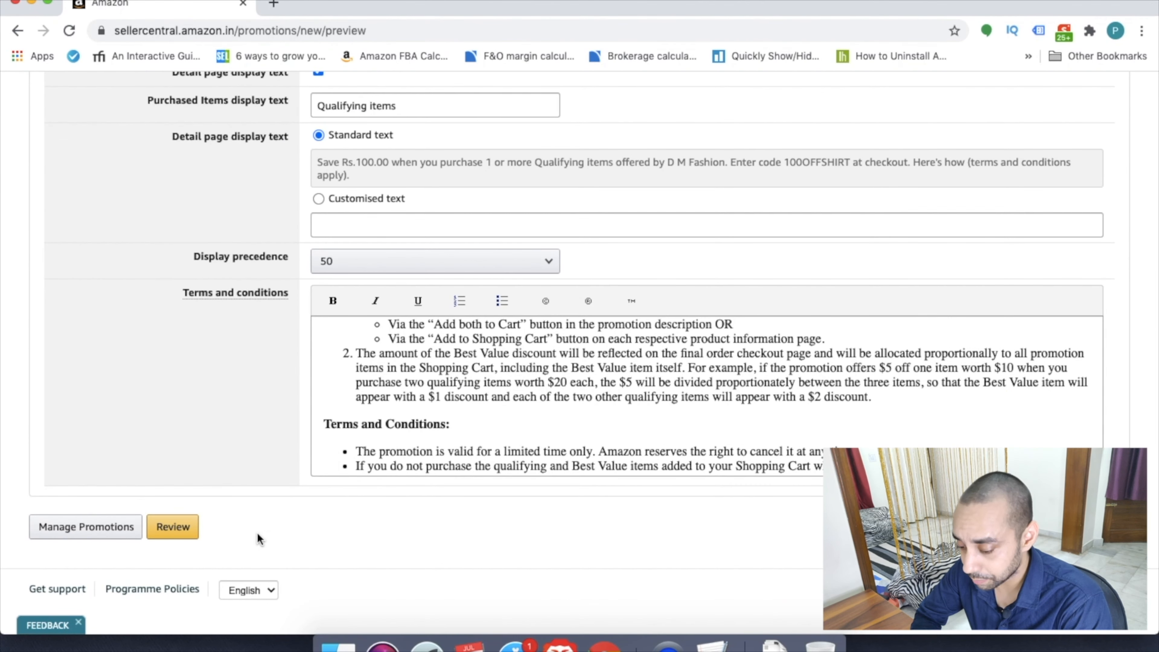
pyautogui.click(184, 534)
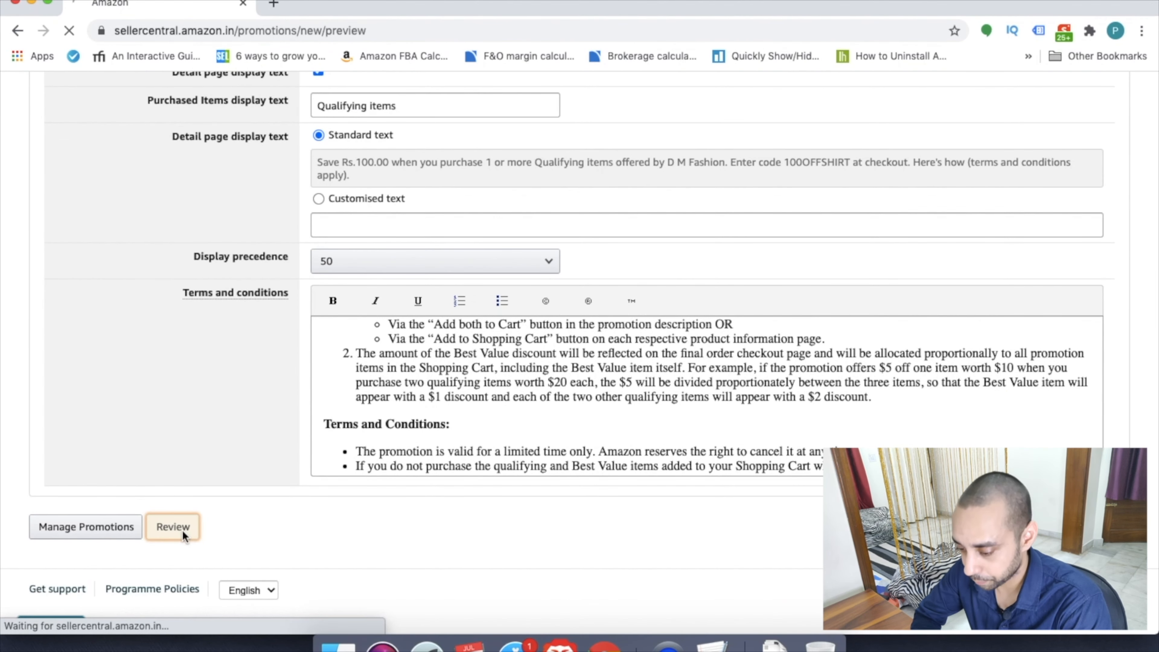
pyautogui.scroll(-5, 459, 410)
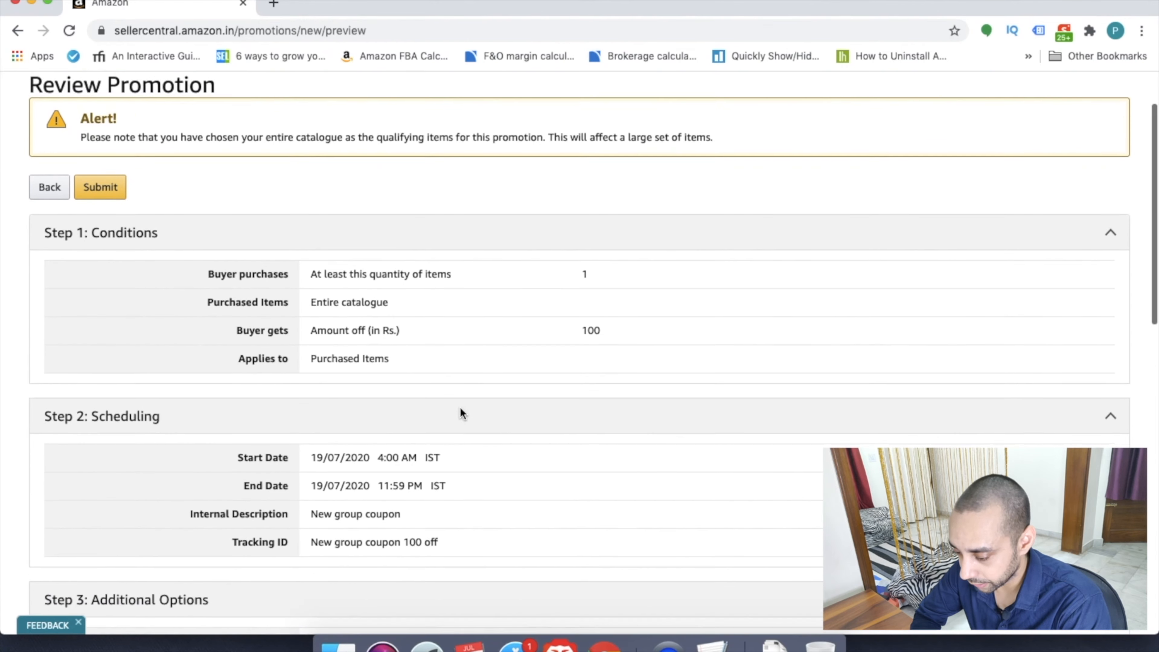
pyautogui.scroll(-5, 460, 407)
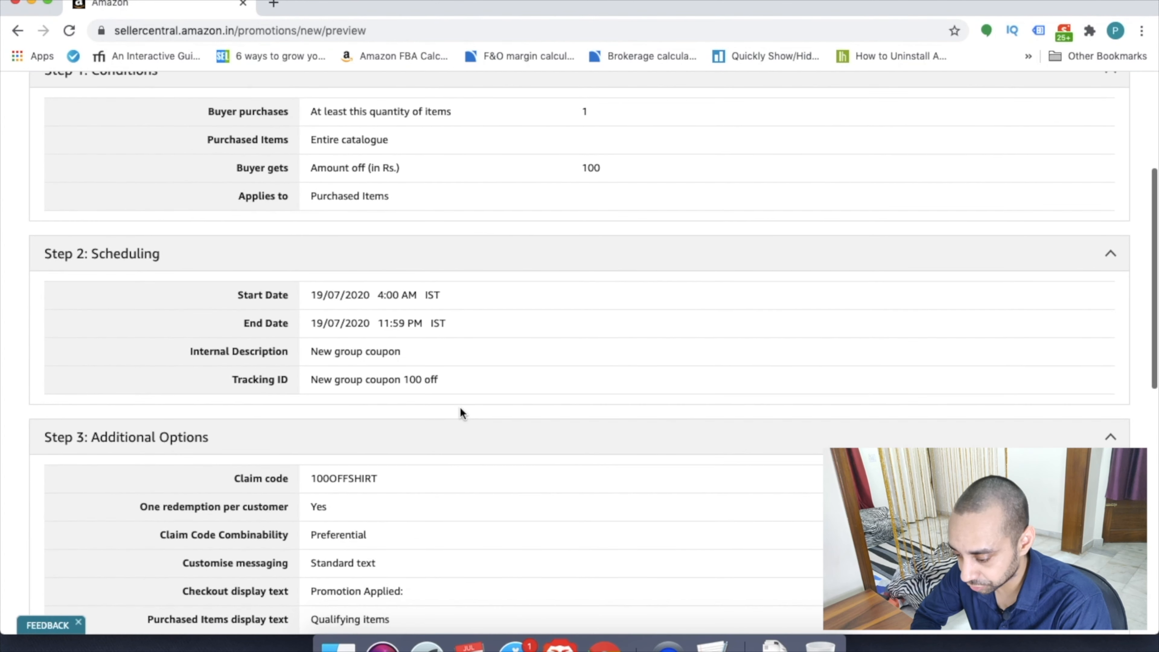
pyautogui.scroll(-1, 462, 357)
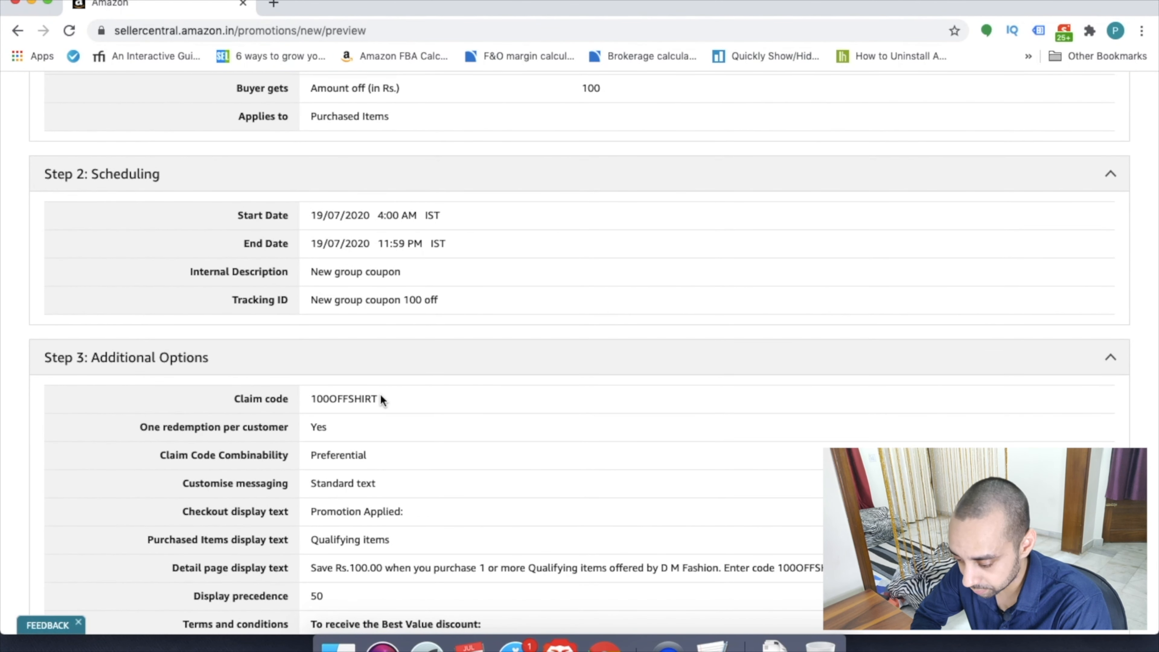
# Step: Submit the Rs. 100 off 100OFFSHIRT promotion from the top of the review page
pyautogui.moveTo(378, 399); pyautogui.dragTo(317, 395)
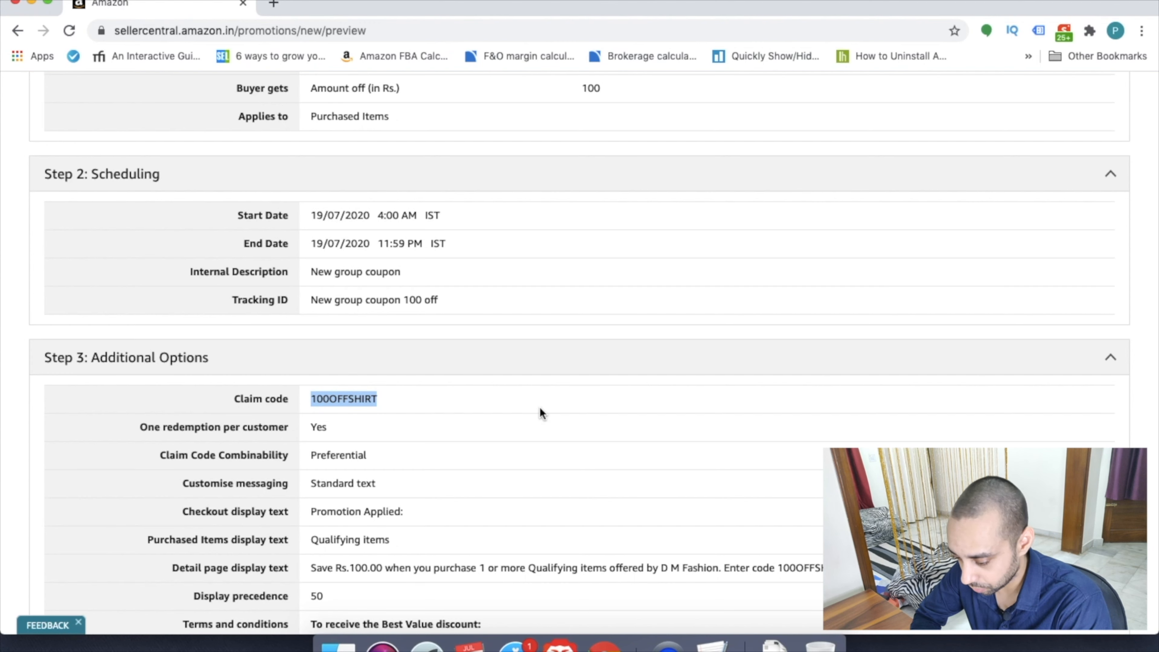
pyautogui.scroll(10, 539, 407)
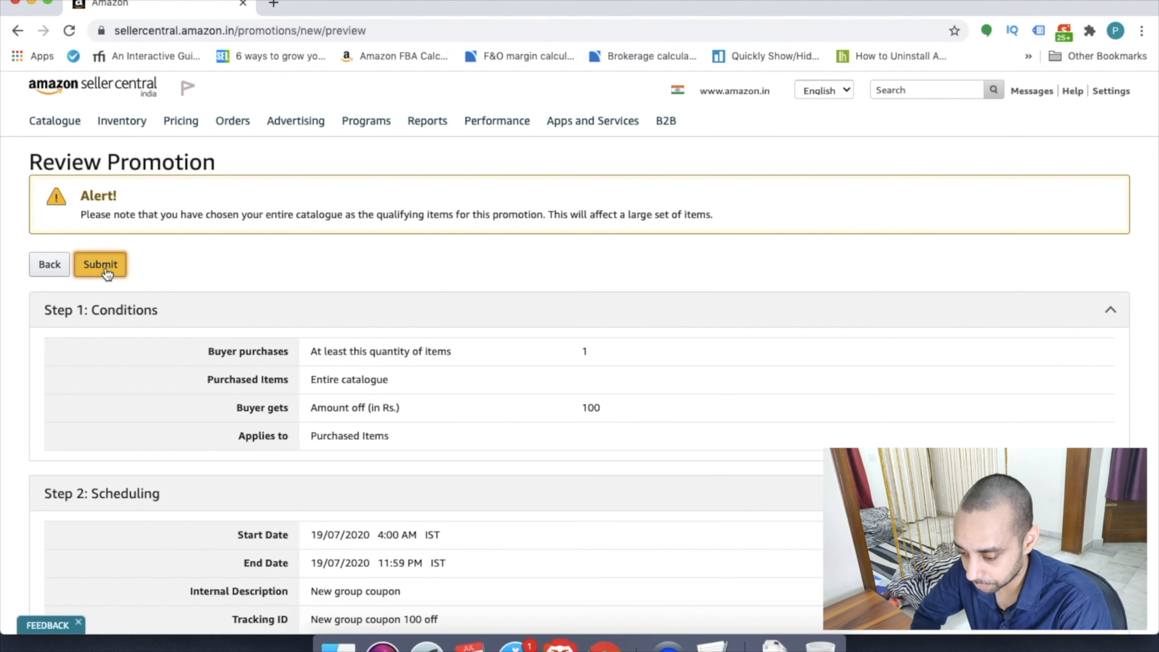
pyautogui.click(100, 264)
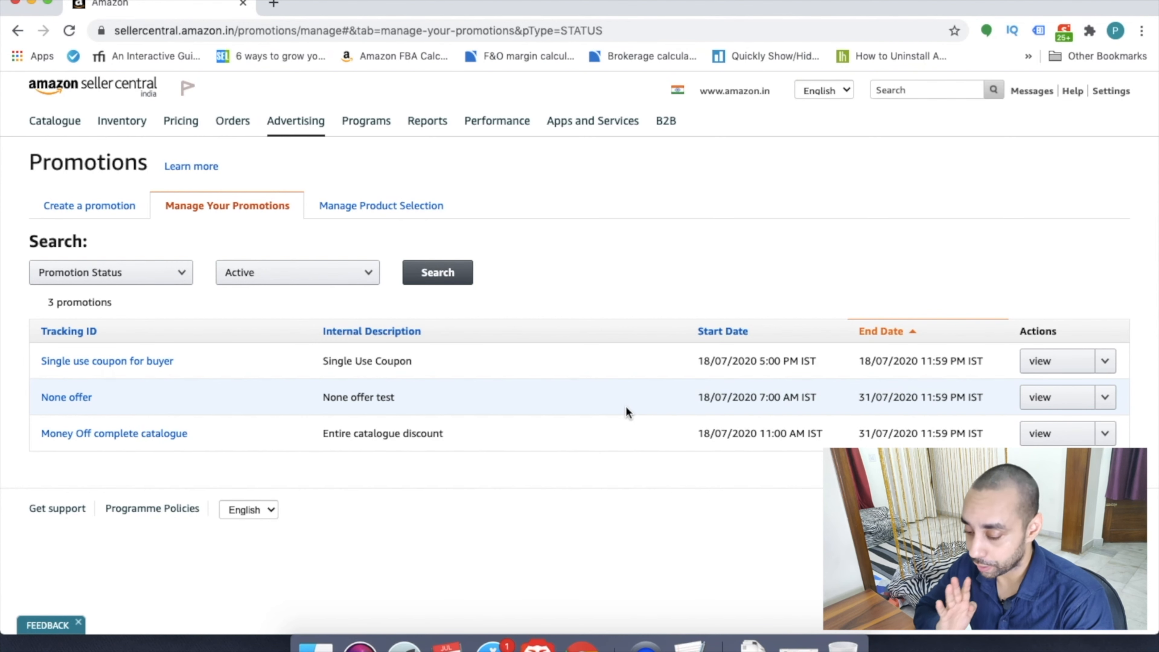
# Step: Start another Money Off promotion that applies to the entire catalogue
pyautogui.click(123, 212)
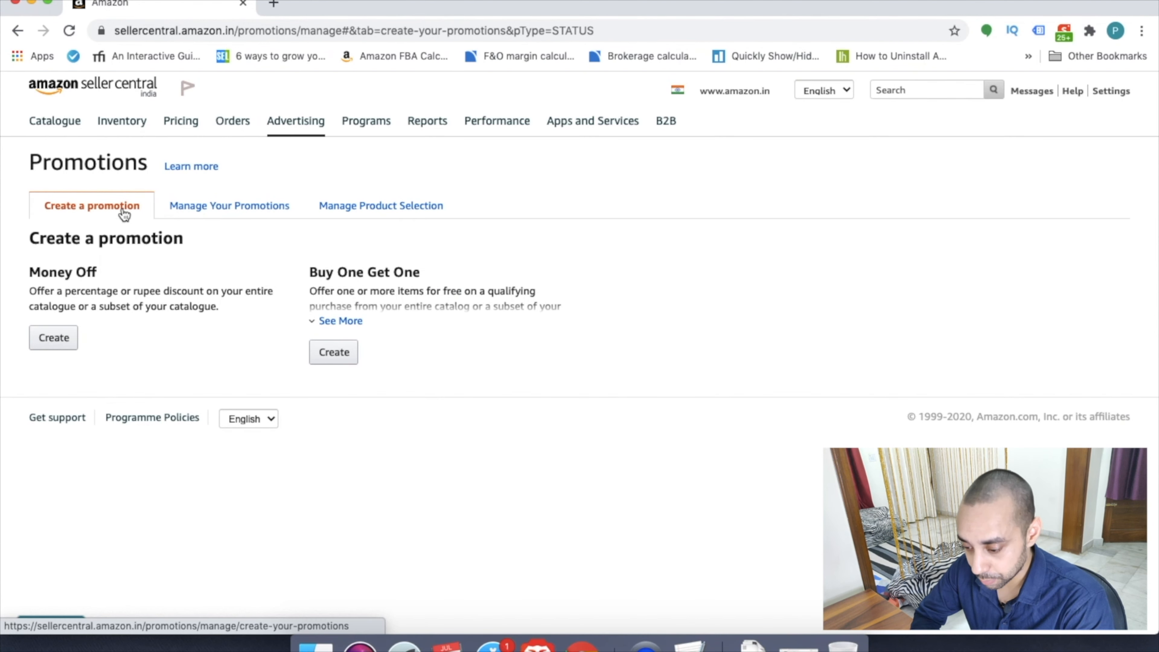
pyautogui.click(58, 342)
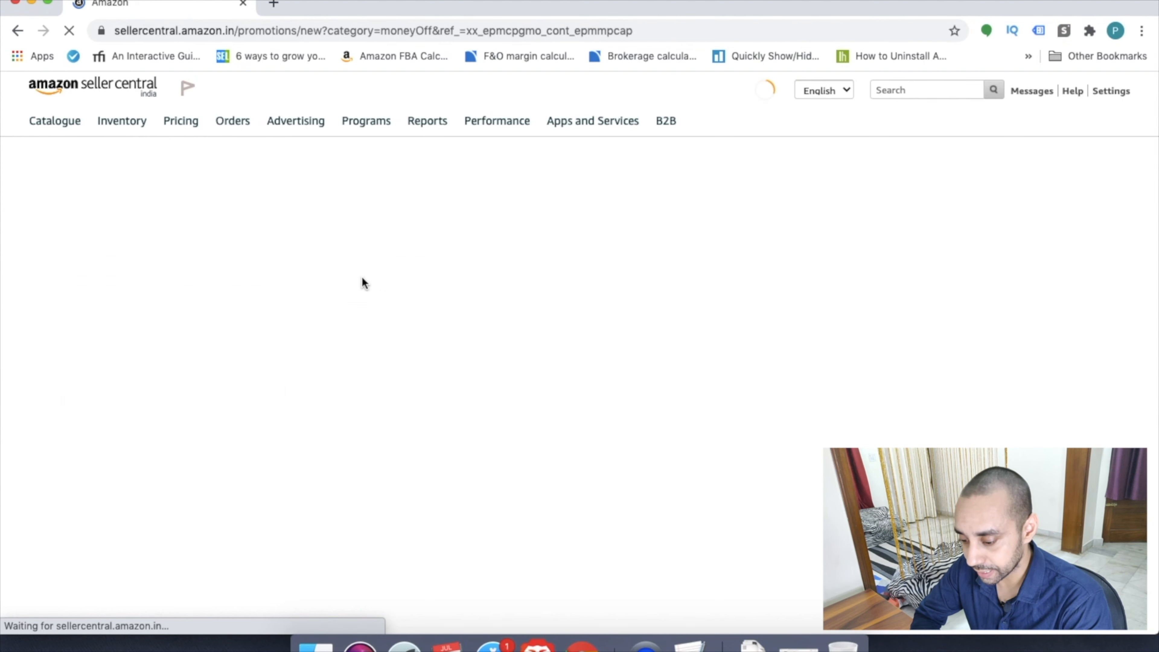
pyautogui.scroll(-1, 361, 276)
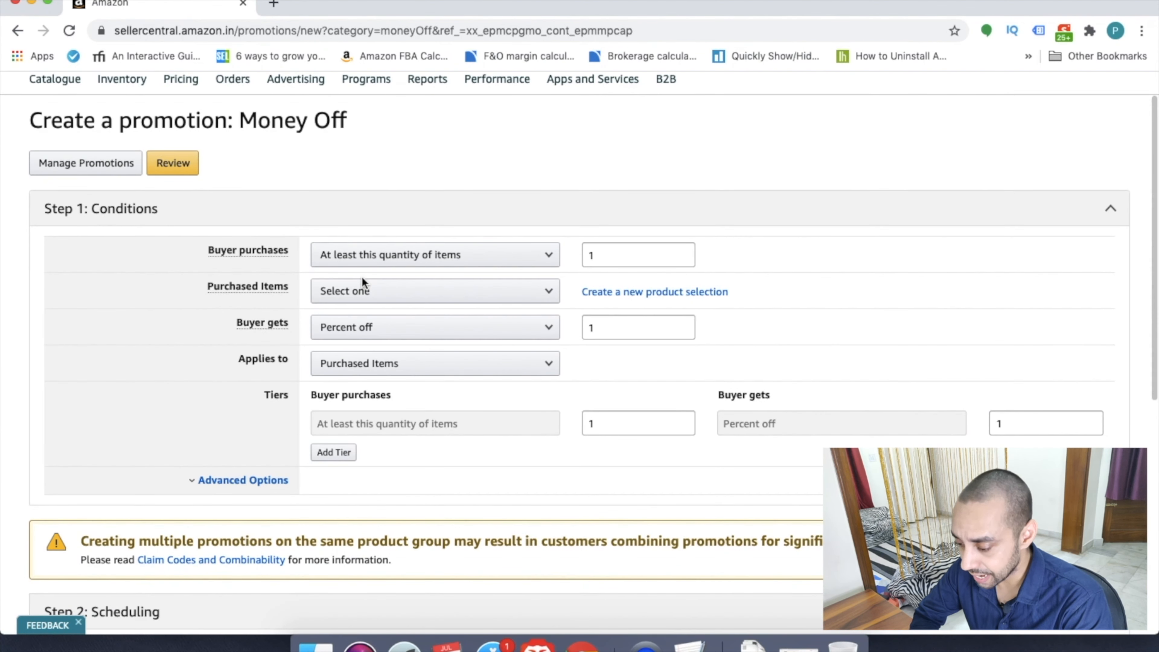
pyautogui.scroll(-1, 361, 276)
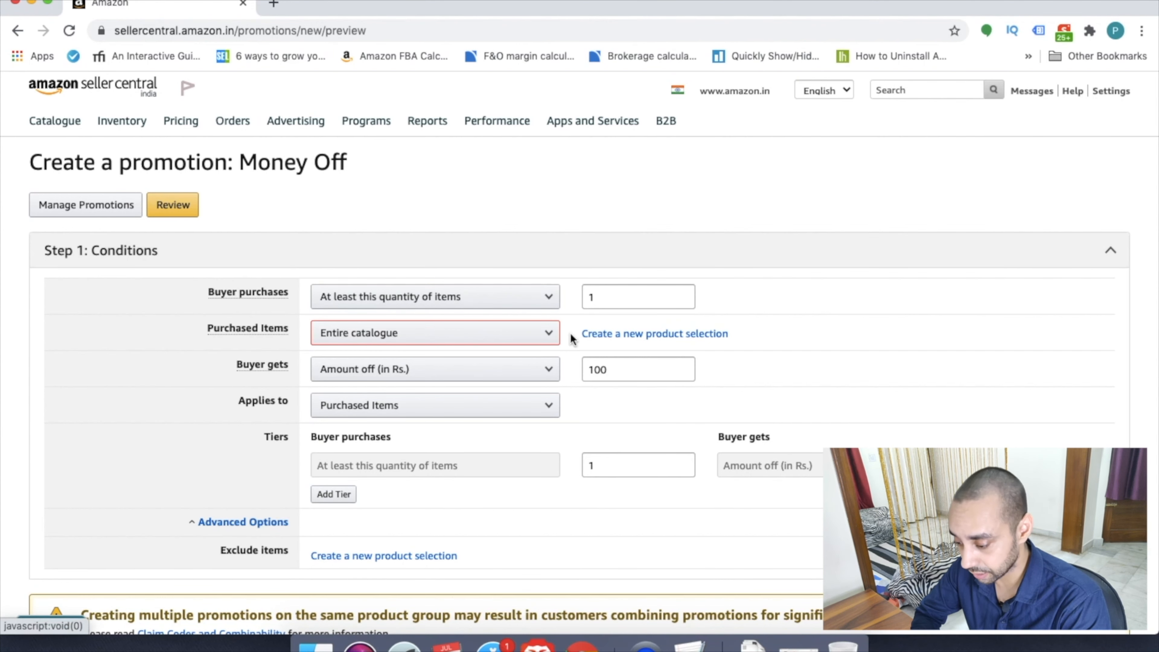
pyautogui.click(517, 334)
pyautogui.click(455, 368)
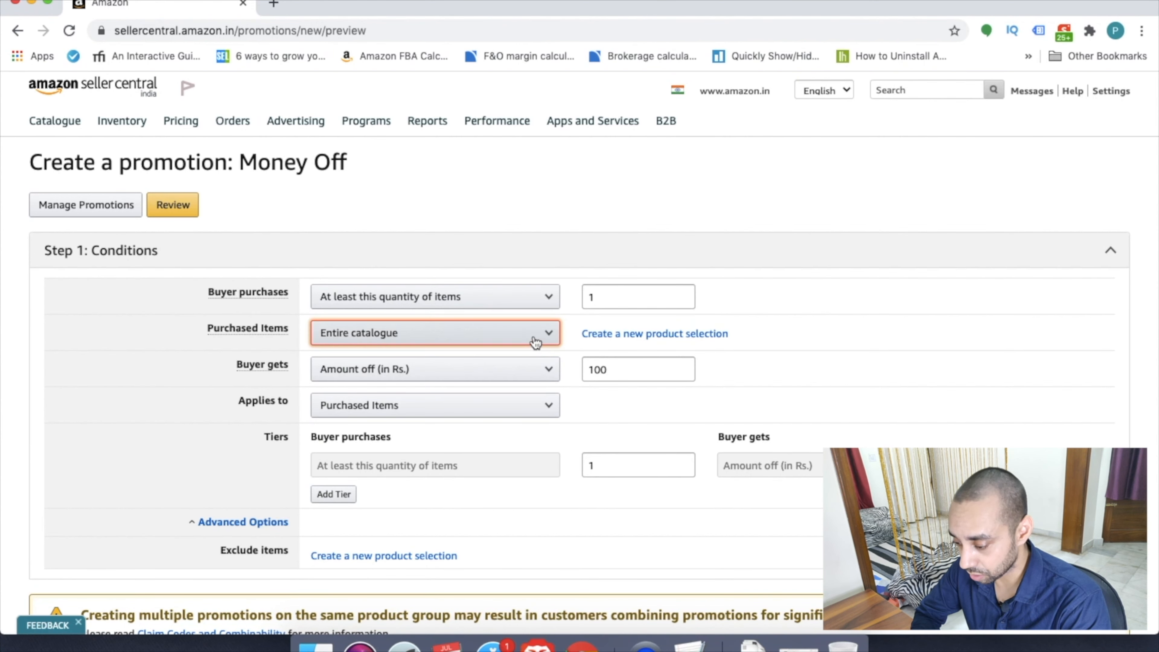
# Step: Keep the rupee amount-off discount and apply it to the purchased items
pyautogui.scroll(-2, 529, 345)
pyautogui.click(538, 319)
pyautogui.click(517, 319)
pyautogui.scroll(-2, 499, 365)
pyautogui.click(506, 283)
pyautogui.click(502, 287)
pyautogui.scroll(-6, 503, 368)
# Step: Set the start date to 22 July 2020, edit description and tracking ID, require no claim code
pyautogui.click(482, 330)
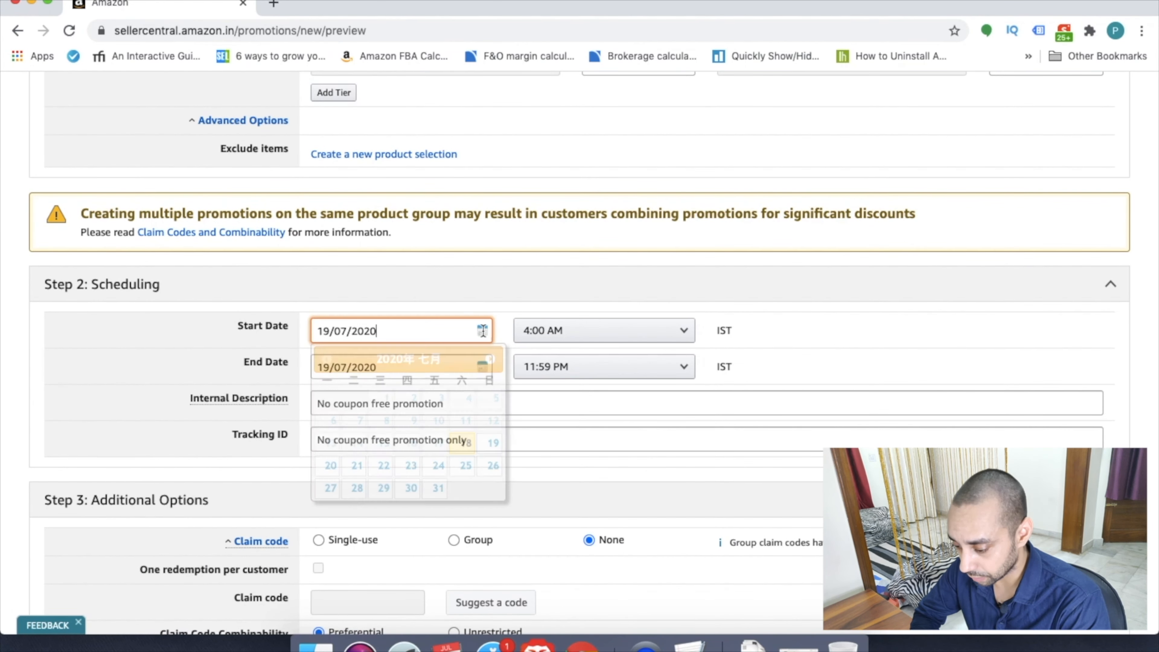
pyautogui.click(383, 465)
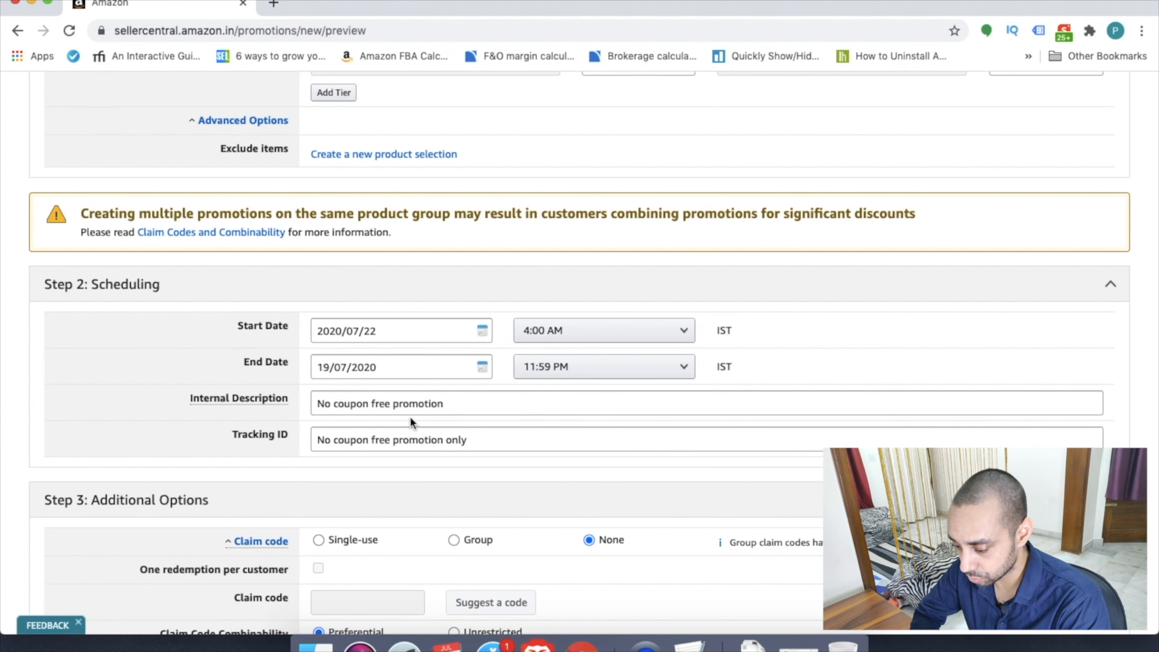
pyautogui.click(445, 405)
pyautogui.scroll(-4, 444, 406)
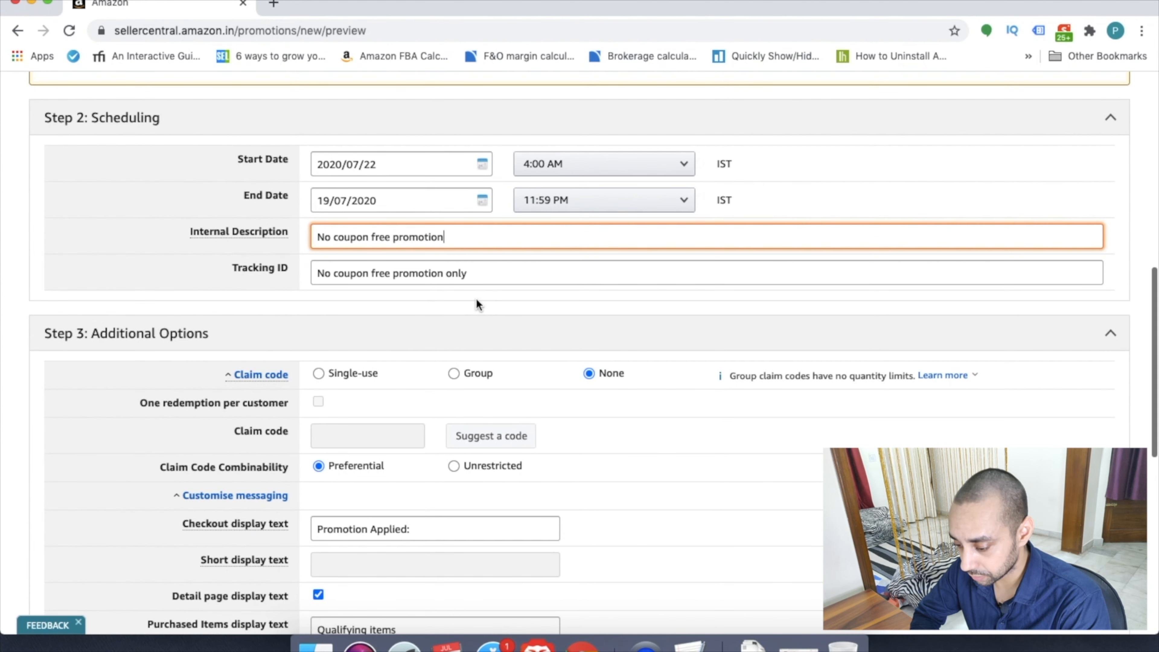
pyautogui.scroll(1, 478, 304)
pyautogui.click(477, 303)
pyautogui.click(453, 404)
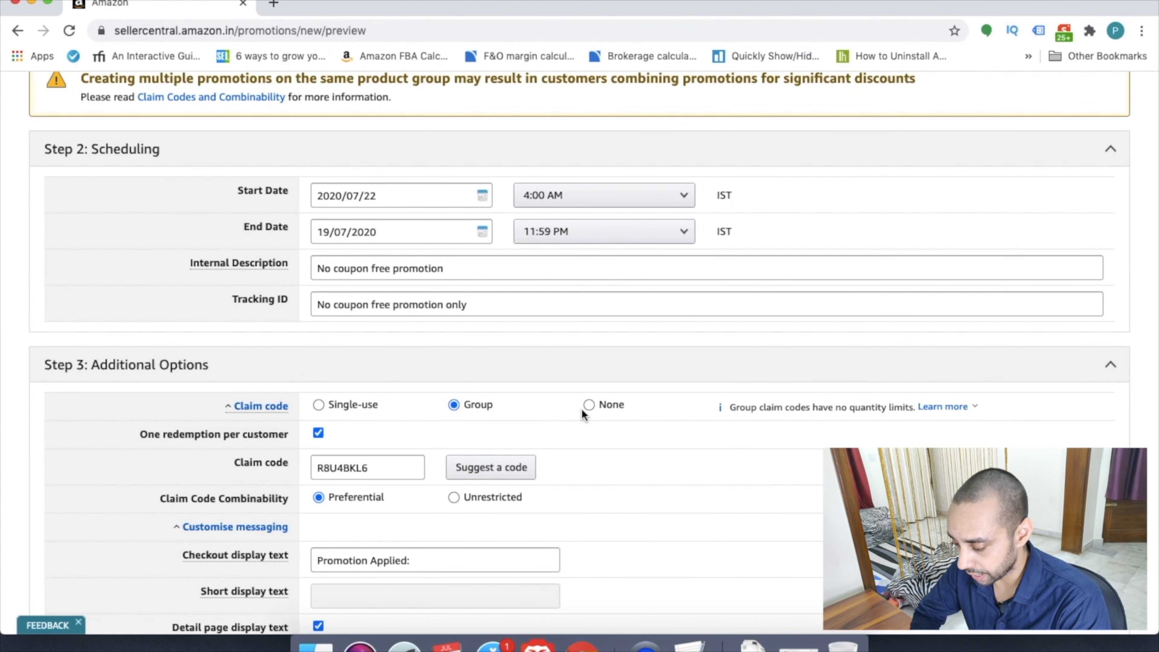
pyautogui.click(588, 404)
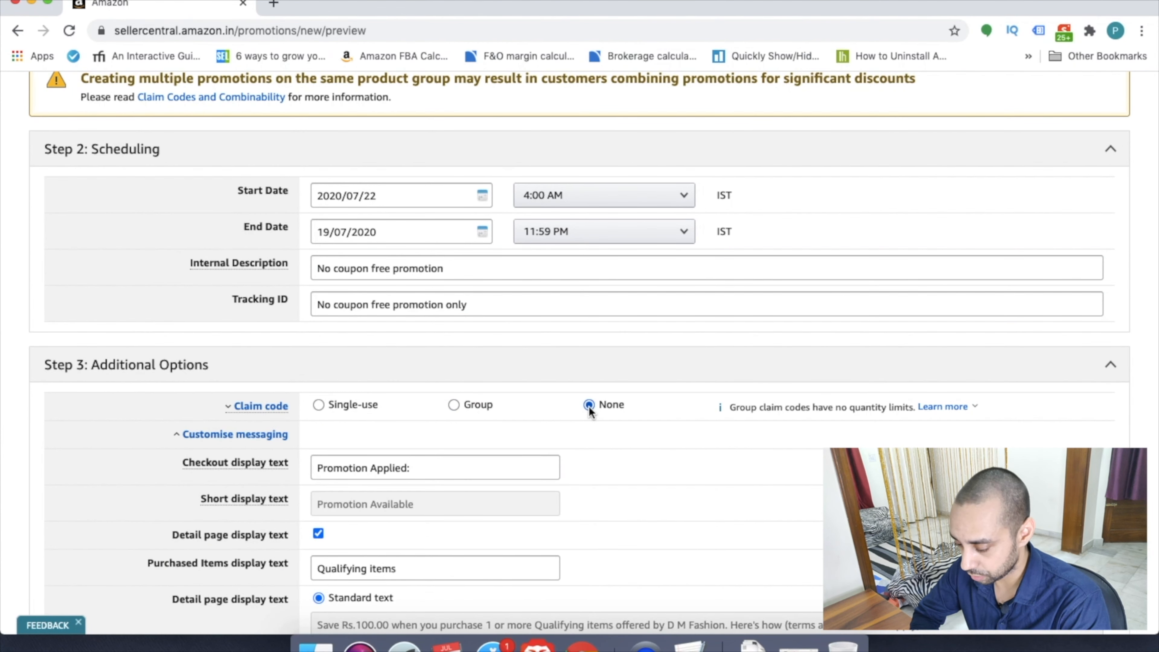
pyautogui.scroll(-5, 588, 406)
pyautogui.scroll(-5, 588, 406)
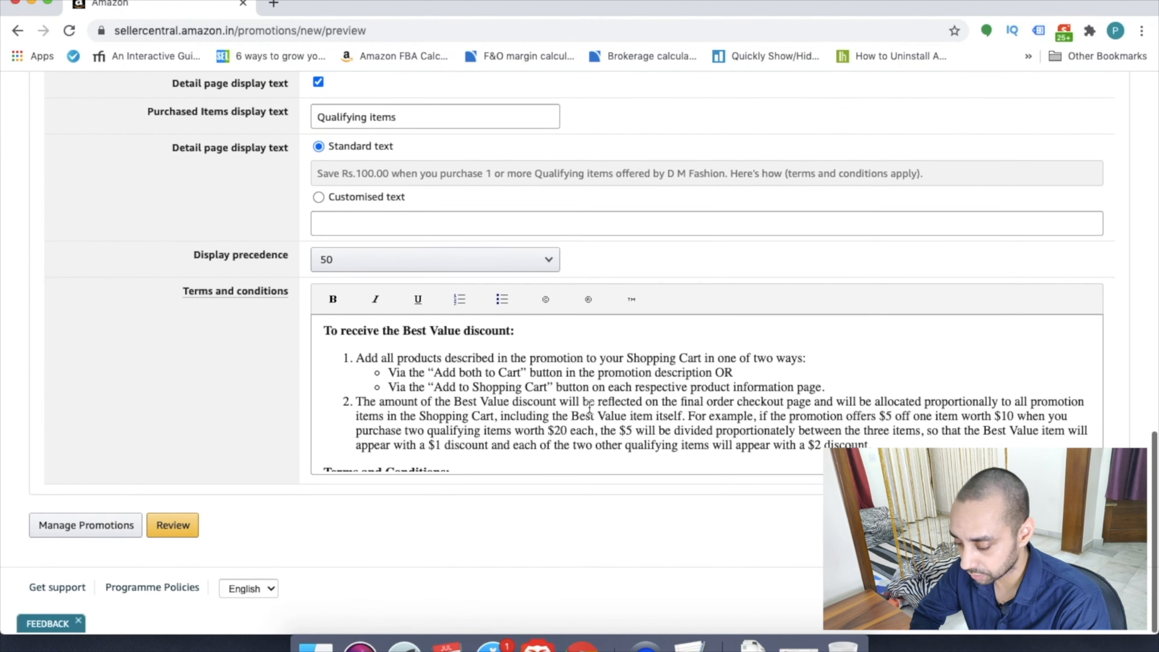
# Step: Review the no-coupon promotion and submit the Rs. 100 off offer
pyautogui.click(172, 526)
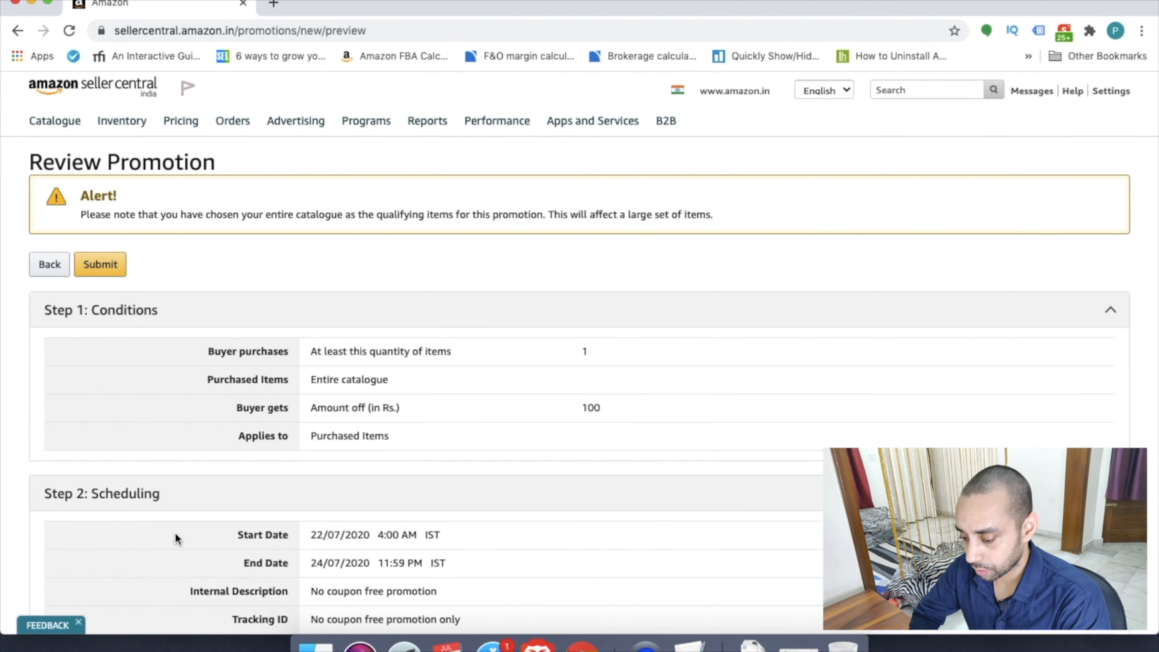
pyautogui.scroll(-6, 442, 355)
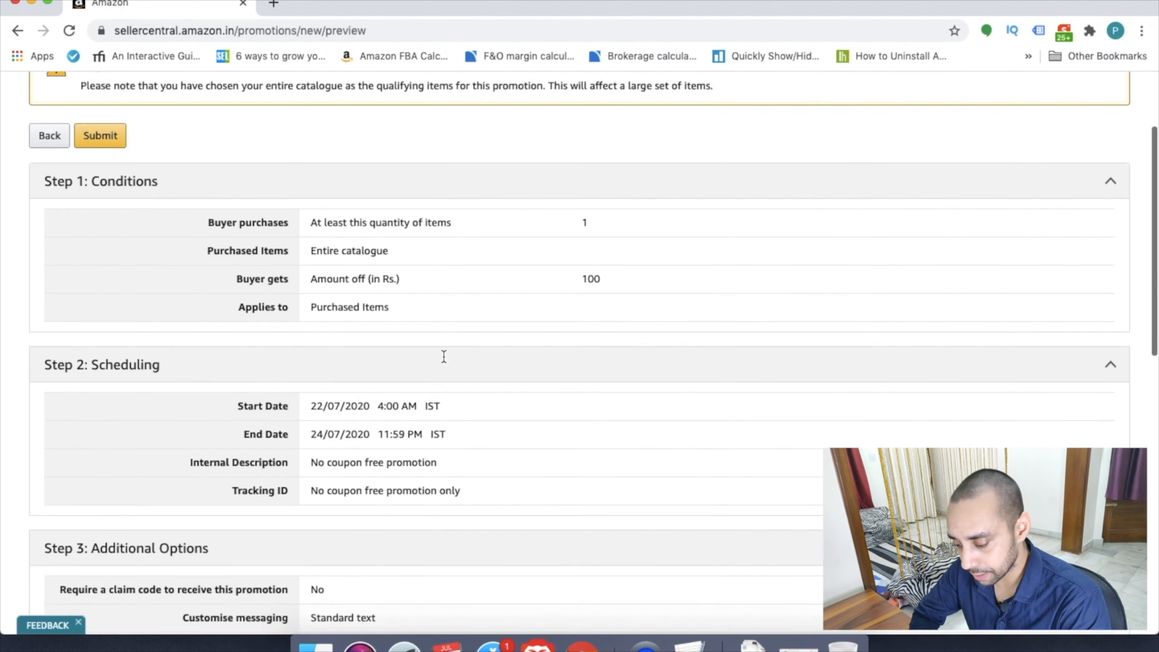
pyautogui.scroll(5, 442, 356)
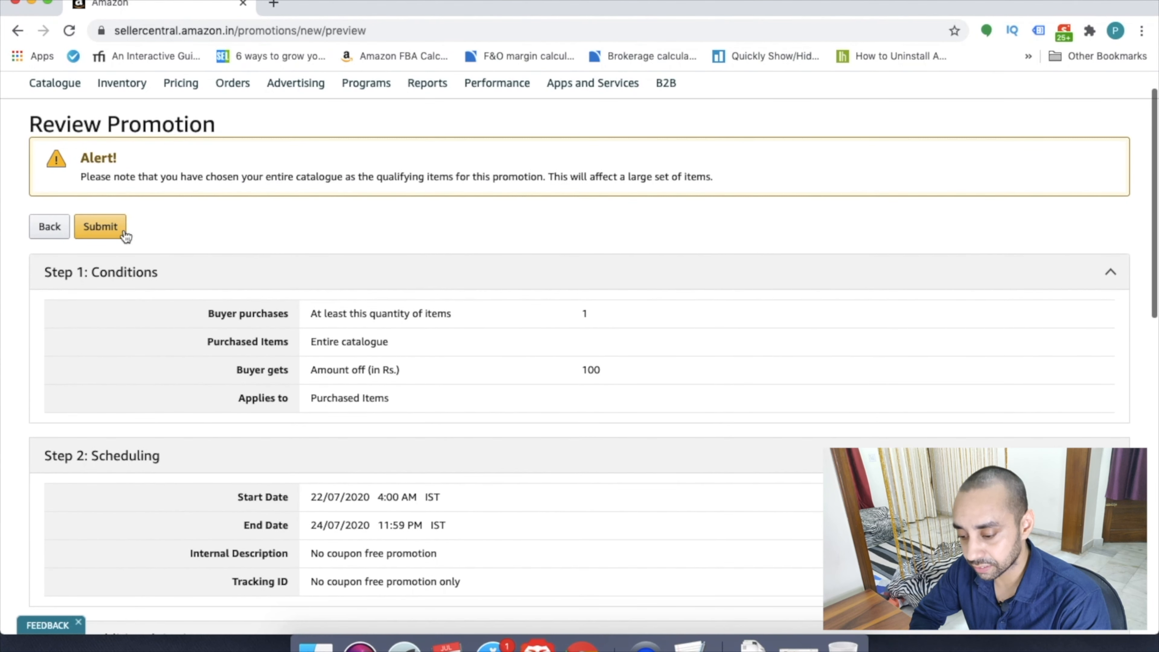
pyautogui.click(103, 226)
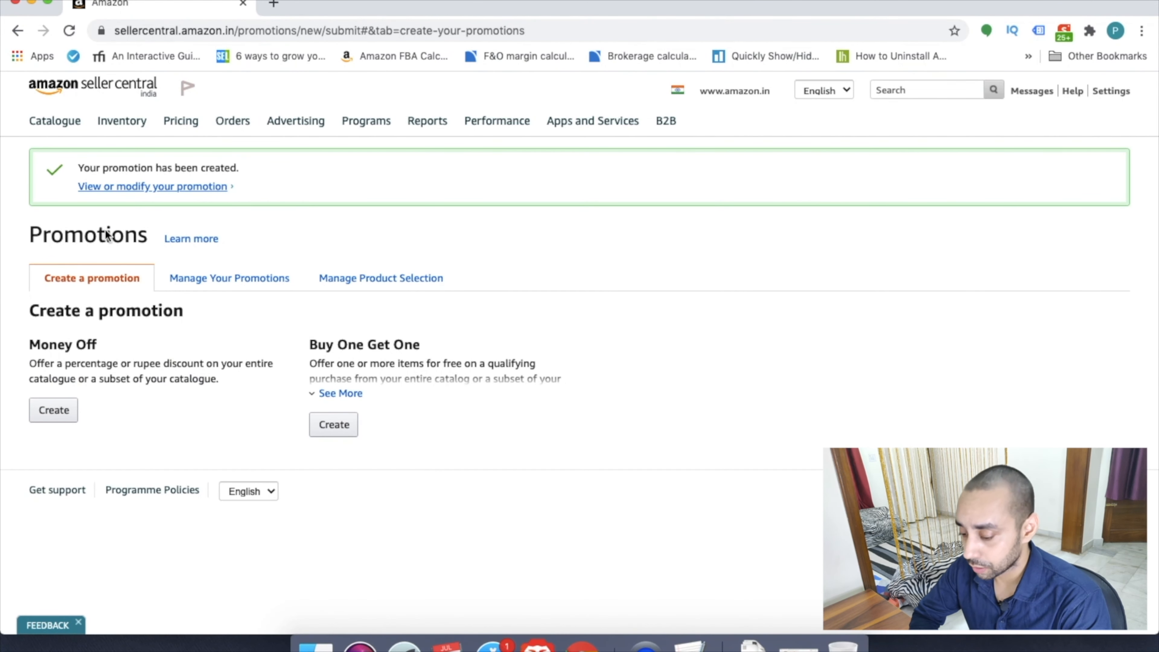
# Step: Open the 'None offer' promotion from Manage Your Promotions and check its Rs. 1.00 discount
pyautogui.click(240, 283)
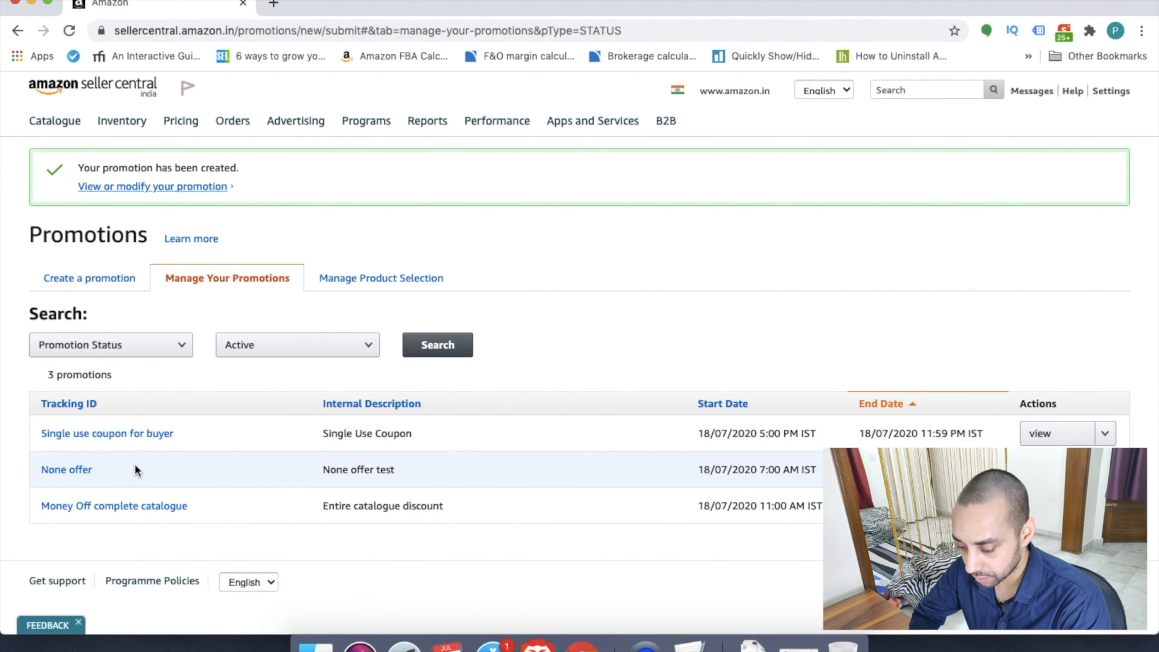
pyautogui.click(89, 473)
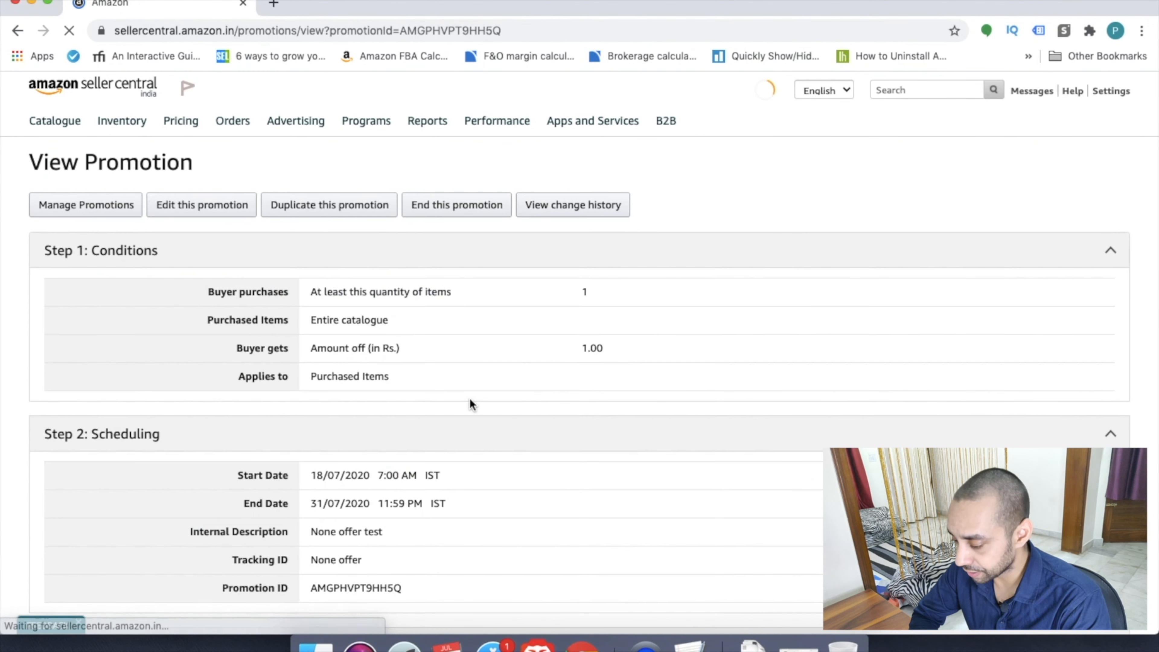
pyautogui.scroll(-3, 469, 398)
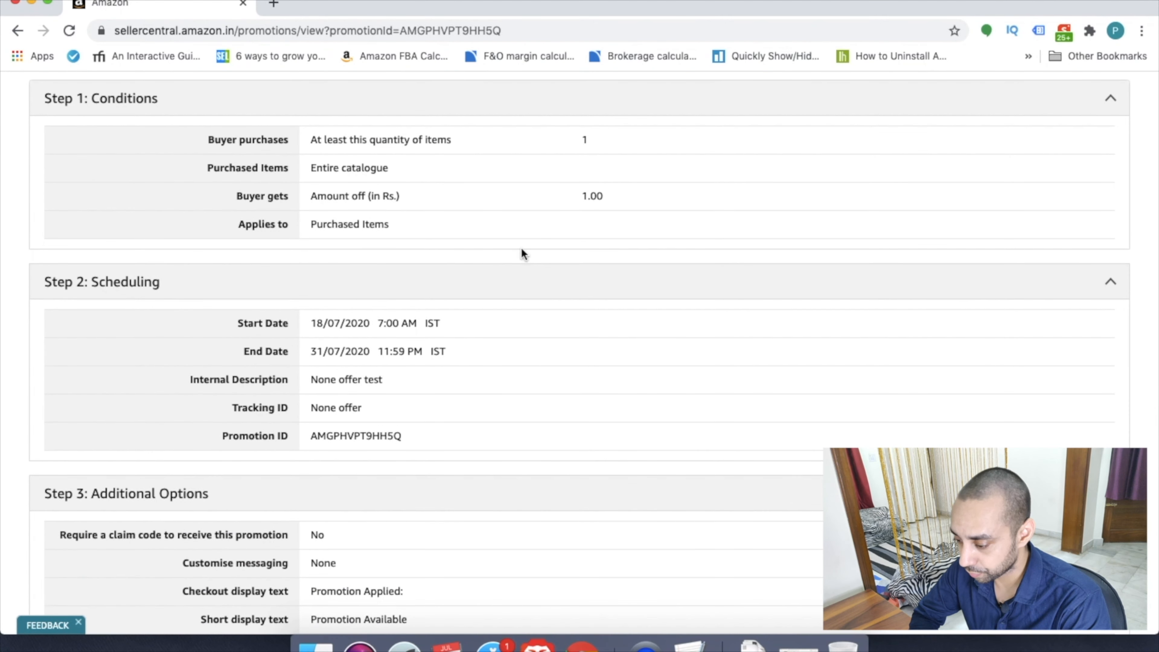
pyautogui.tripleClick(576, 201)
pyautogui.scroll(1, 609, 192)
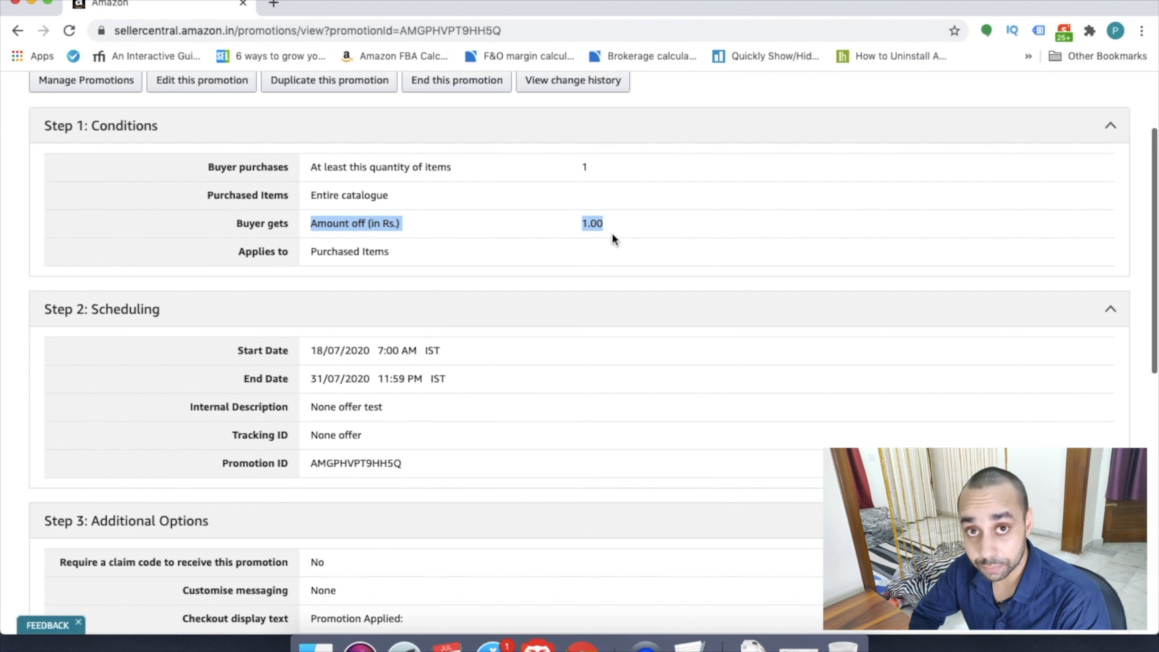
pyautogui.click(612, 233)
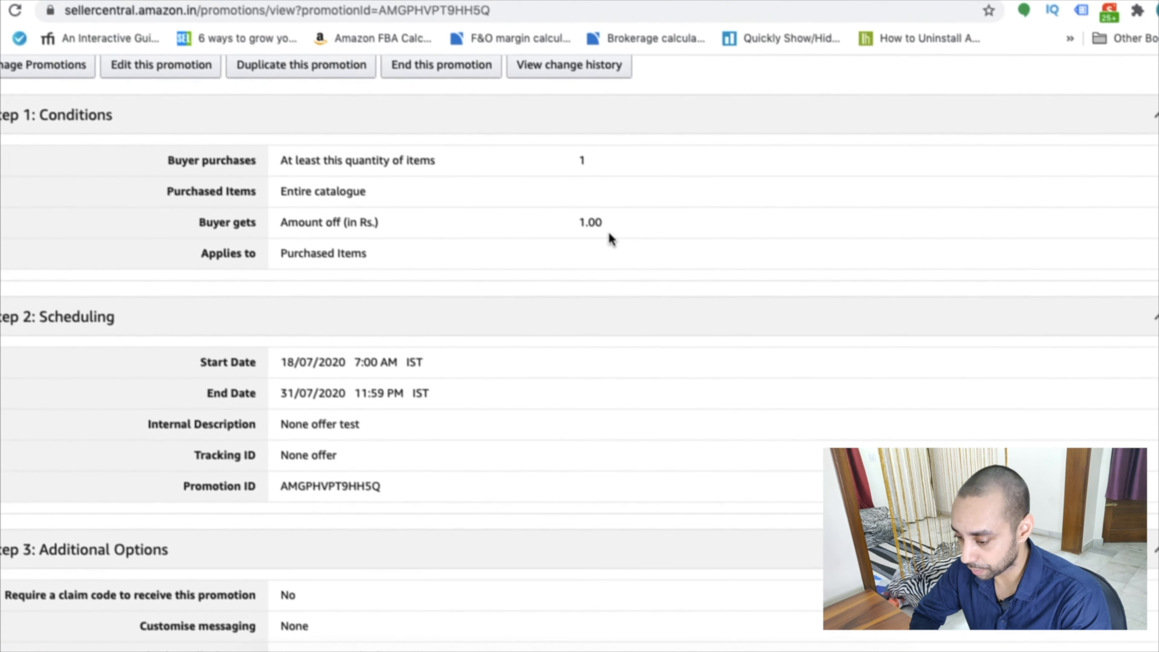
pyautogui.scroll(3, 230, 281)
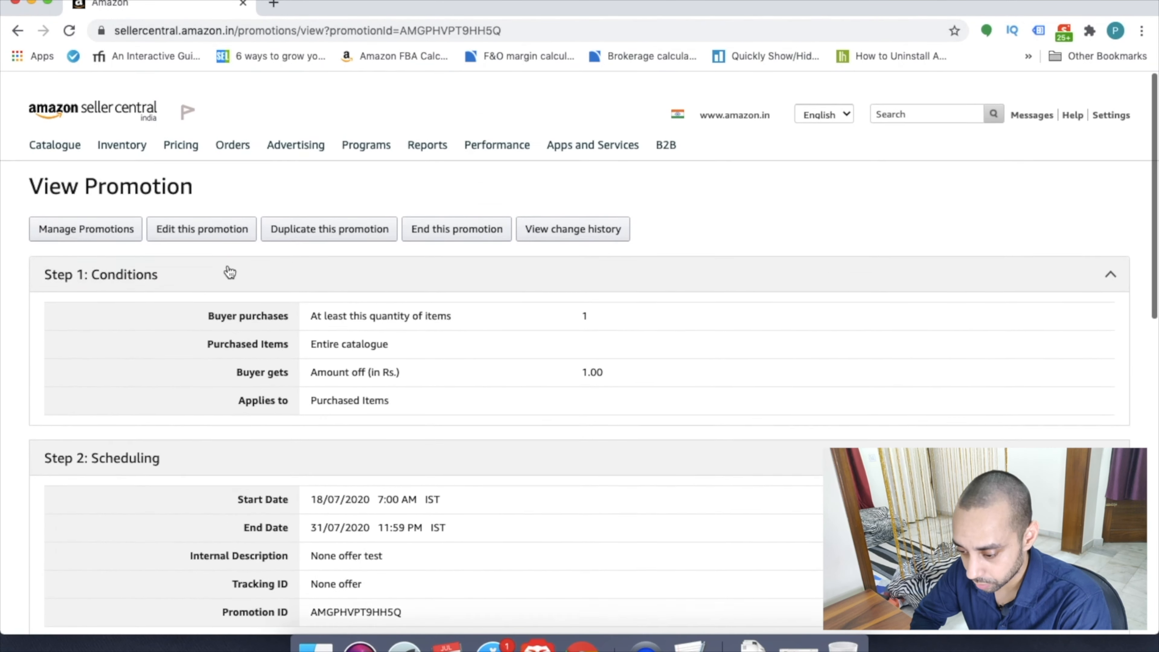
pyautogui.moveTo(125, 119)
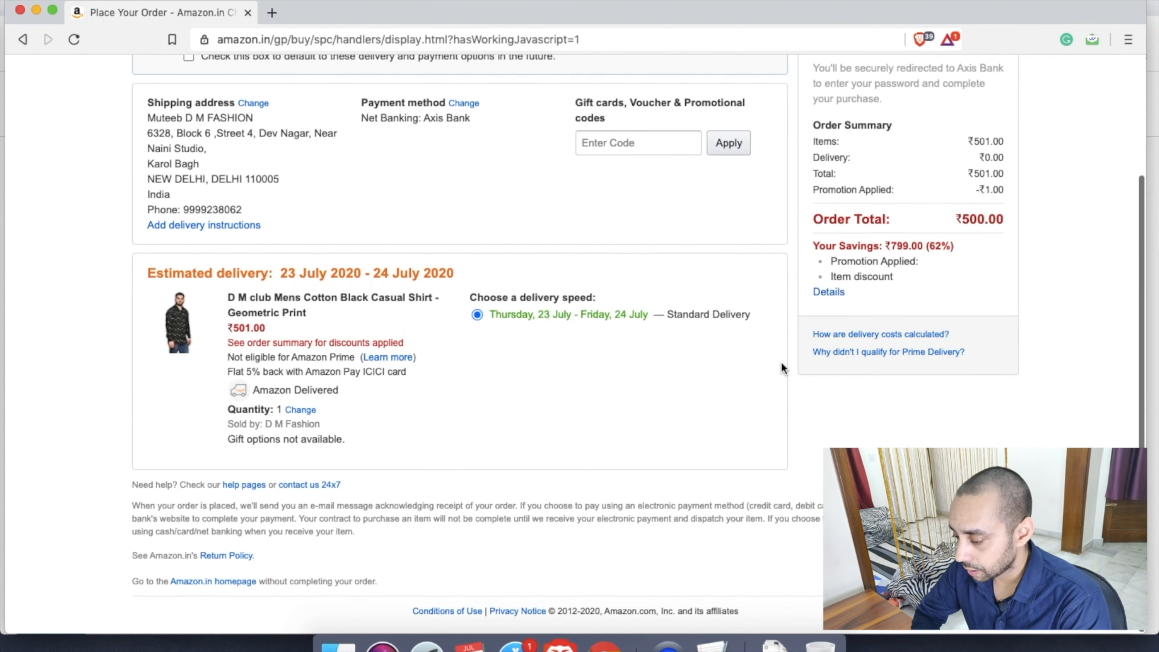
pyautogui.scroll(2, 782, 366)
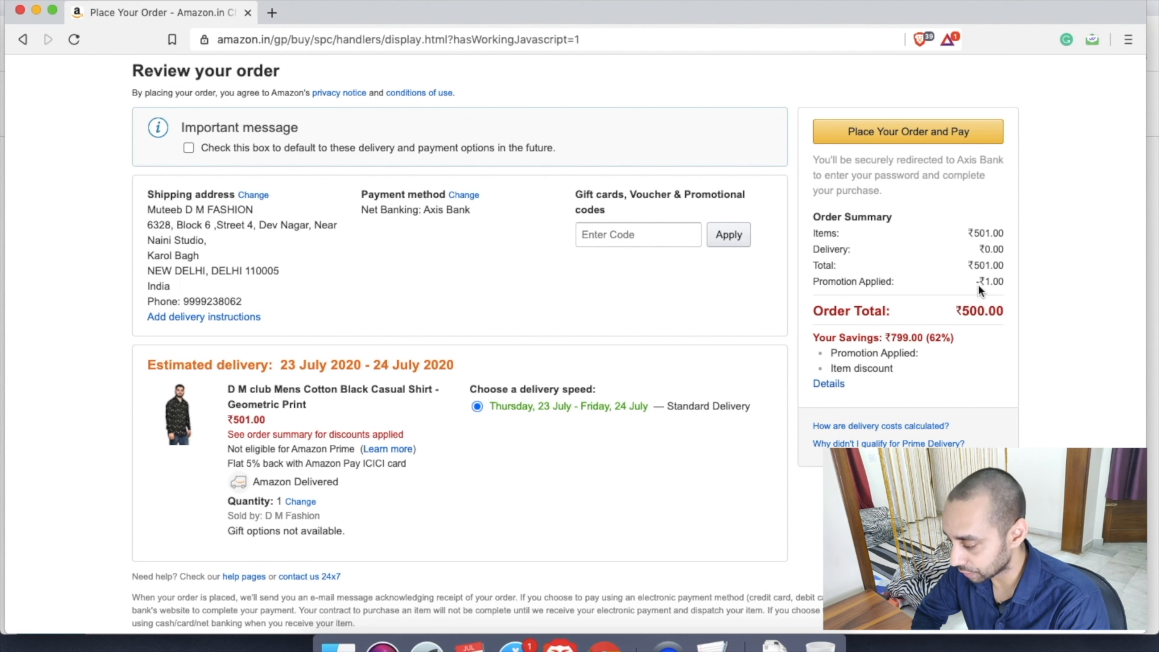
pyautogui.moveTo(978, 284); pyautogui.dragTo(1004, 280)
pyautogui.click(1040, 278)
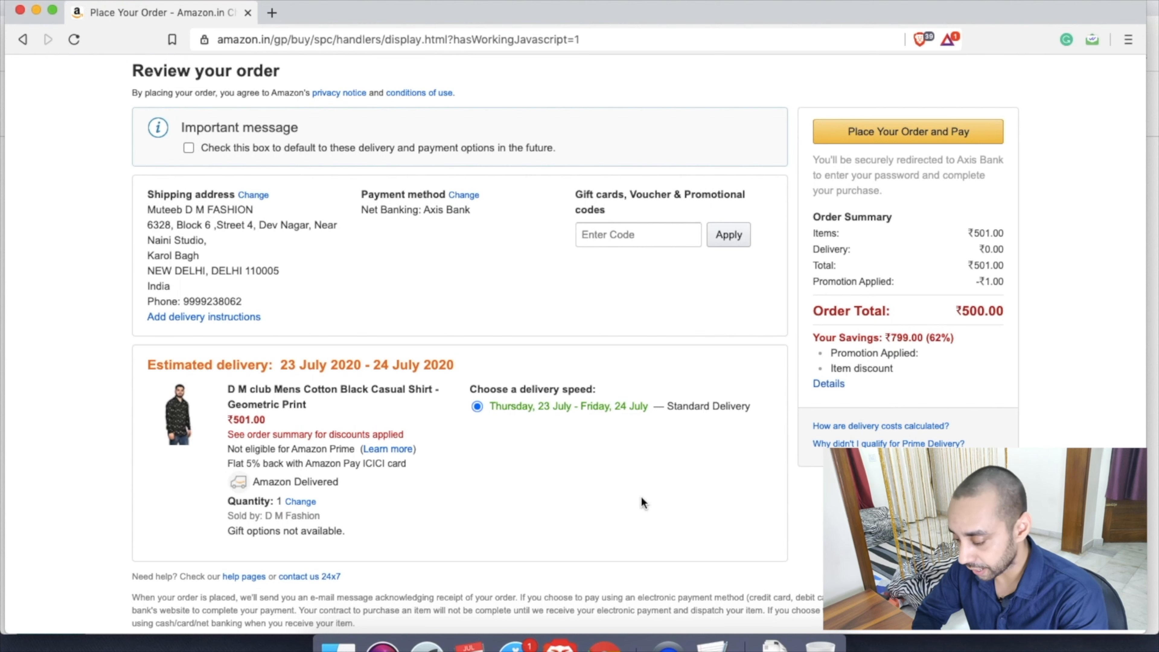
# Step: Return to Seller Central and begin a new Money Off promotion from the Promotions page
pyautogui.click(605, 644)
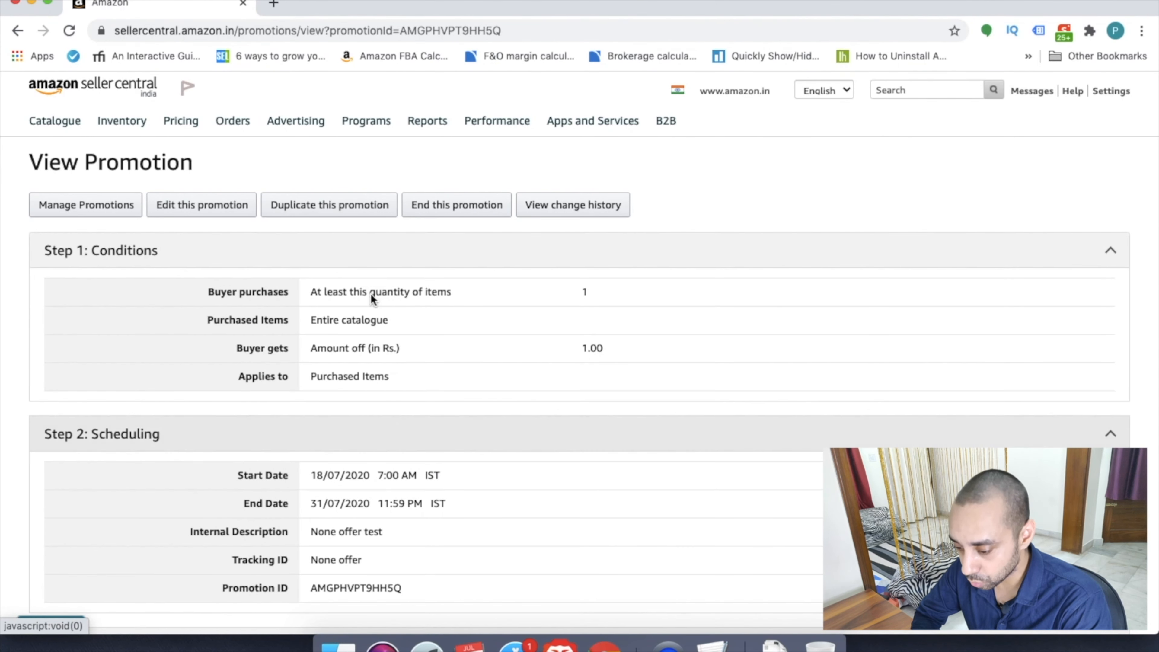
pyautogui.moveTo(269, 119)
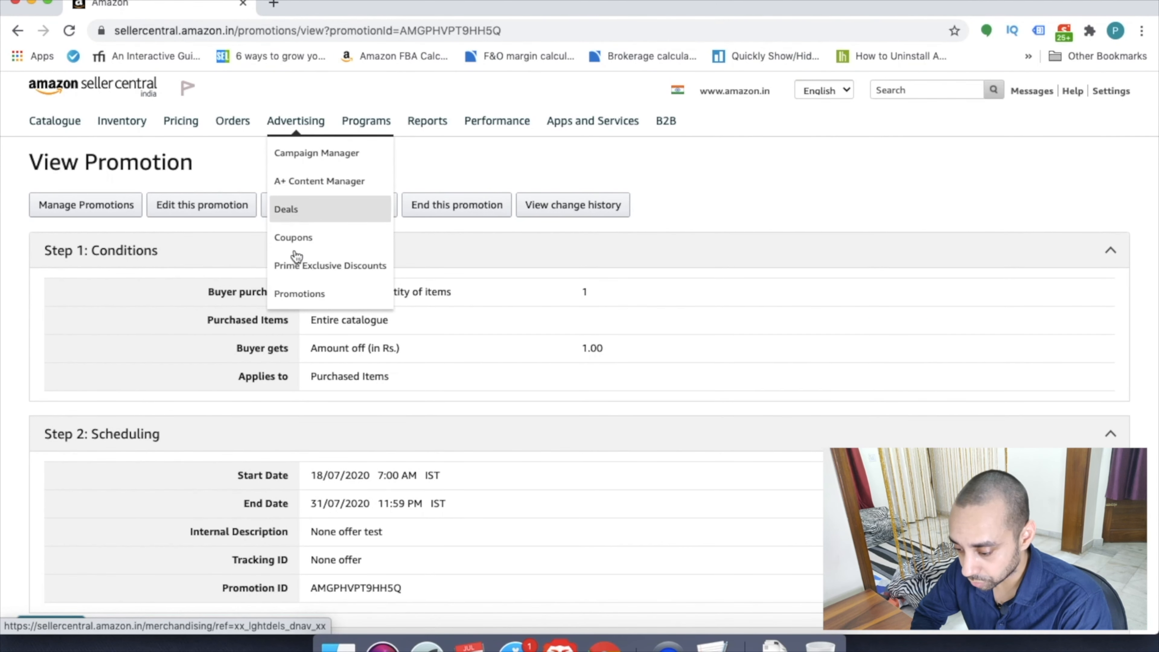
pyautogui.click(300, 296)
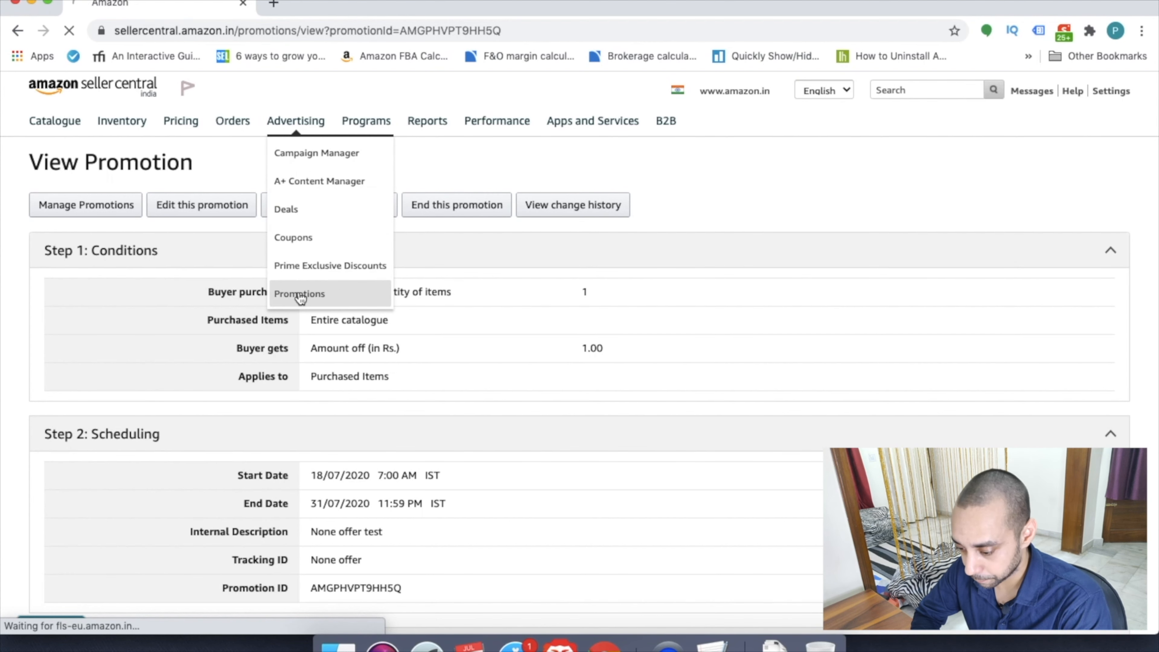
pyautogui.click(64, 338)
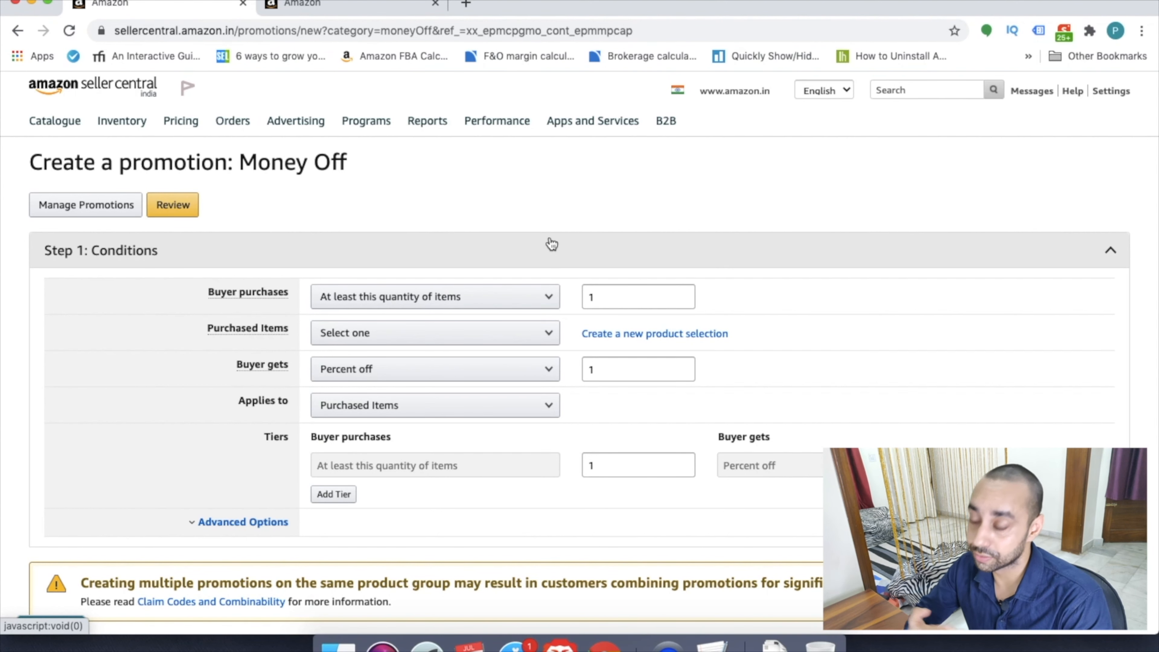
# Step: Start a new SKU List product selection and open Manage Inventory in a new tab
pyautogui.click(664, 335)
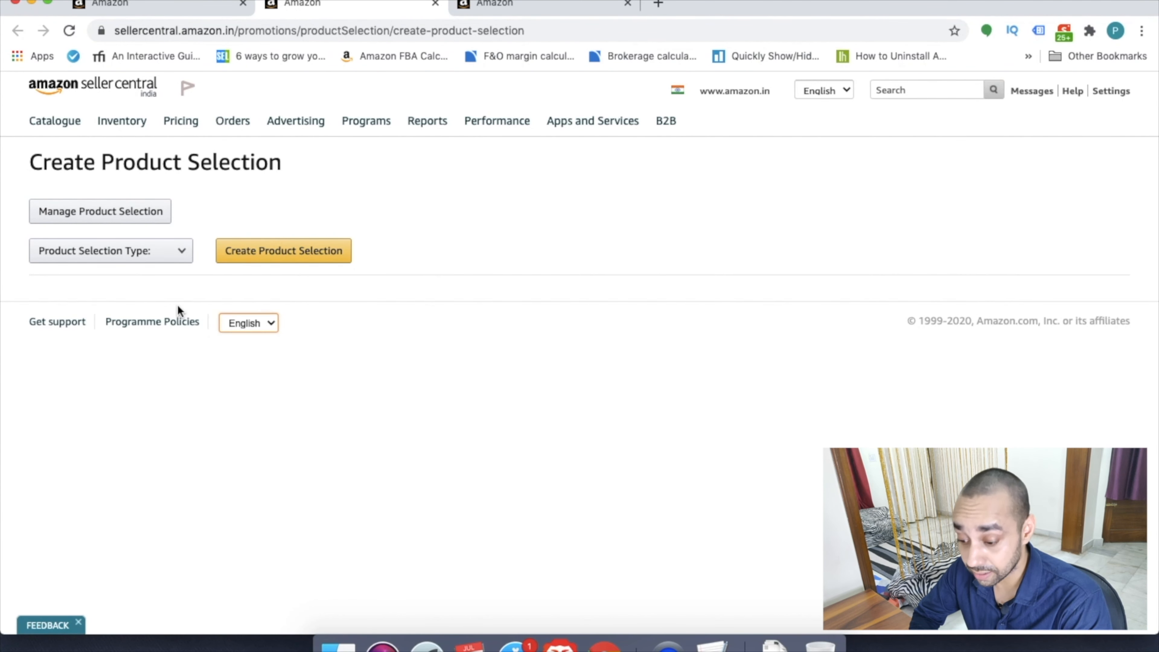
pyautogui.click(162, 263)
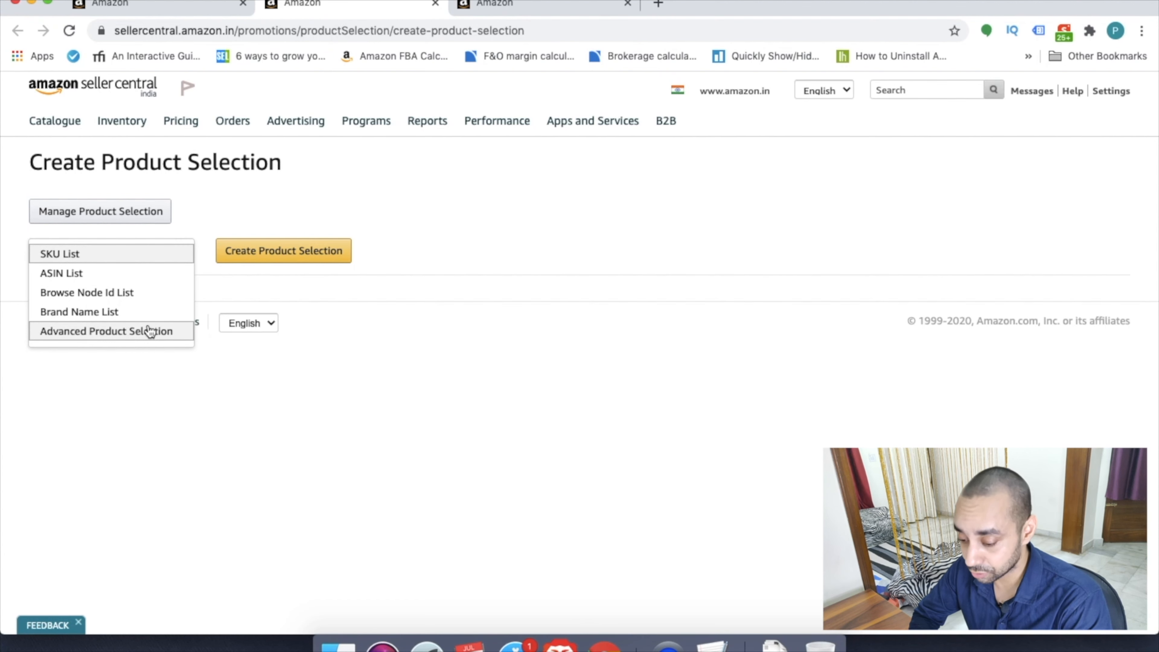
pyautogui.click(133, 264)
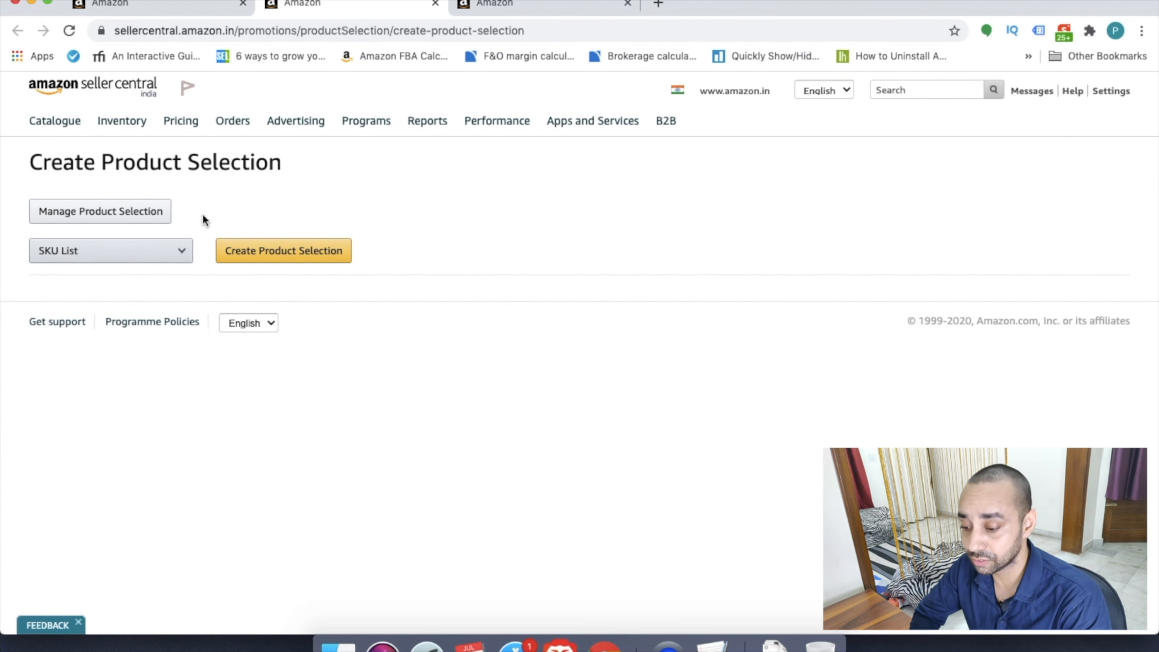
pyautogui.moveTo(144, 129)
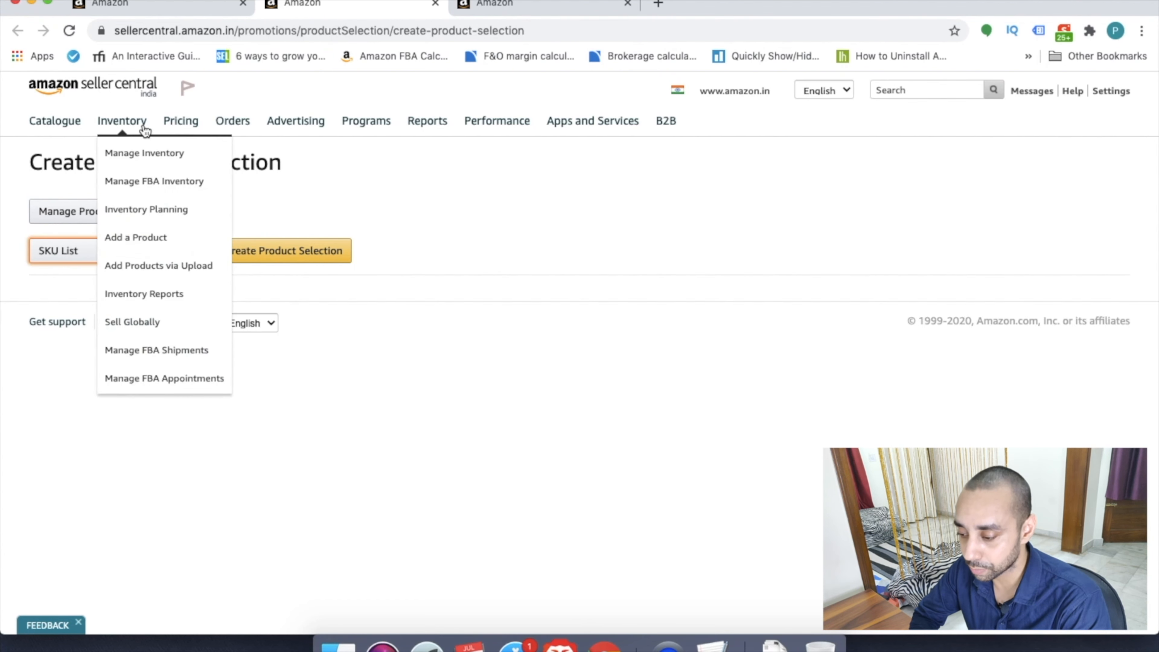
pyautogui.rightClick(141, 157)
pyautogui.click(162, 161)
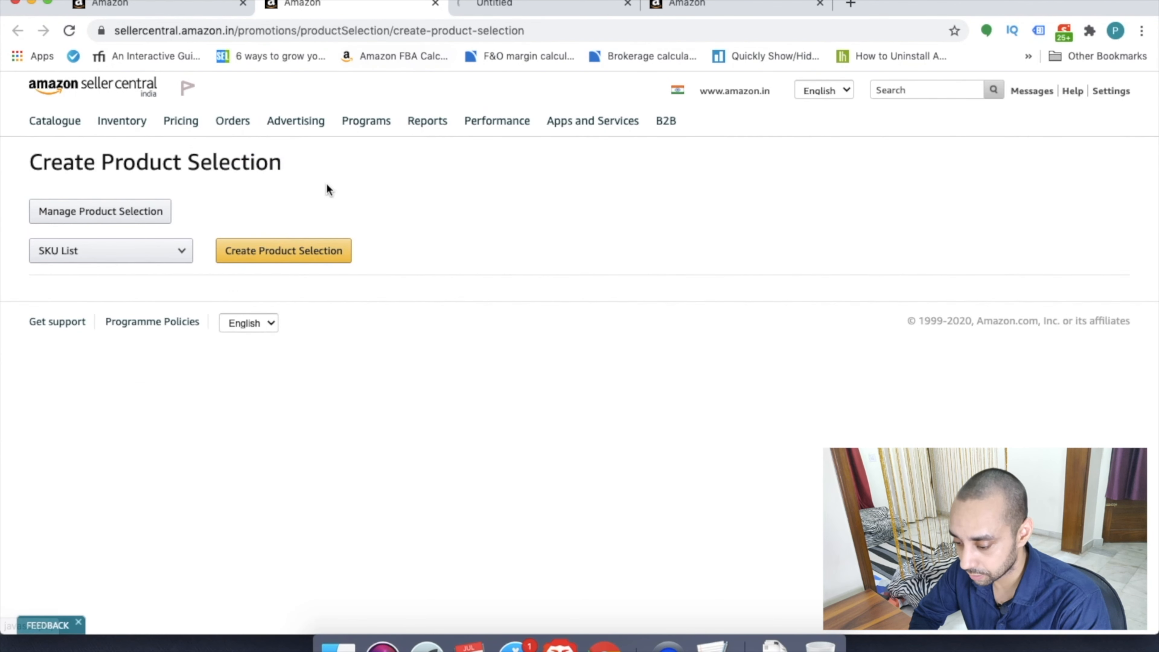
# Step: Copy the SKU CasualShirtGeomPrintGlxy from inventory, then create the SKU List selection form
pyautogui.hotkey('ctrl', 'Tab')
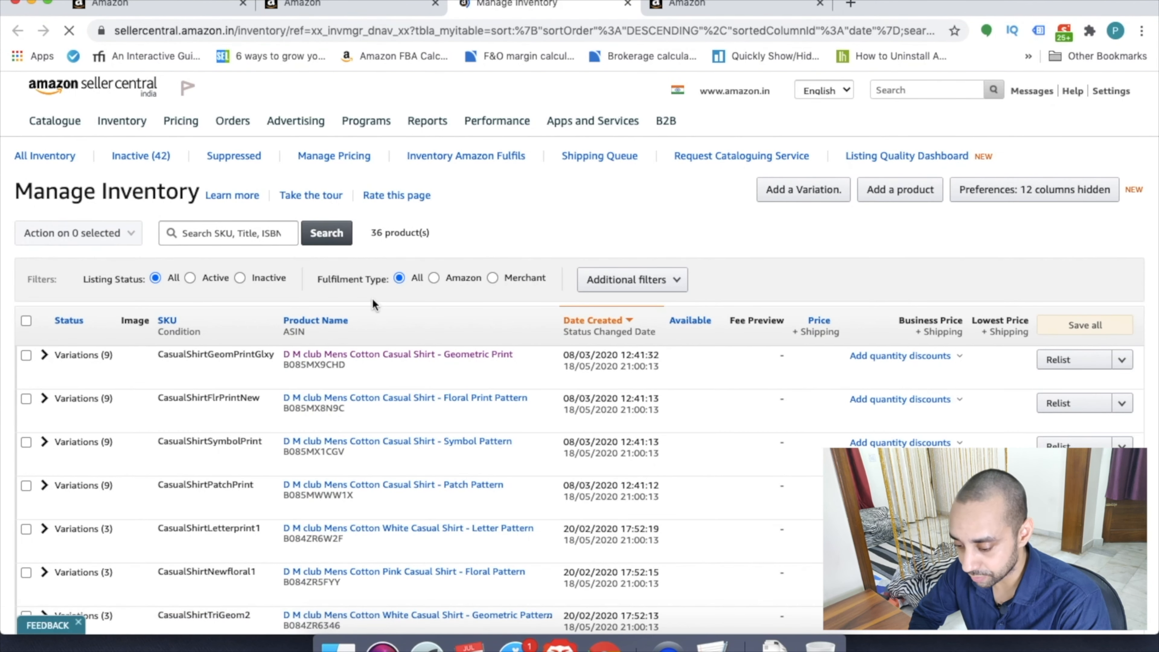
pyautogui.scroll(-1, 337, 336)
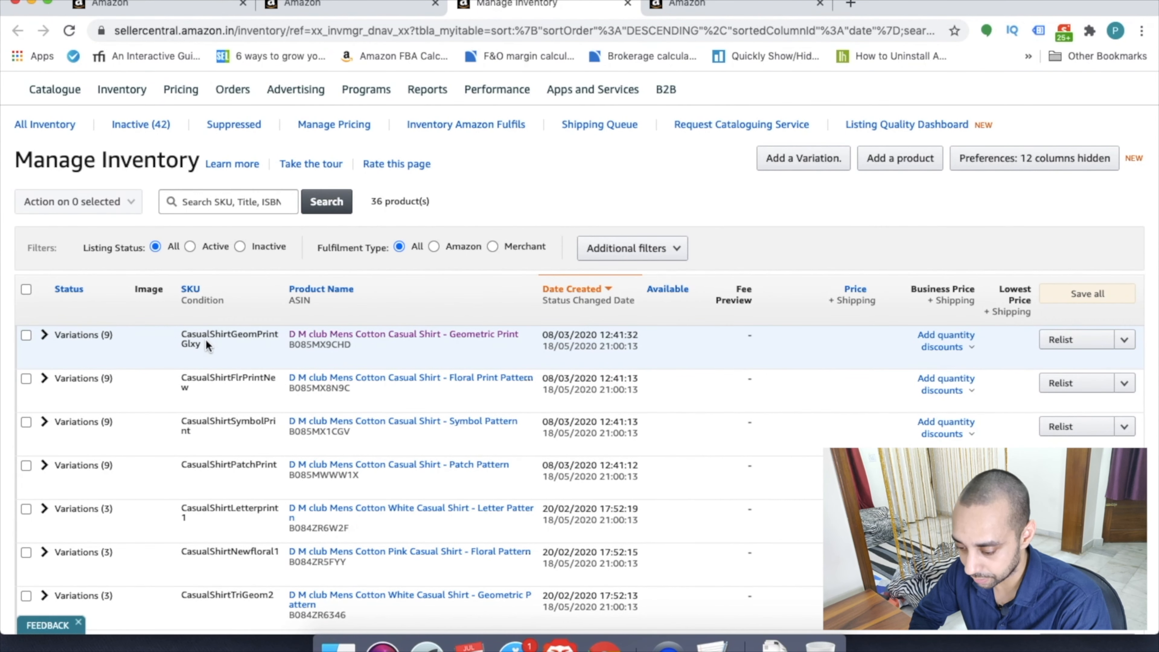
pyautogui.doubleClick(191, 342)
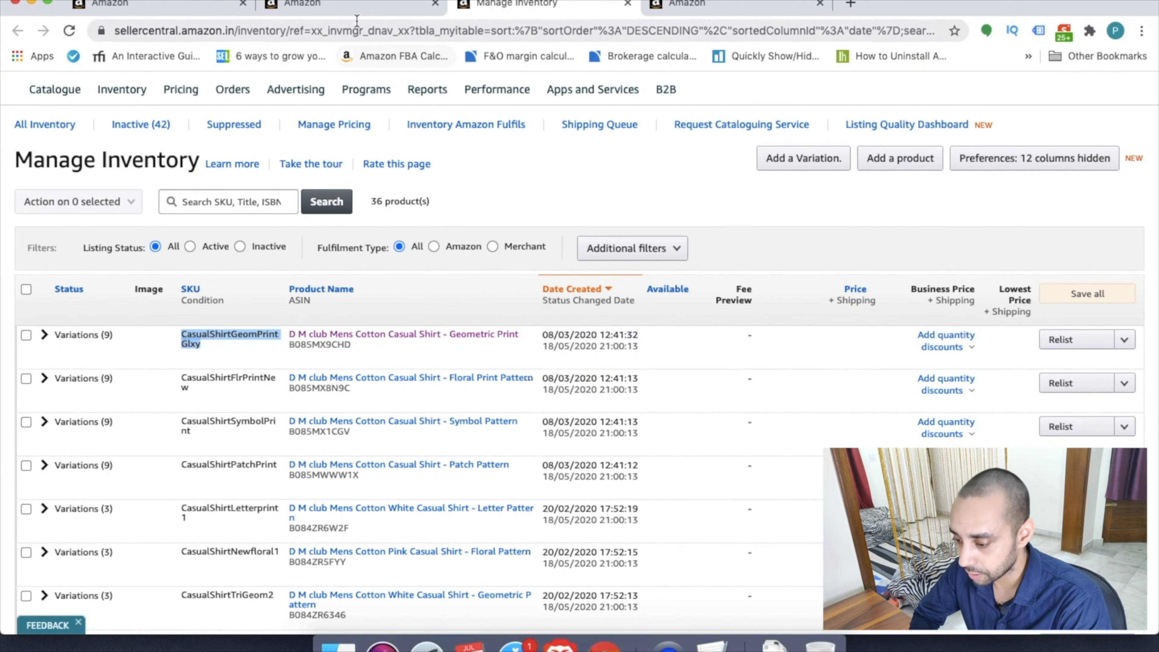
pyautogui.click(355, 12)
pyautogui.click(259, 251)
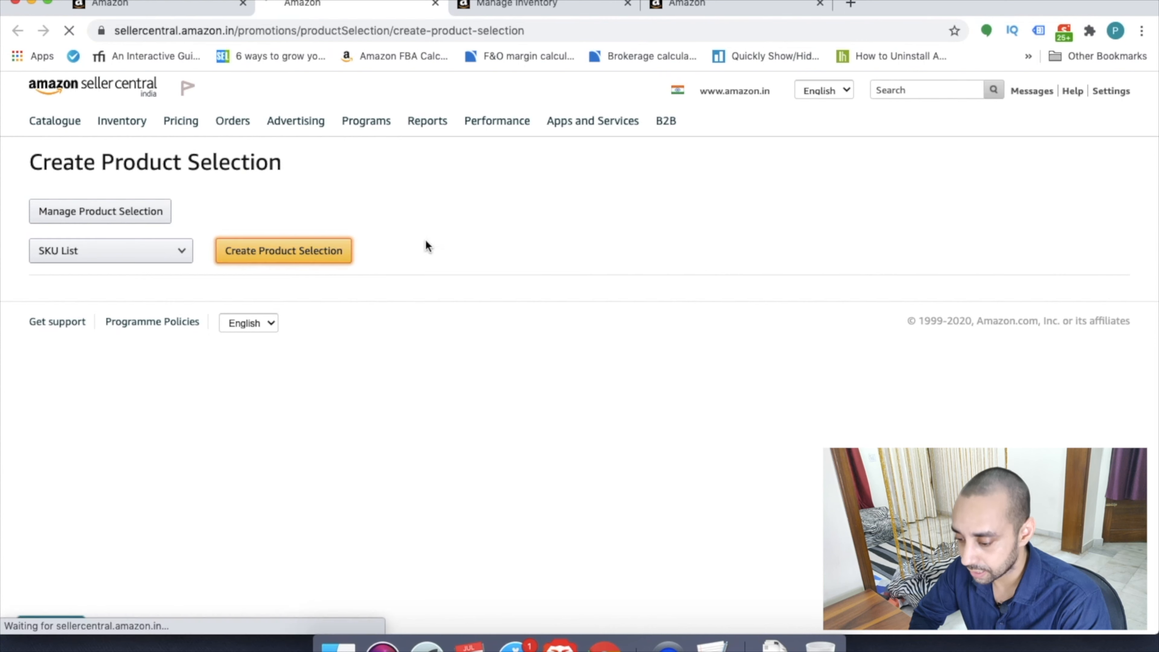
pyautogui.click(402, 362)
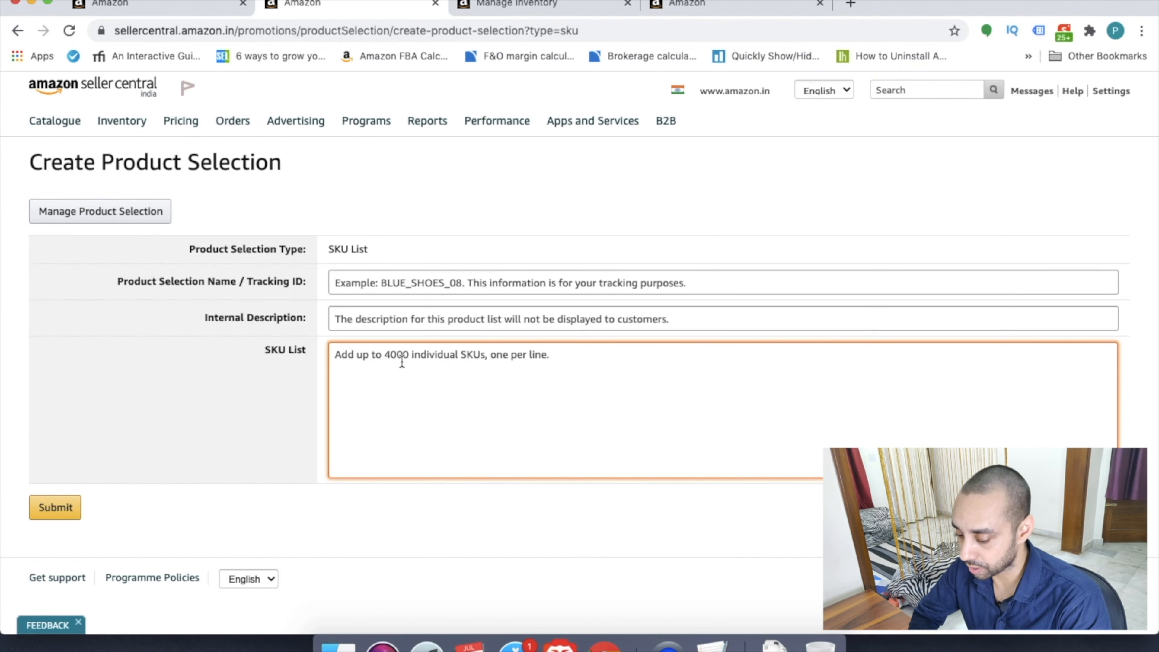